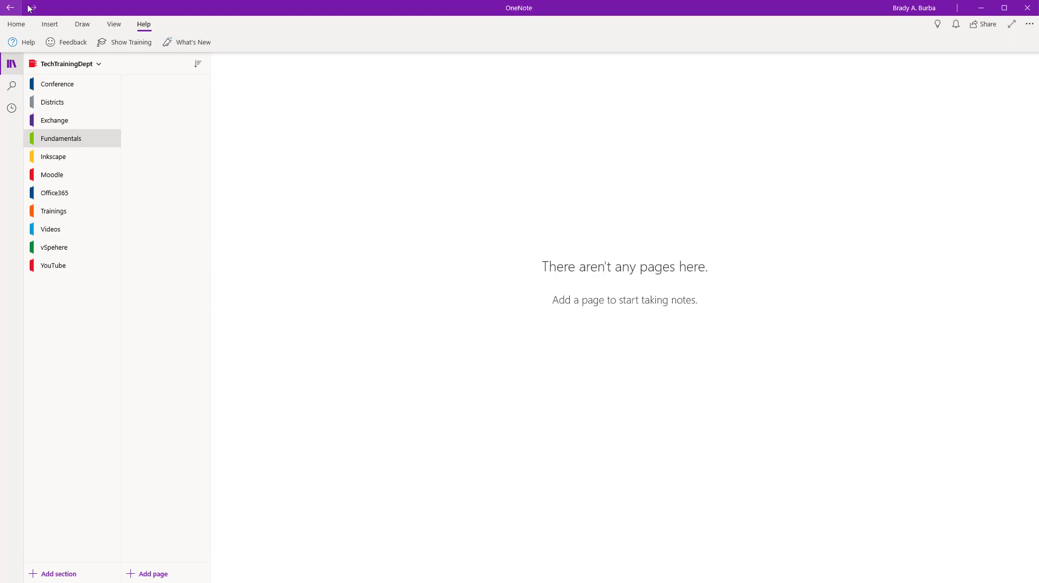
- Open the Conference Notebook from the list of notebooks
left_click(23, 25)
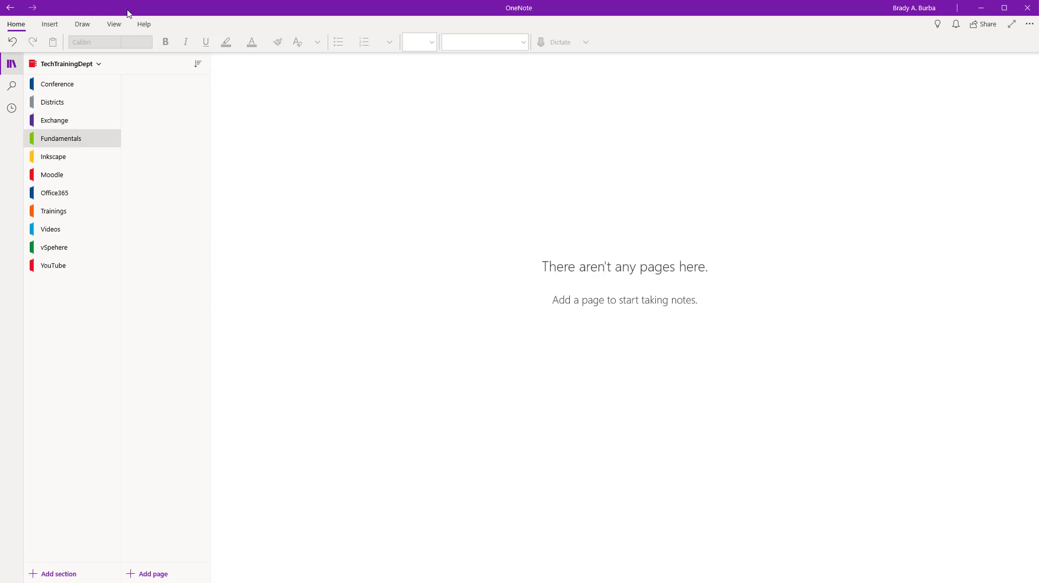
left_click(72, 66)
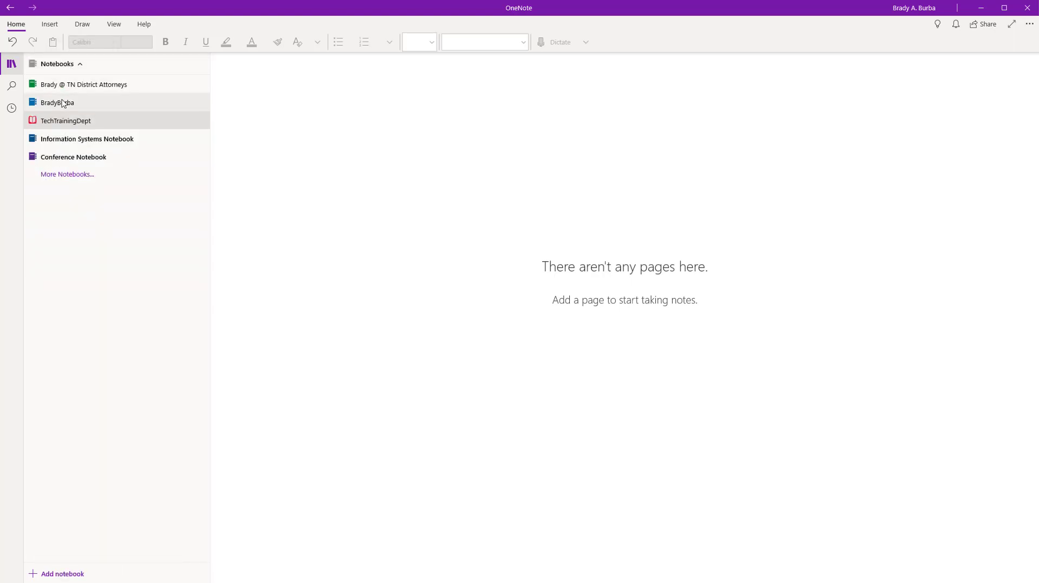
left_click(59, 158)
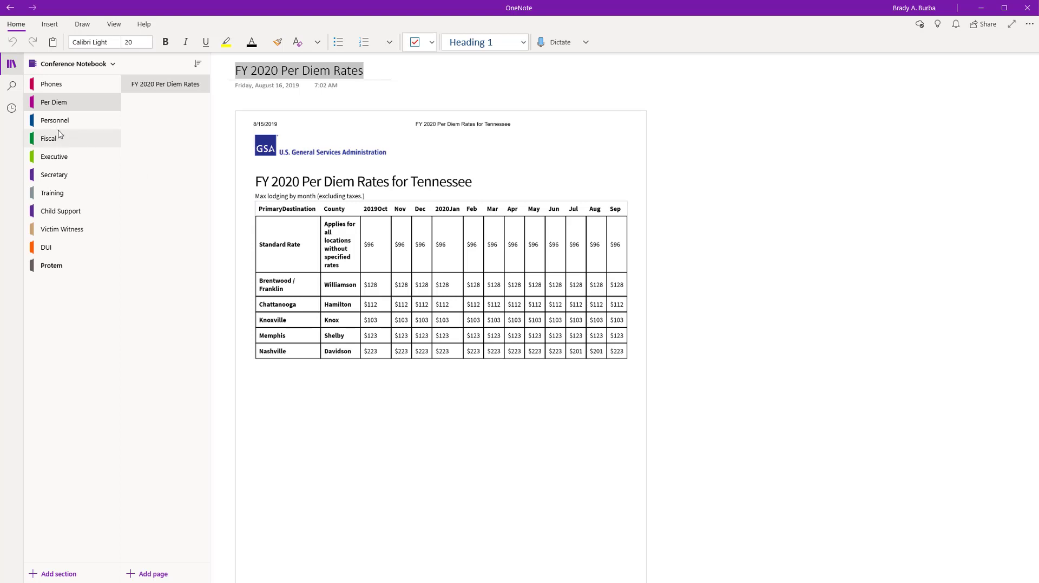
- Look through the FY 2020 Per Diem Rates page in the Per Diem section, including the meals and incidentals table
left_click(110, 123)
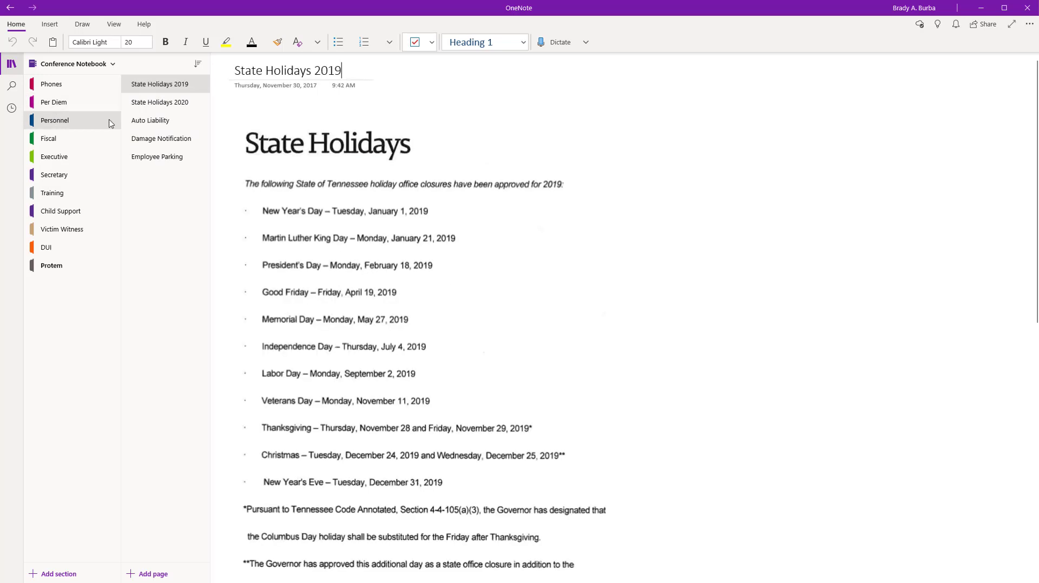
left_click(76, 103)
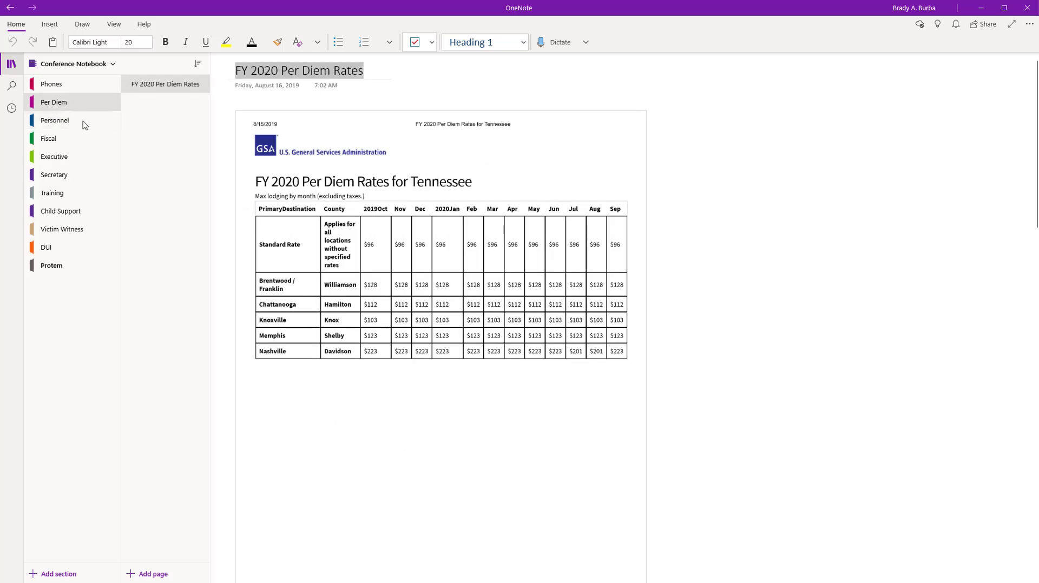
left_click(420, 227)
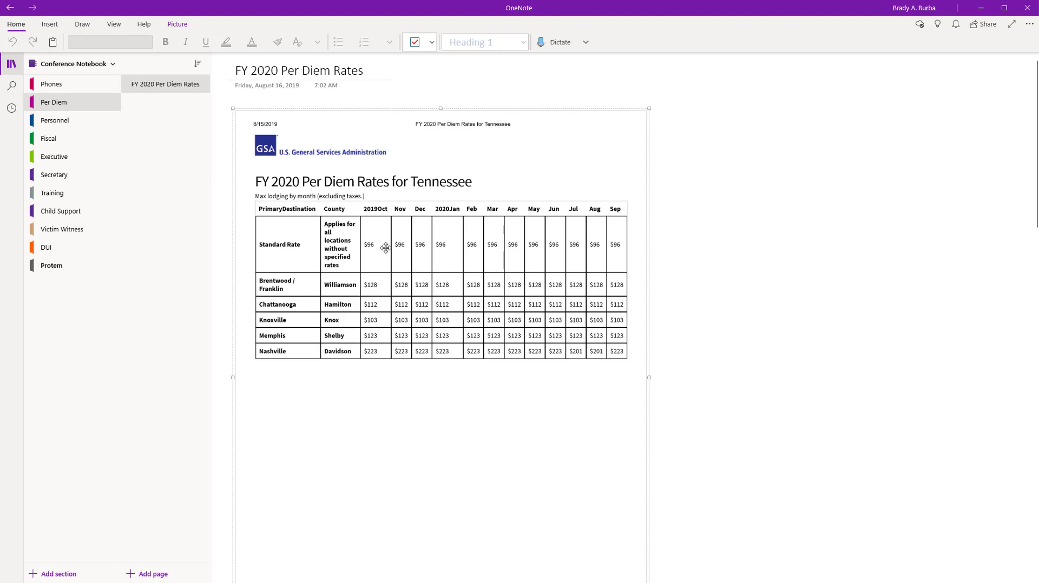
scroll(669, 314, "down", 3)
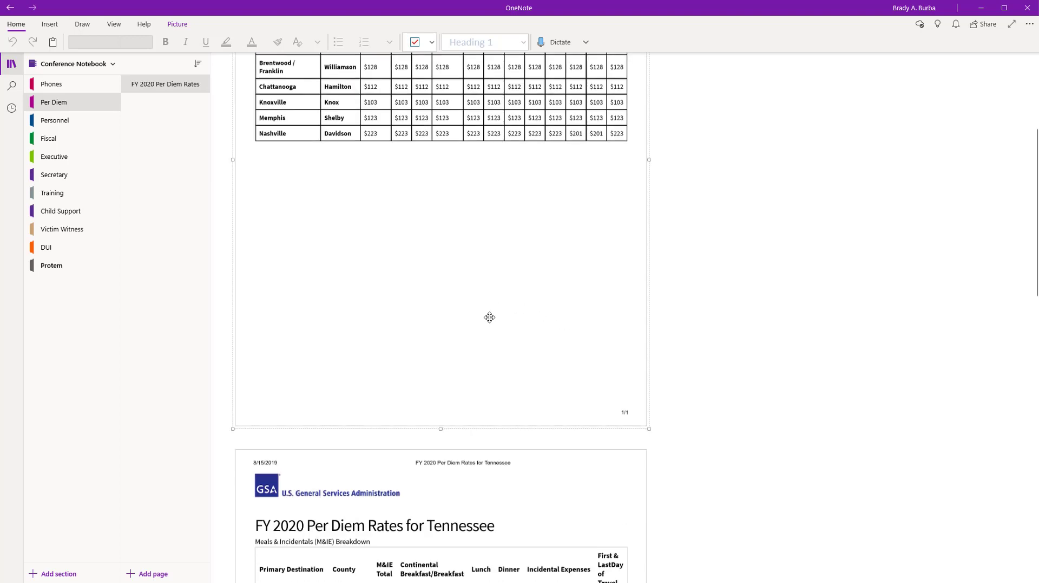
scroll(490, 318, "down", 9)
scroll(490, 319, "down", 2)
scroll(490, 319, "up", 14)
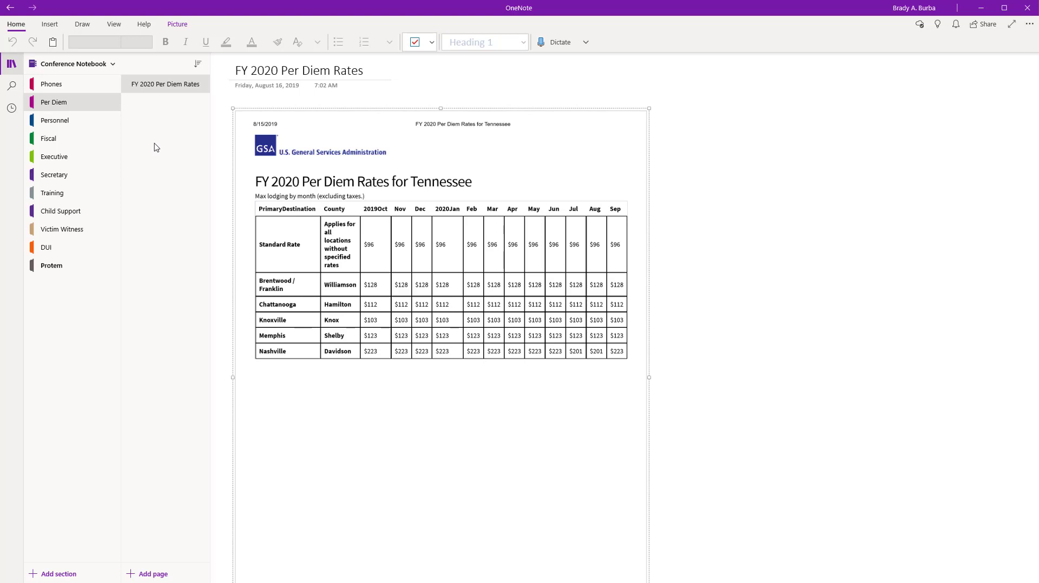
- View the State Holidays 2020 page in the notebook's Personnel section
left_click(76, 119)
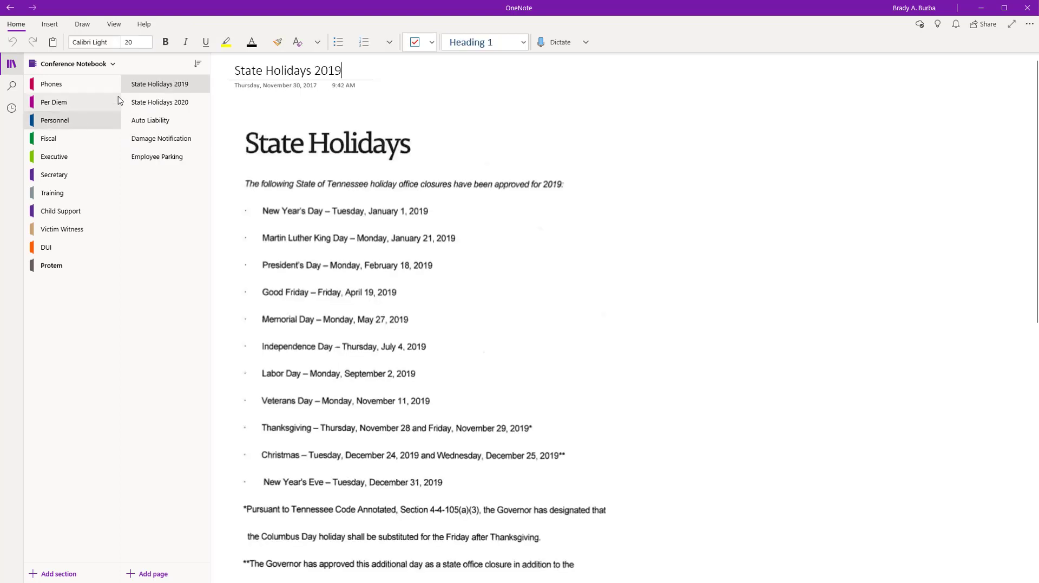
left_click(75, 101)
left_click(71, 120)
left_click(145, 103)
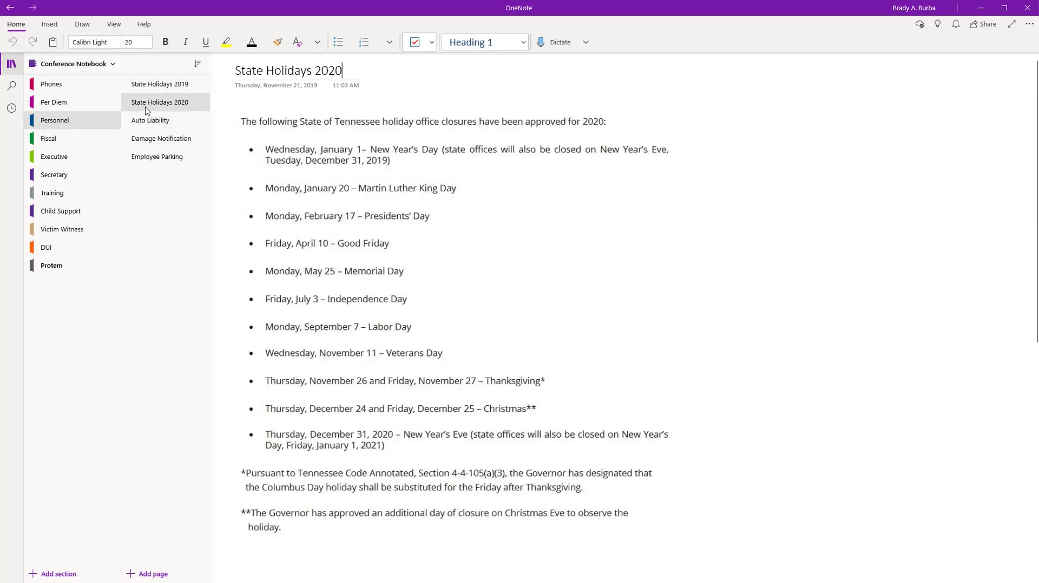
- Read the Auto Liability page and view the Damage Notification page in the Personnel section
left_click(151, 124)
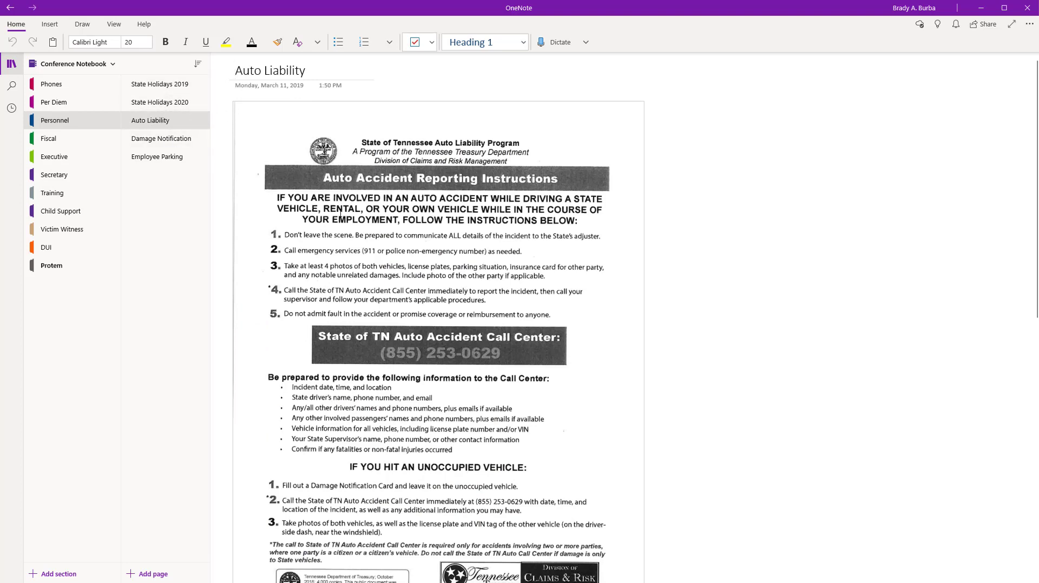
scroll(359, 260, "down", 2)
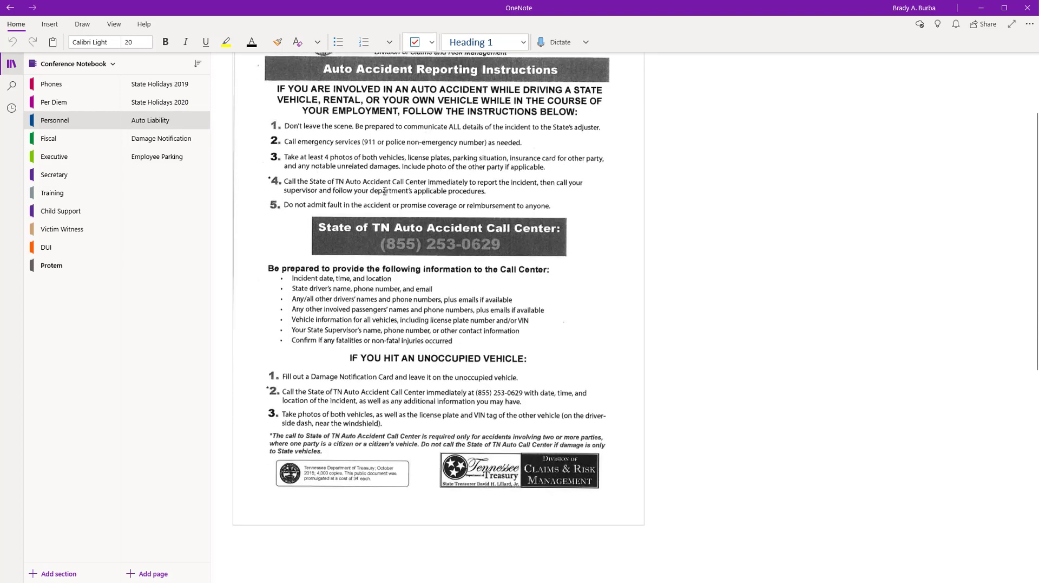
scroll(384, 192, "up", 2)
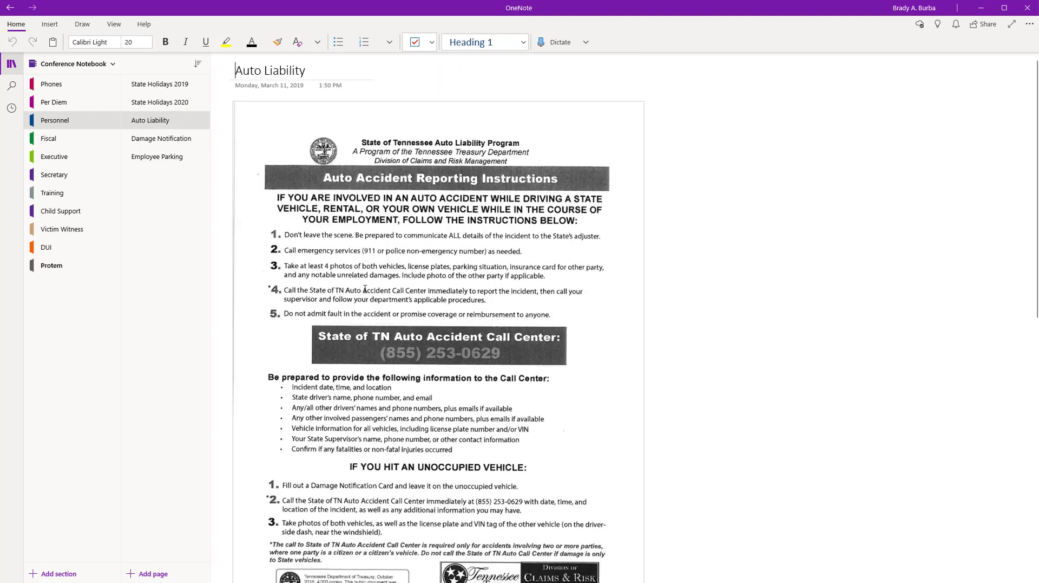
left_click(157, 139)
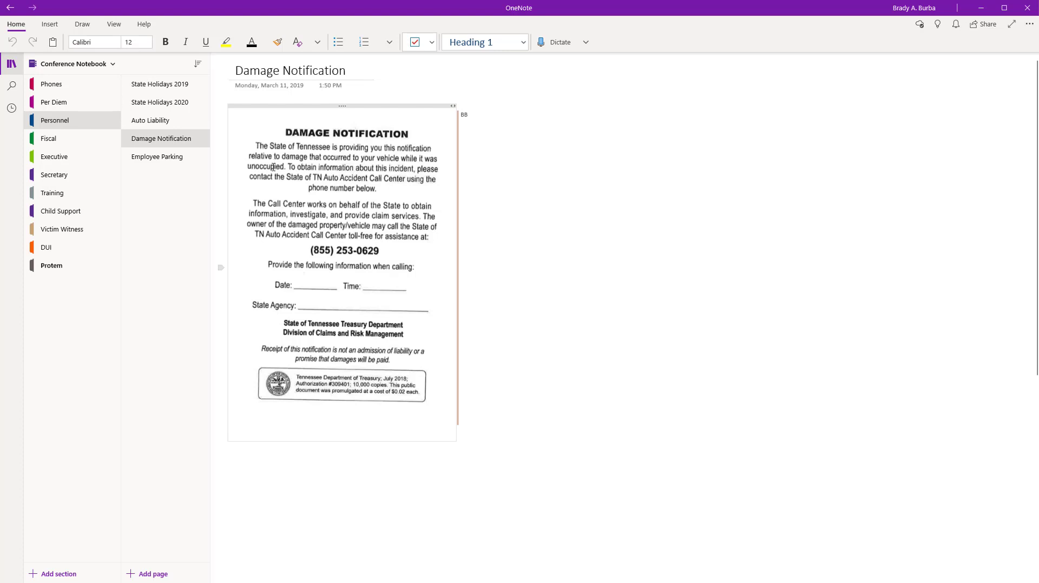
- Read through the State Holidays 2019 page down to its footnotes and return to its beginning
left_click(162, 86)
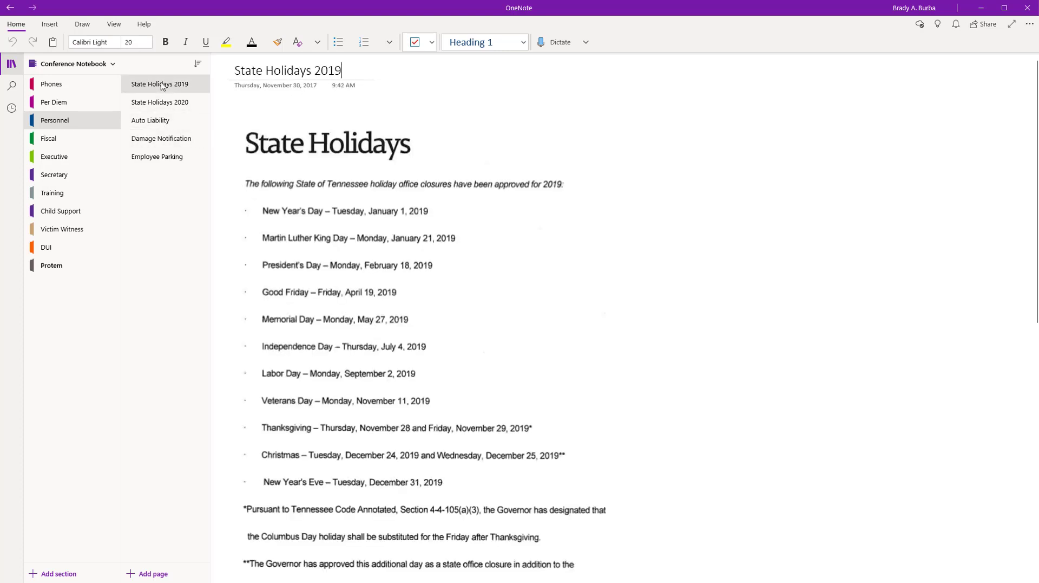
scroll(372, 288, "down", 5)
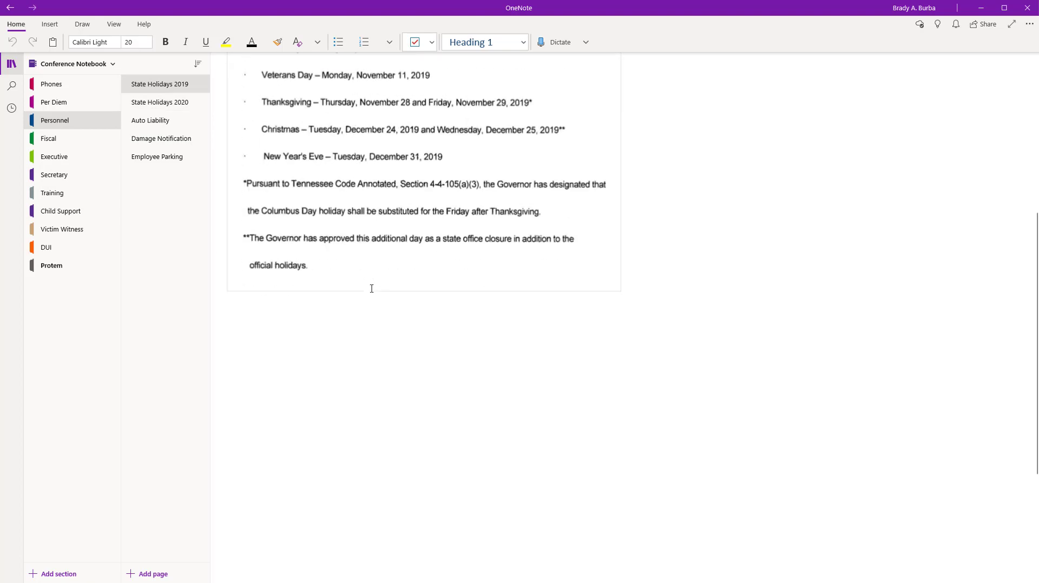
scroll(371, 288, "up", 5)
- Switch to the TechTrainingDept notebook and add a new page to its Fundamentals section
left_click(86, 64)
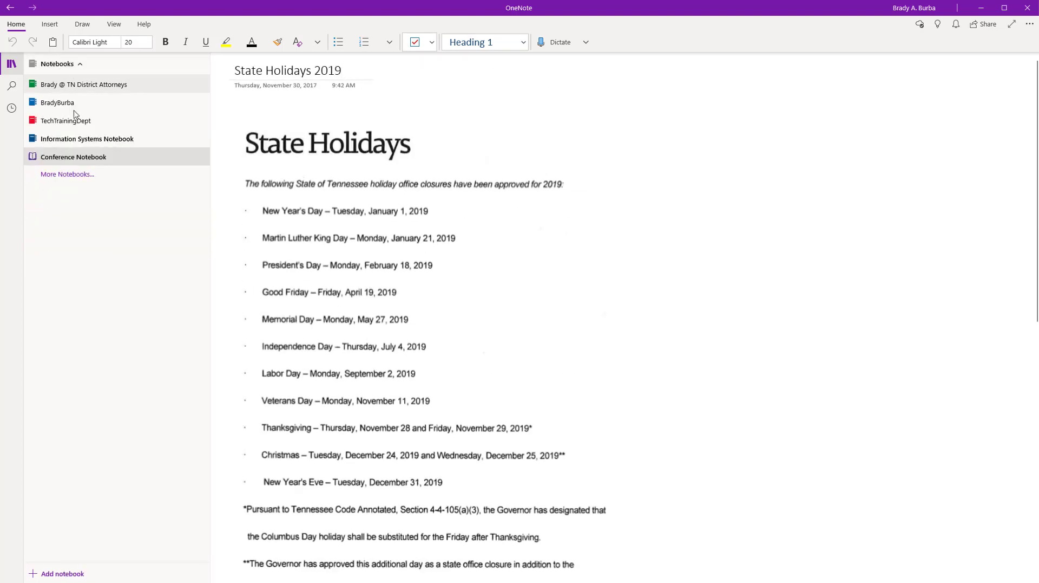
left_click(74, 118)
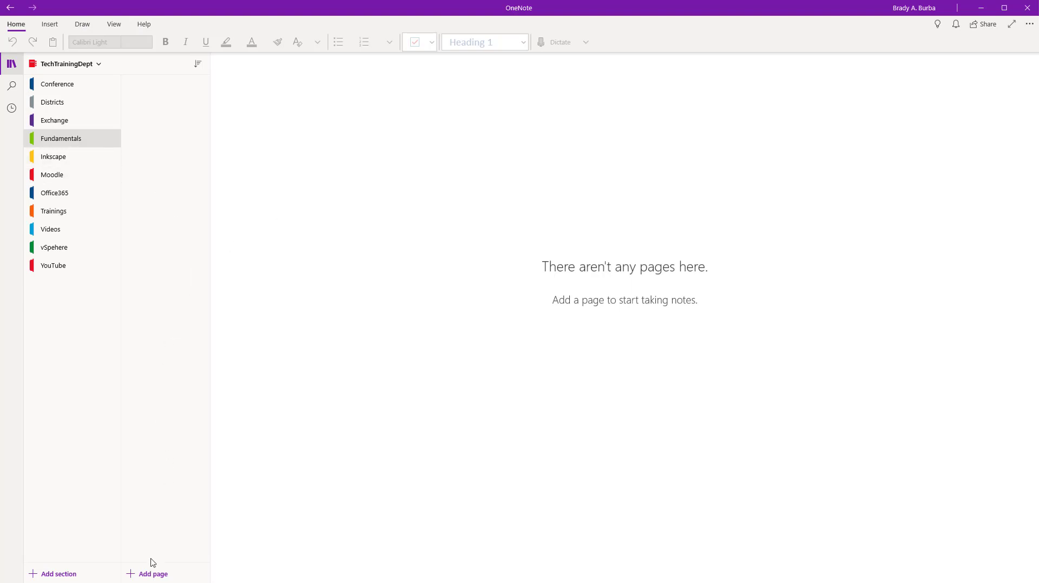
left_click(153, 576)
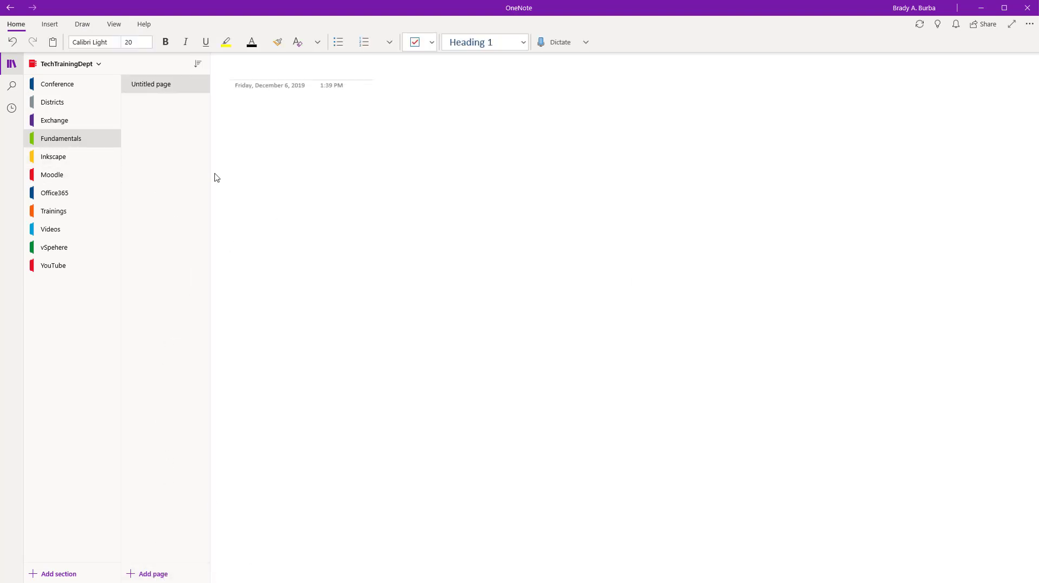
left_click(147, 86)
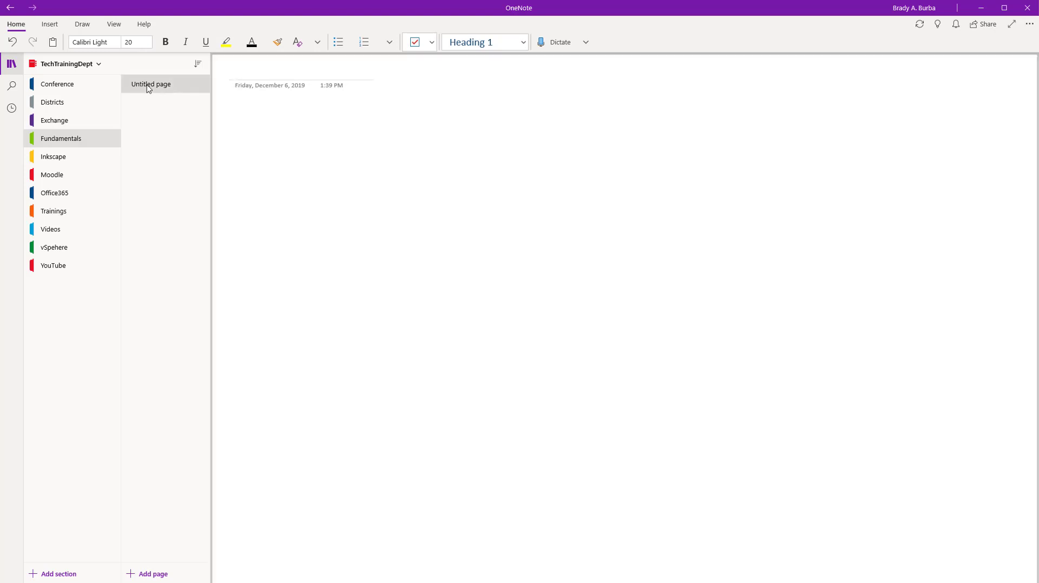
- Title the new page "December 6" and move on to the page body
left_click(238, 73)
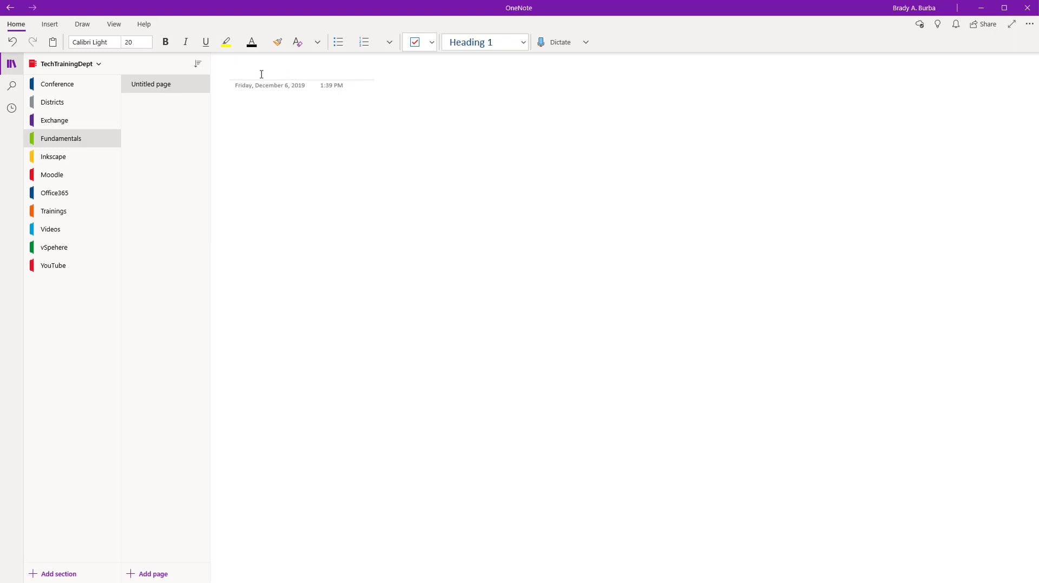
type("December 6")
key("Return")
- Check the installed OneNote version in the application's About information, and close the settings
left_click(1029, 23)
left_click(999, 64)
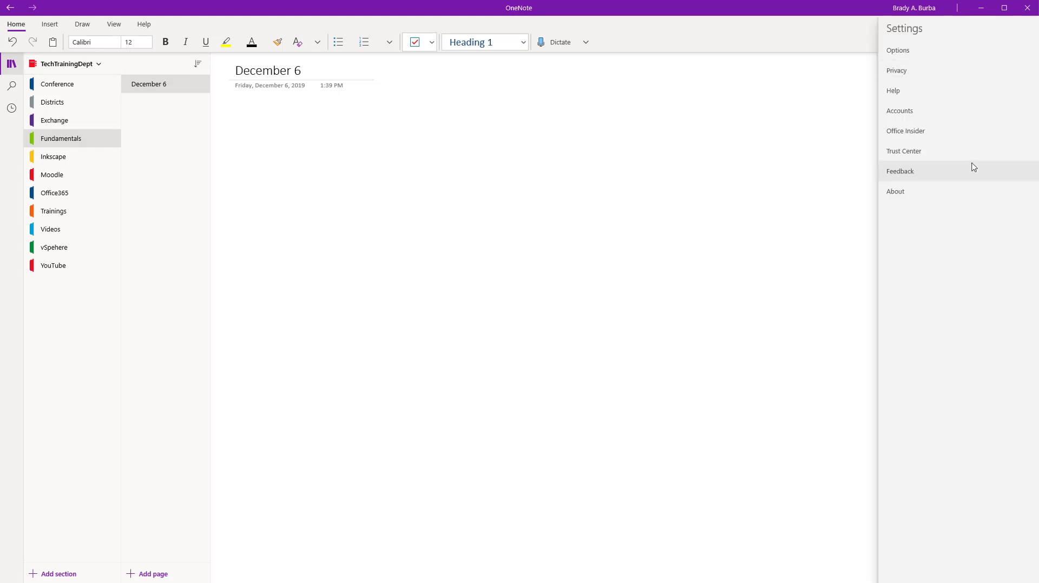
left_click(937, 192)
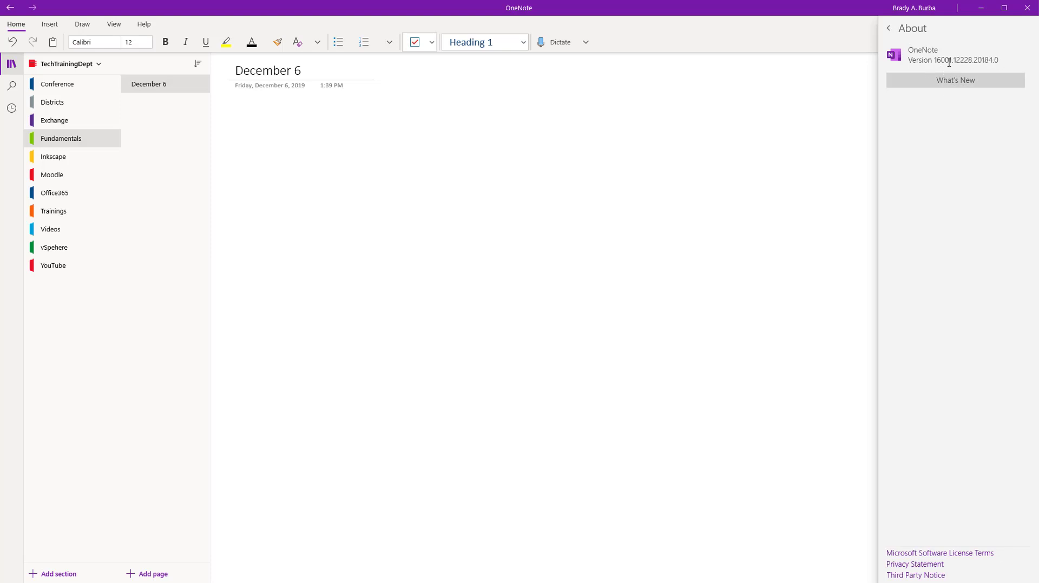
left_click_drag(997, 63, 907, 63)
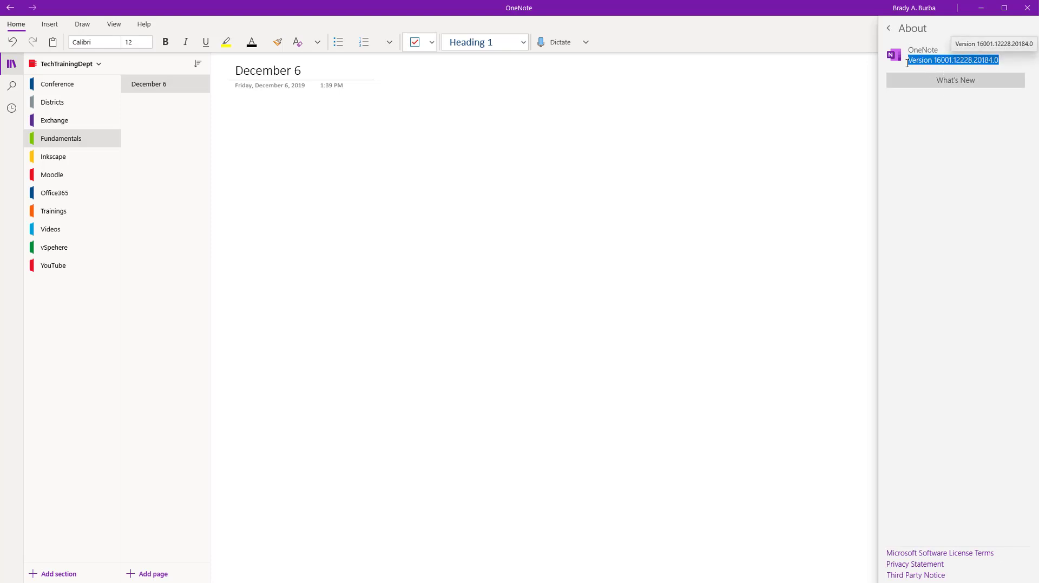
left_click(889, 29)
left_click(849, 35)
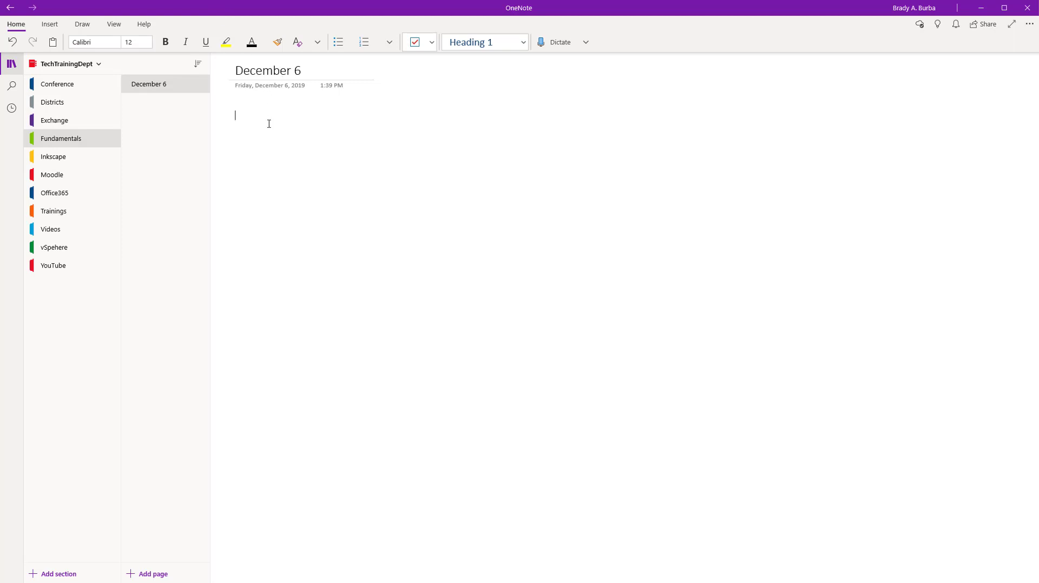
- Write "Type text" in the page body and copy it twice, separated by commas, to form "Type text, Type text, Type text"
type("Type text")
key("ctrl+a")
key("ctrl+c")
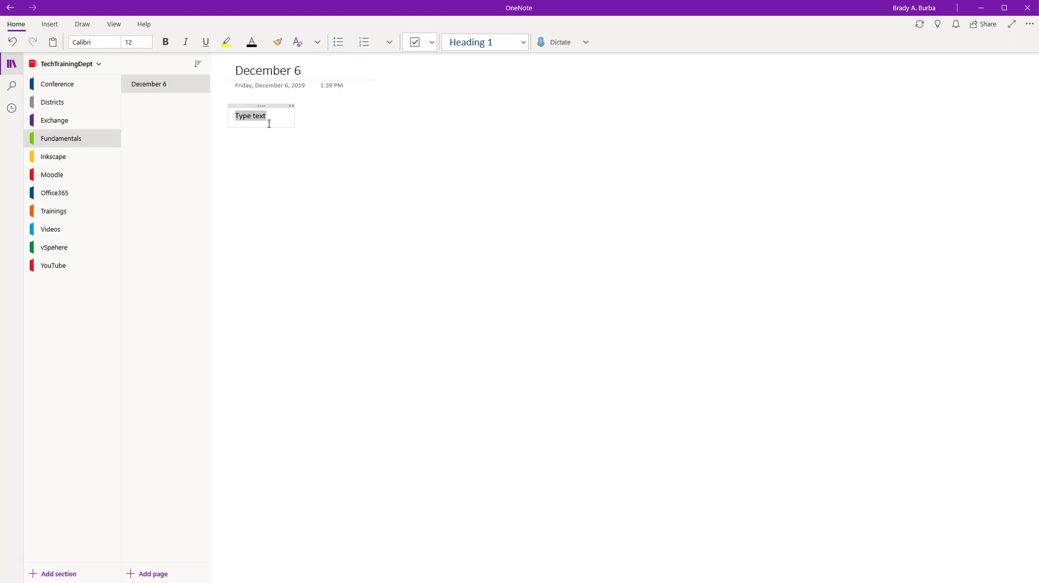
left_click(269, 124)
type(",")
key("ctrl+v")
type(",")
key("ctrl+v")
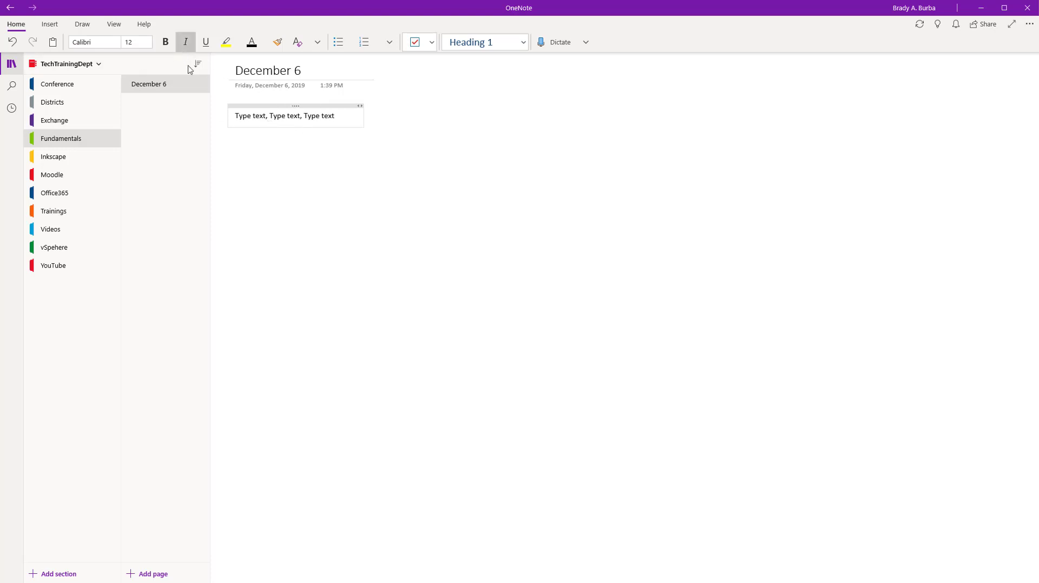
- Select the whole text line in the note, set its font size to 14 and make it bold
triple_click(317, 118)
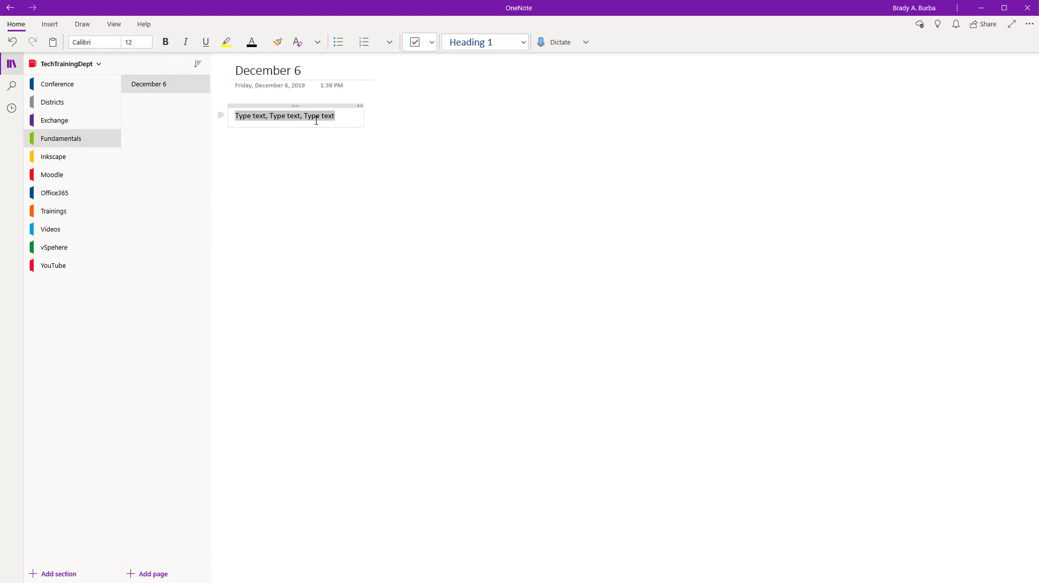
left_click(148, 43)
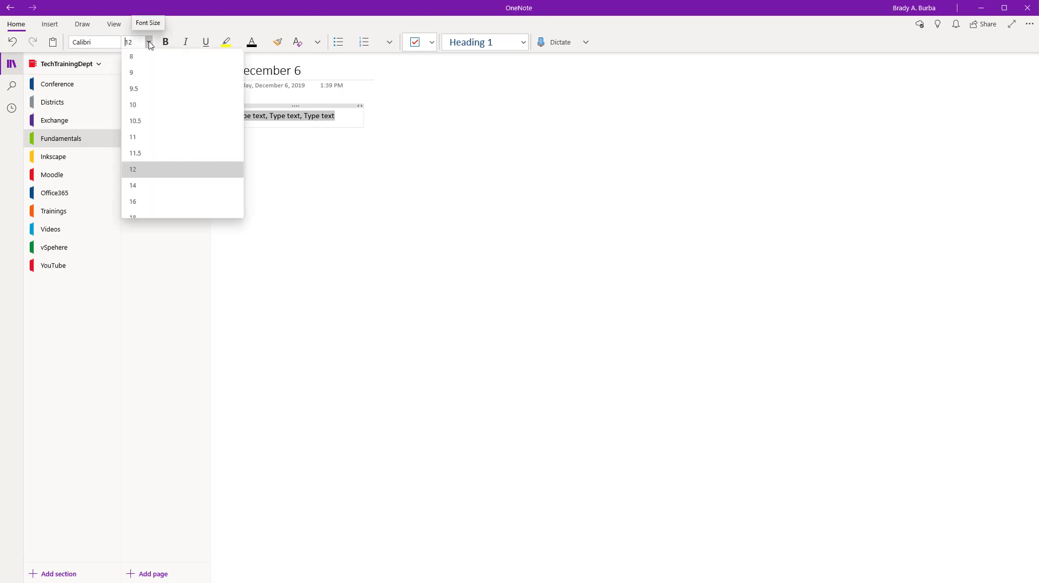
left_click(136, 186)
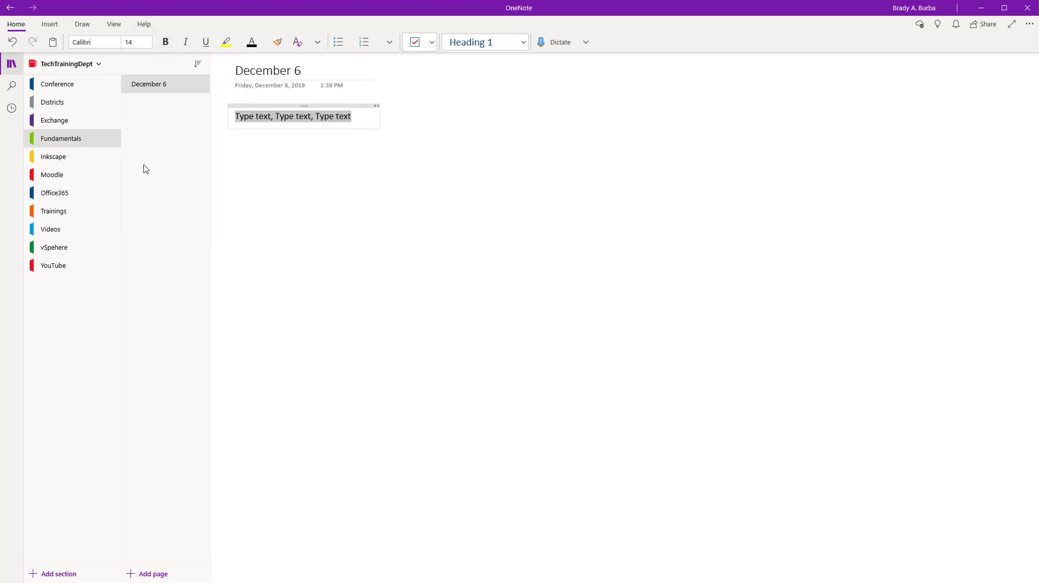
left_click(165, 42)
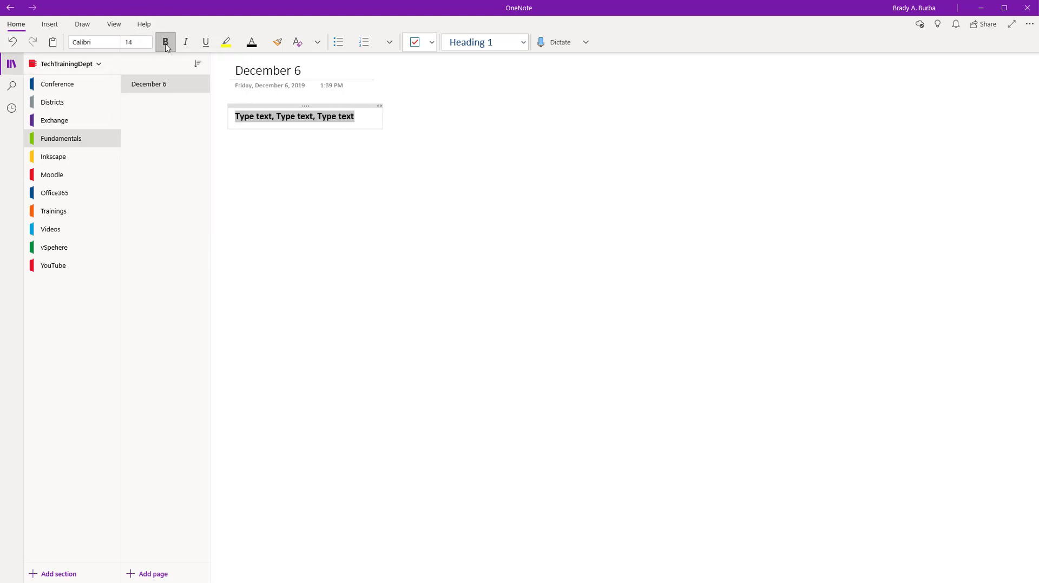
- Apply the Heading 1 style to the selected text line and make it bold
left_click(523, 46)
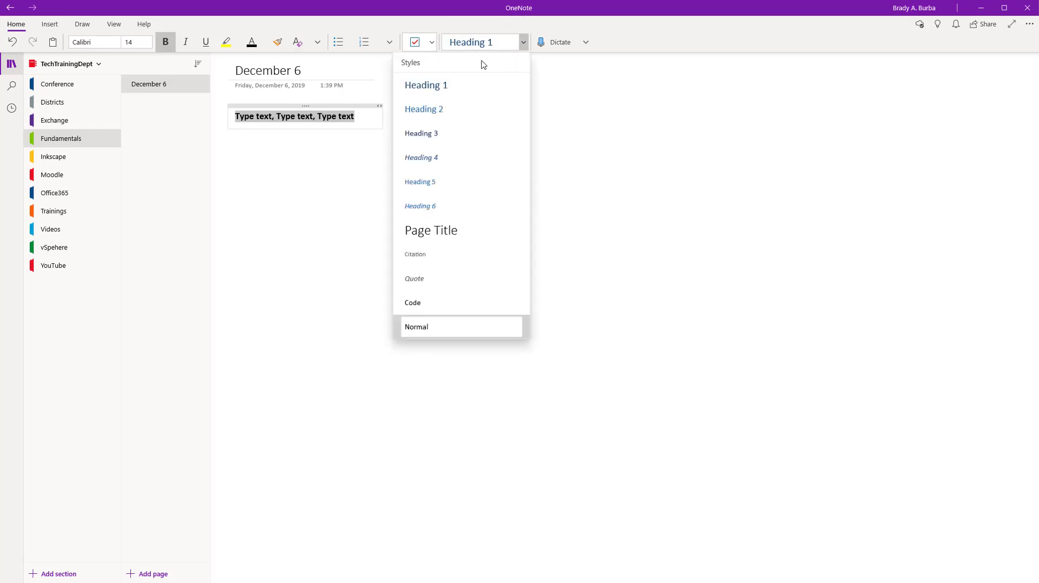
left_click(429, 86)
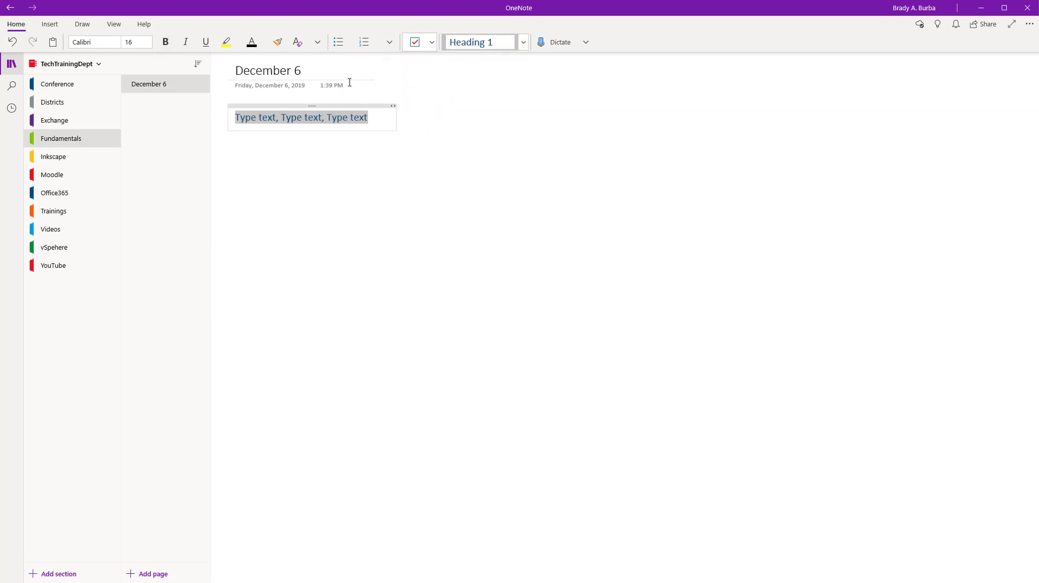
left_click(166, 41)
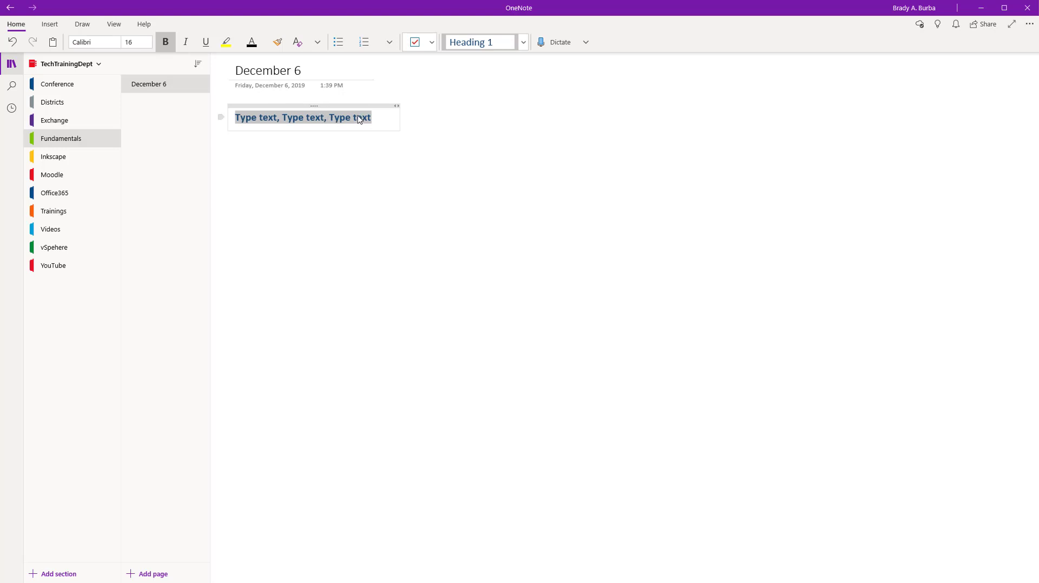
- Look through the available text styles and the additional font options for the selected line, leaving its formatting as is
left_click(522, 43)
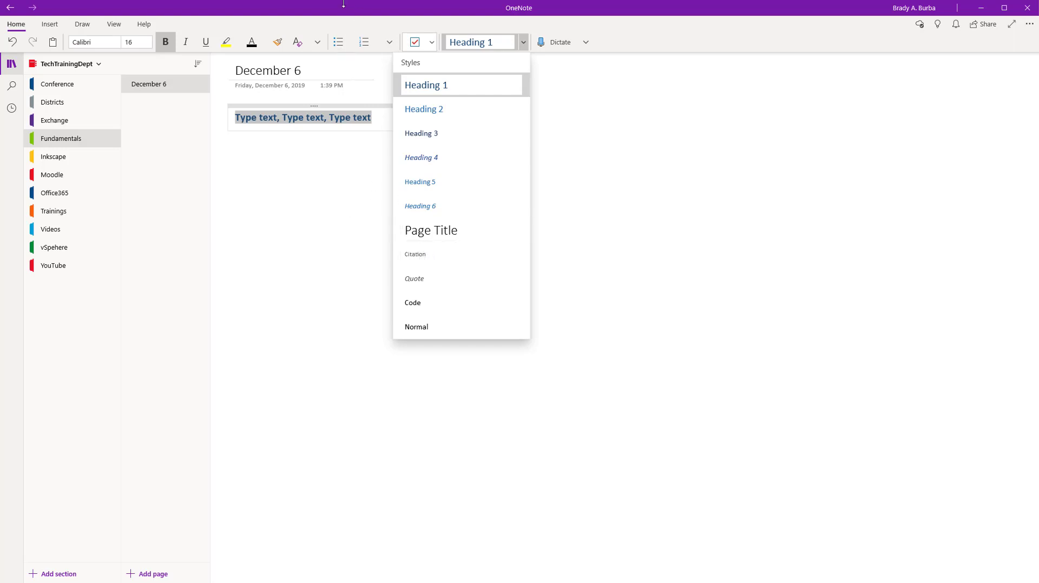
key("Escape")
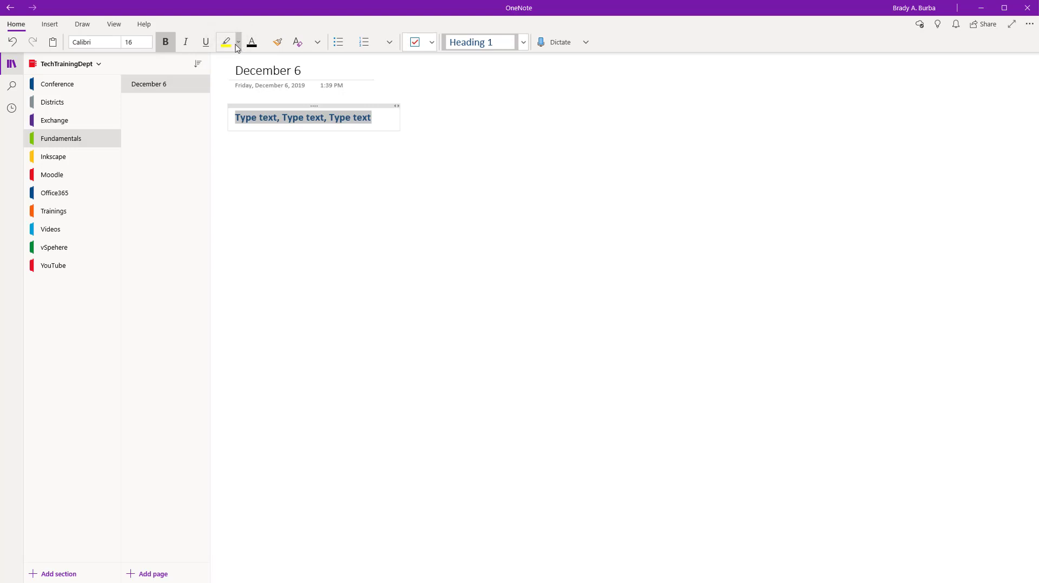
left_click(317, 43)
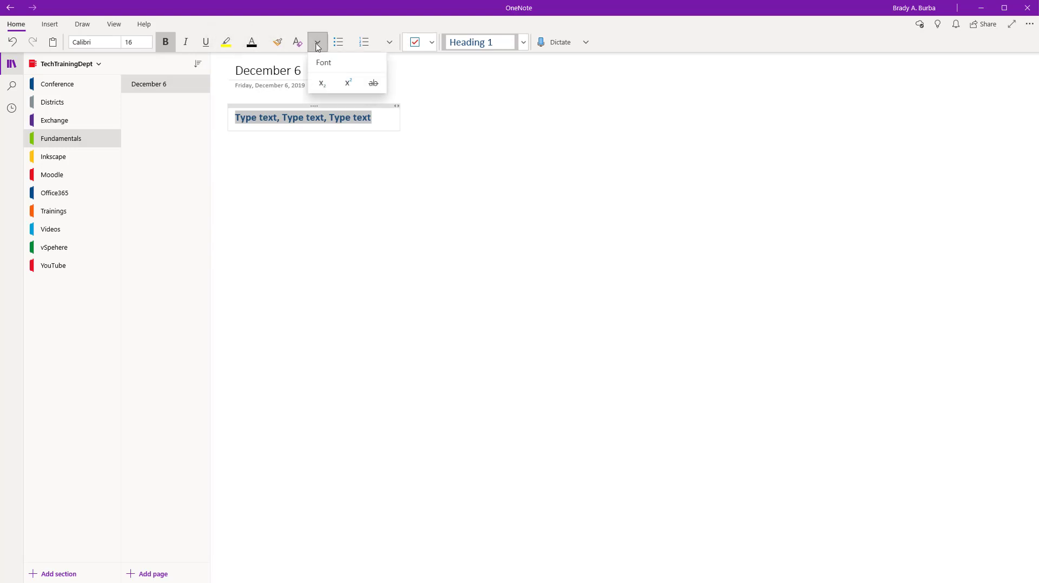
left_click(383, 121)
left_click(384, 122)
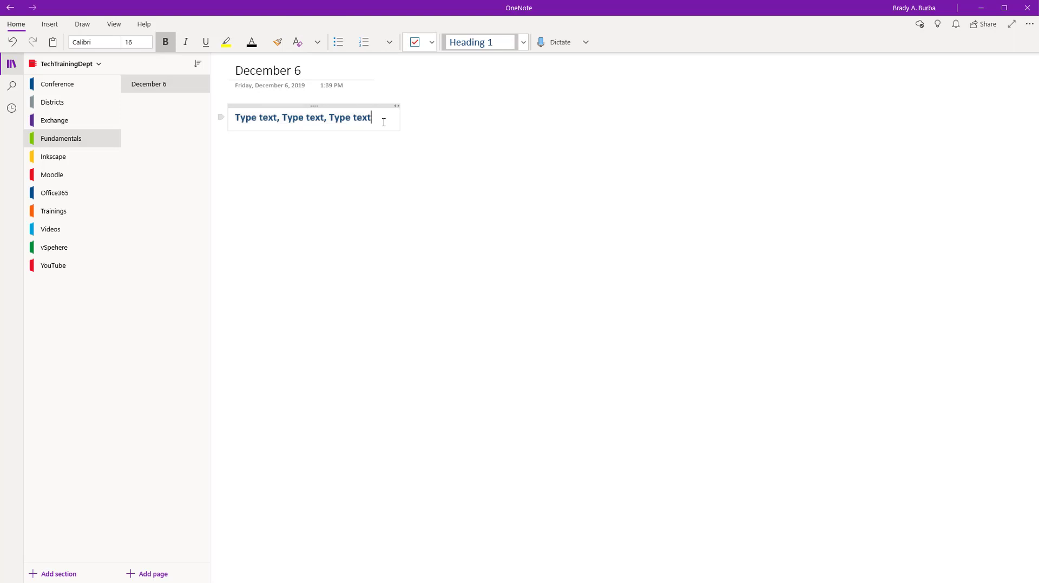
- Start a bulleted list below the heading line with "T" as its first item
key("Return")
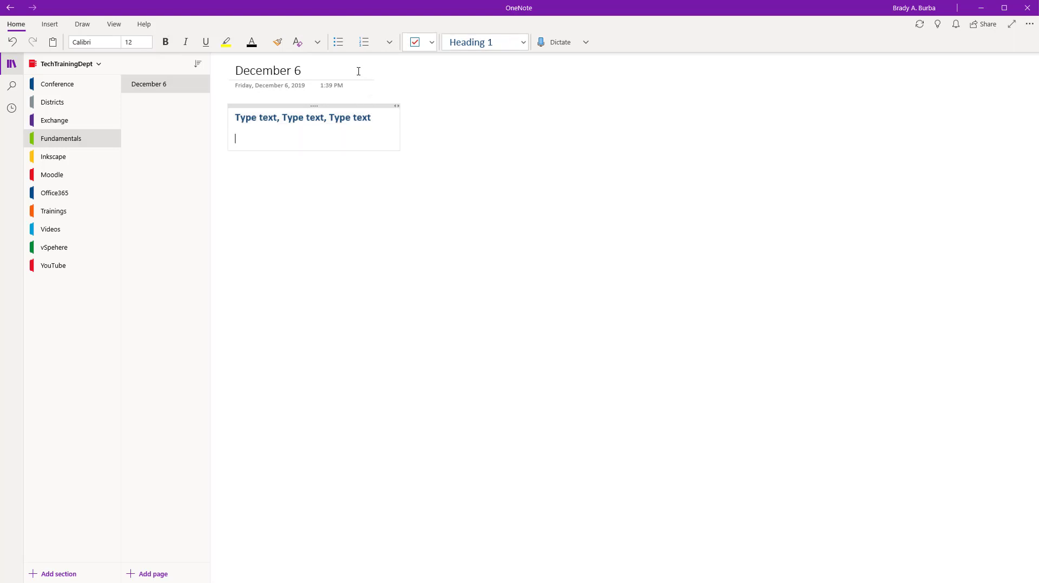
left_click(340, 43)
type("T")
key("Return")
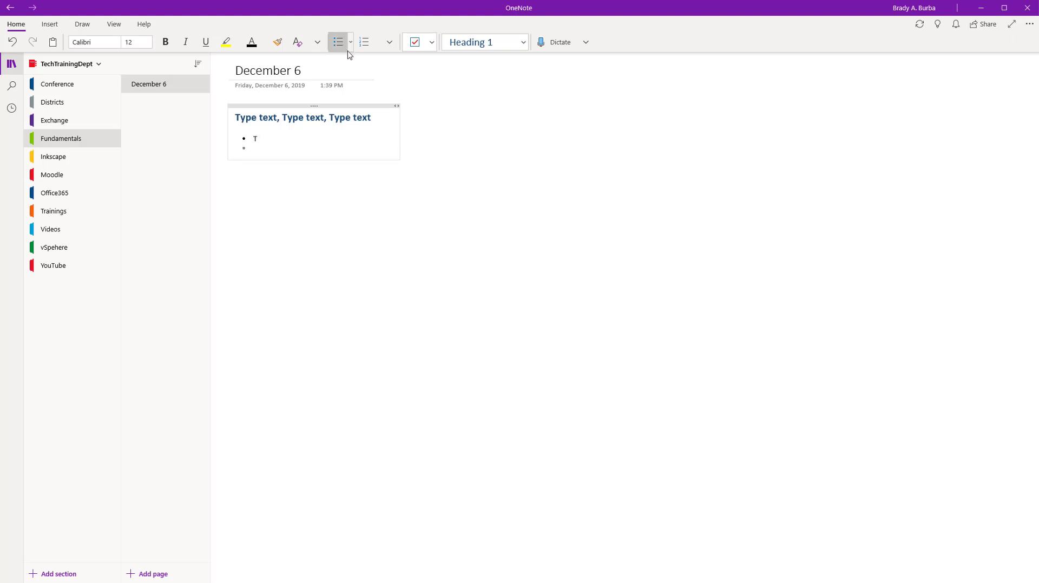
- Try numbering on the empty second list item and view the paragraph alignment options
left_click(366, 46)
left_click(390, 44)
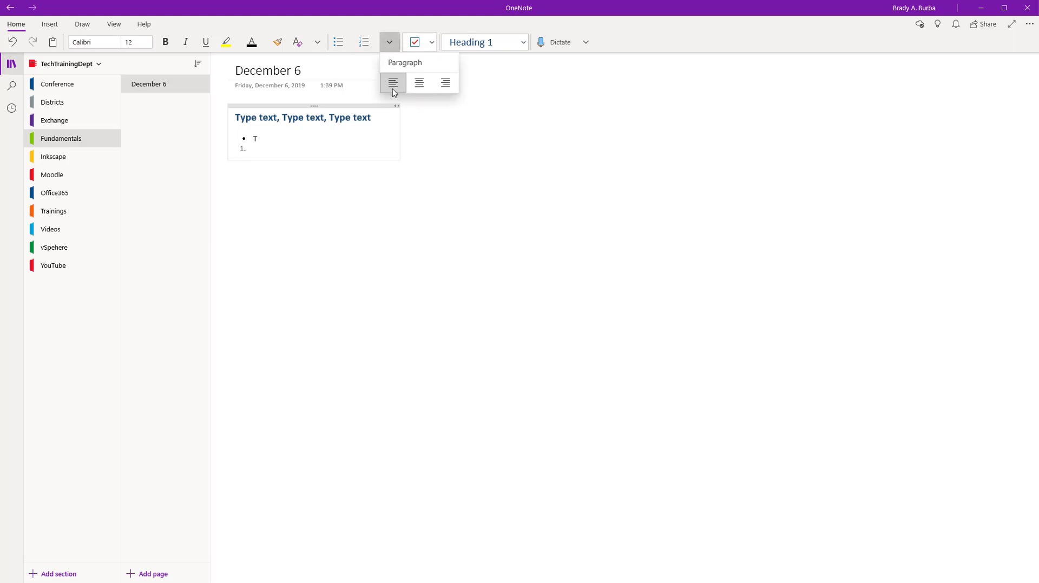
left_click(433, 29)
left_click(433, 40)
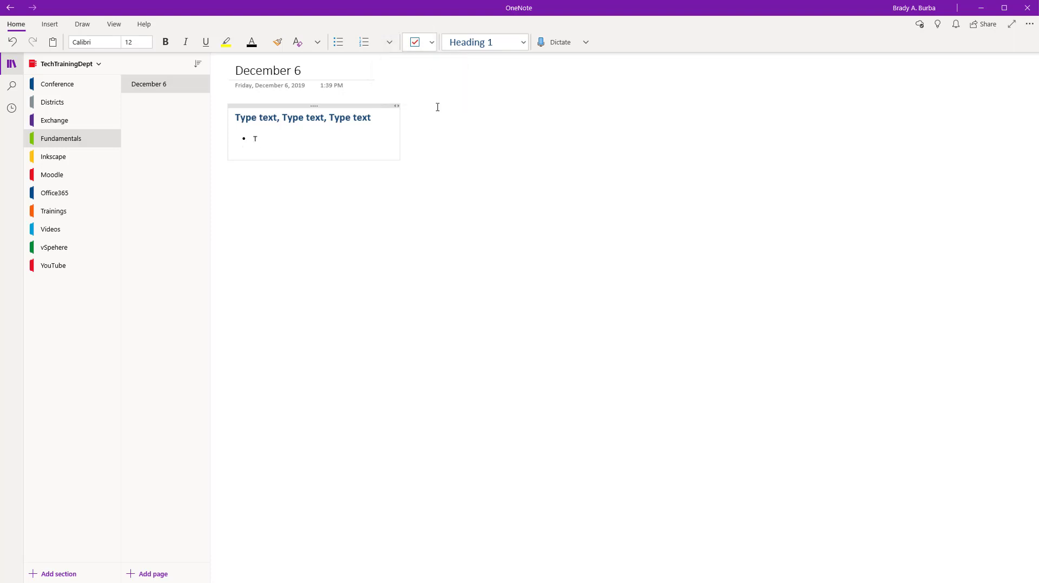
- Add a To Do item reading "Fill out report" on a new line below the bulleted item
key("Return")
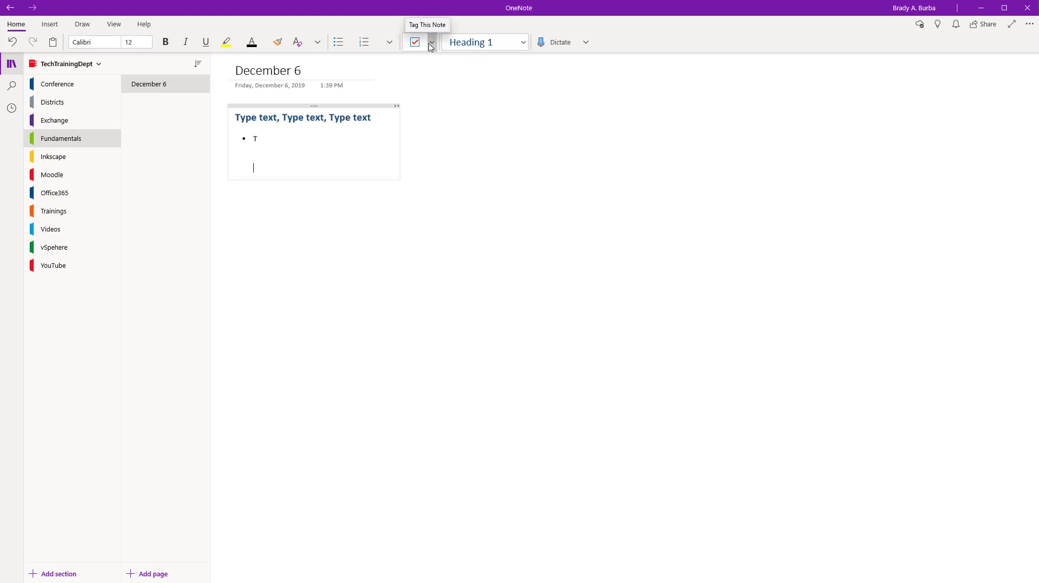
left_click(431, 46)
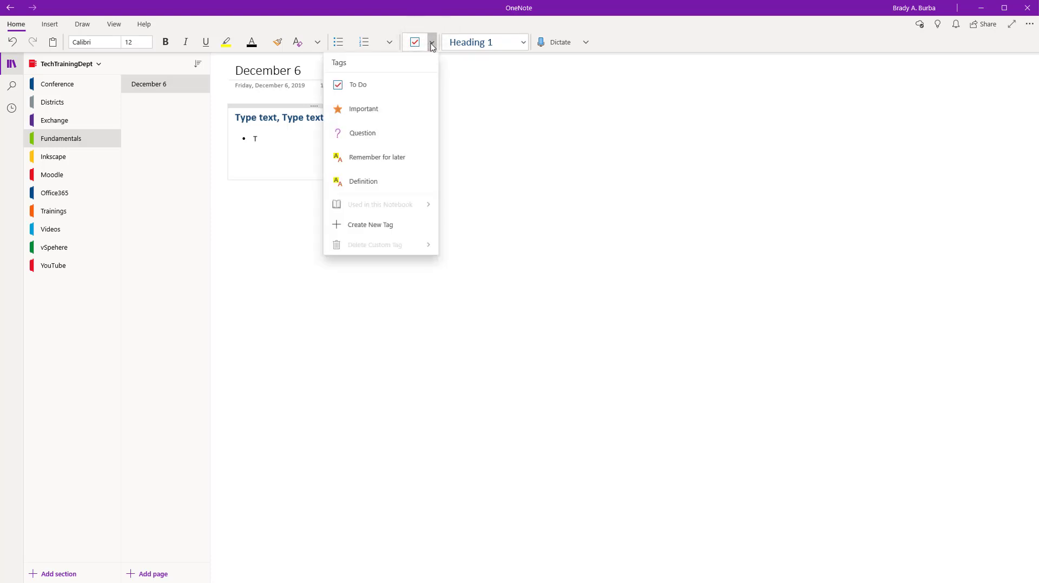
left_click(356, 89)
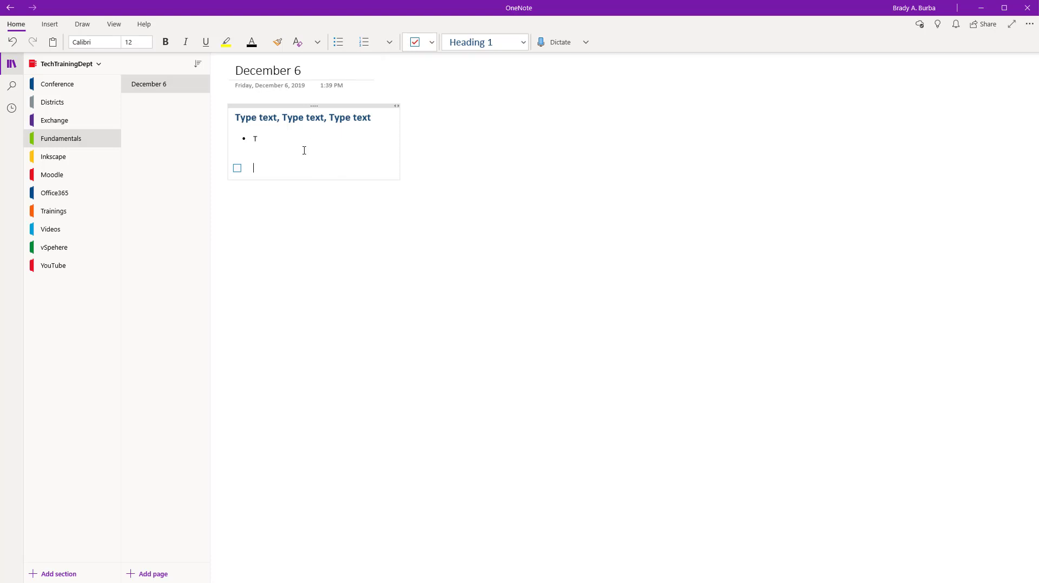
type("Fill ou ")
type(" report")
- Set the font size of all text in the note to 24
key("ctrl+a")
key("ctrl+a")
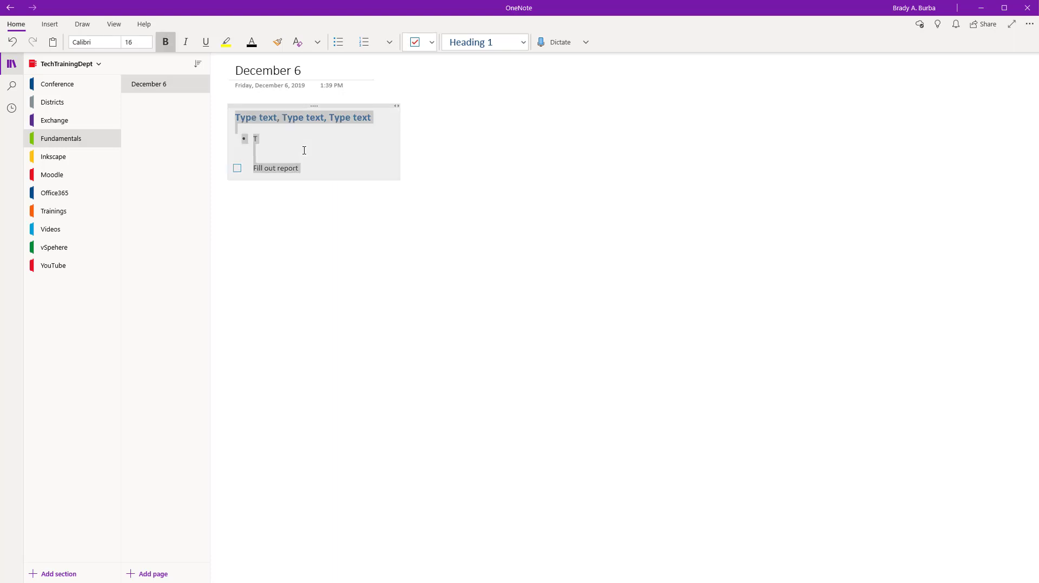
left_click(148, 42)
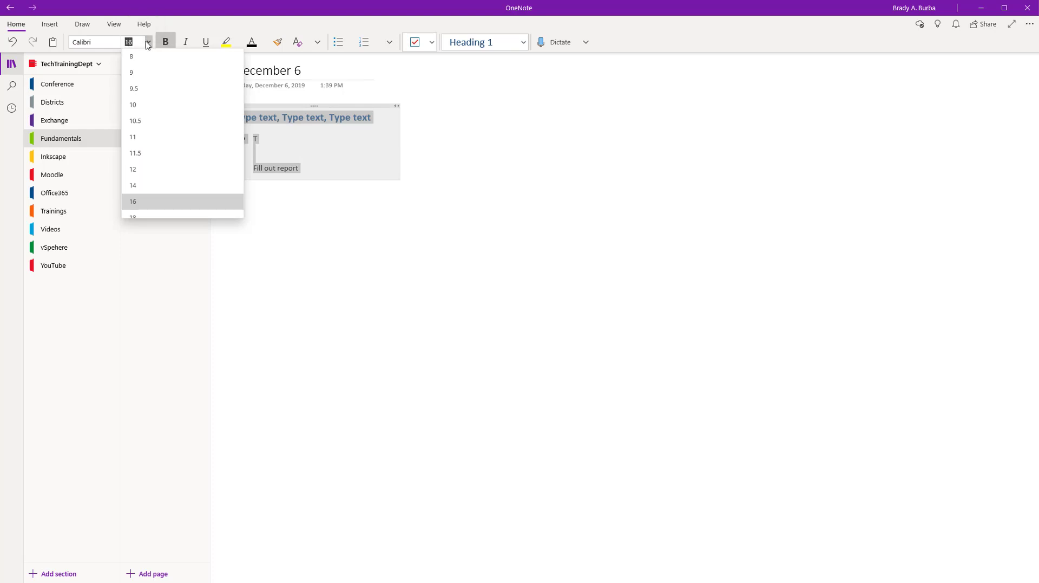
type("24")
key("Return")
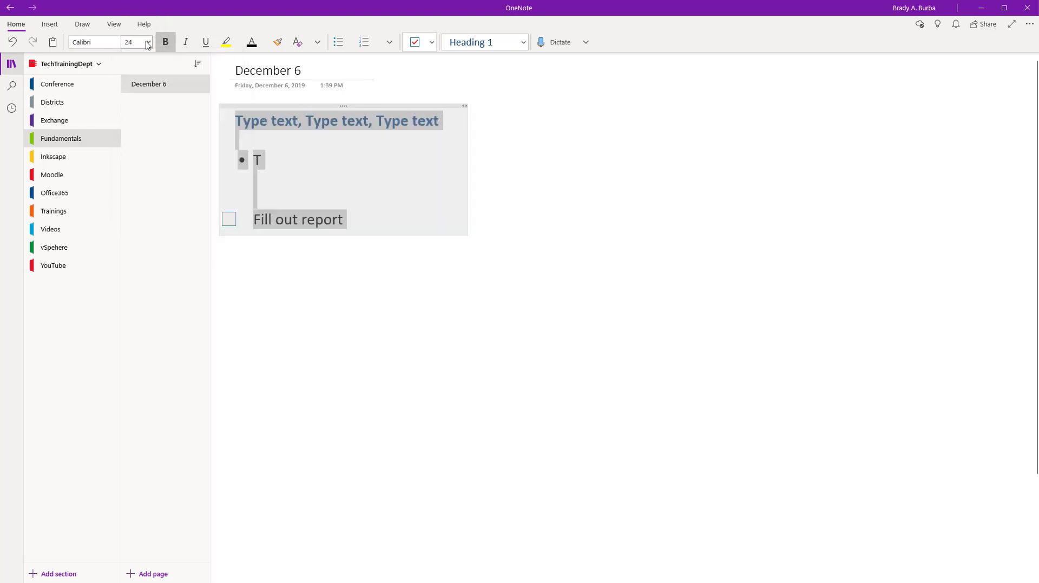
- Add the To Do item "Checklist" below "Fill out report", followed by an empty To Do item
left_click(382, 219)
key("Return")
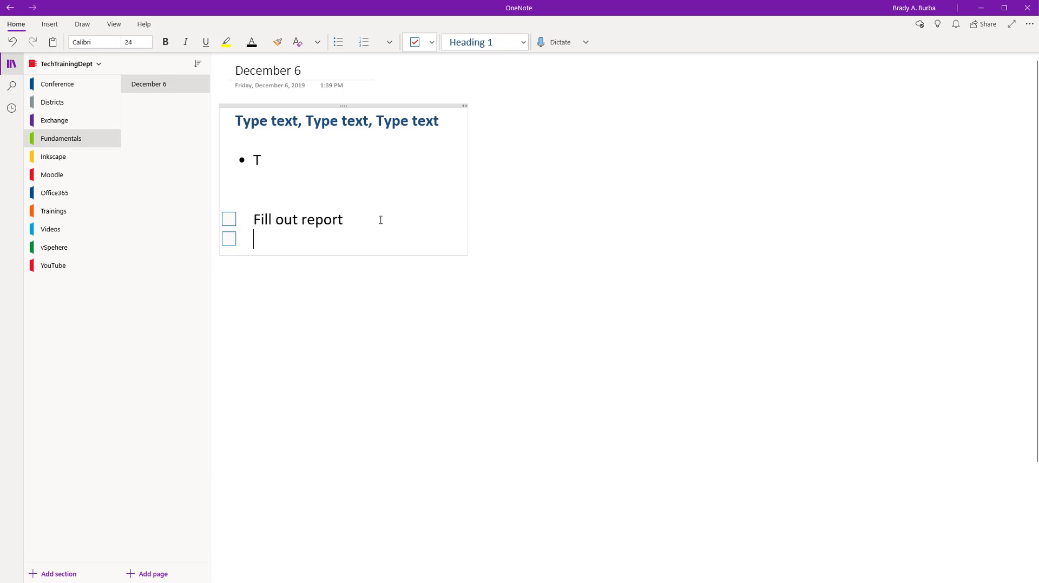
type("Checklist")
key("Return")
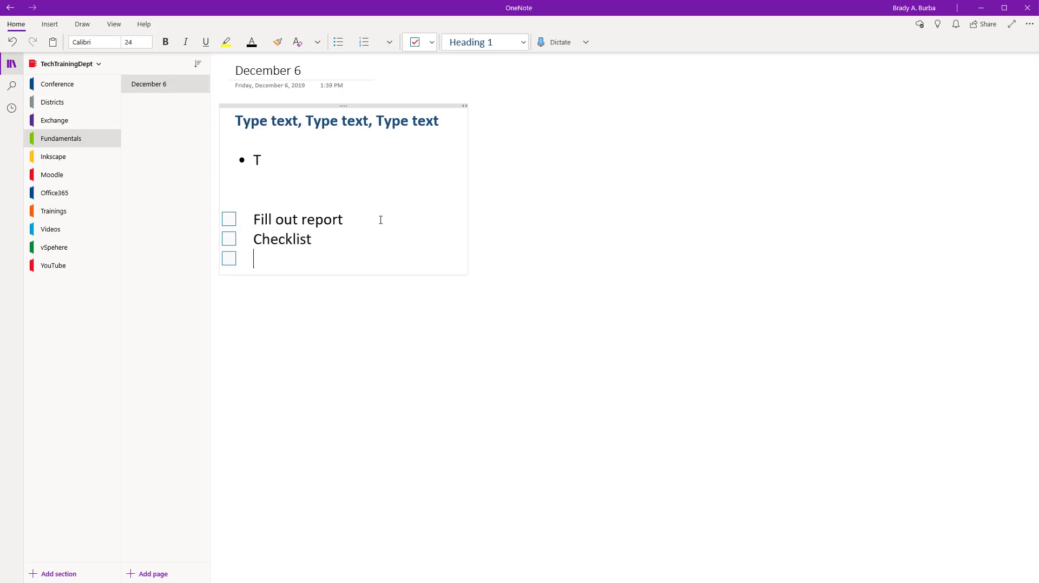
- Mark all three To Do items as completed
left_click(230, 239)
left_click(230, 239)
left_click(229, 220)
left_click(229, 239)
left_click(230, 258)
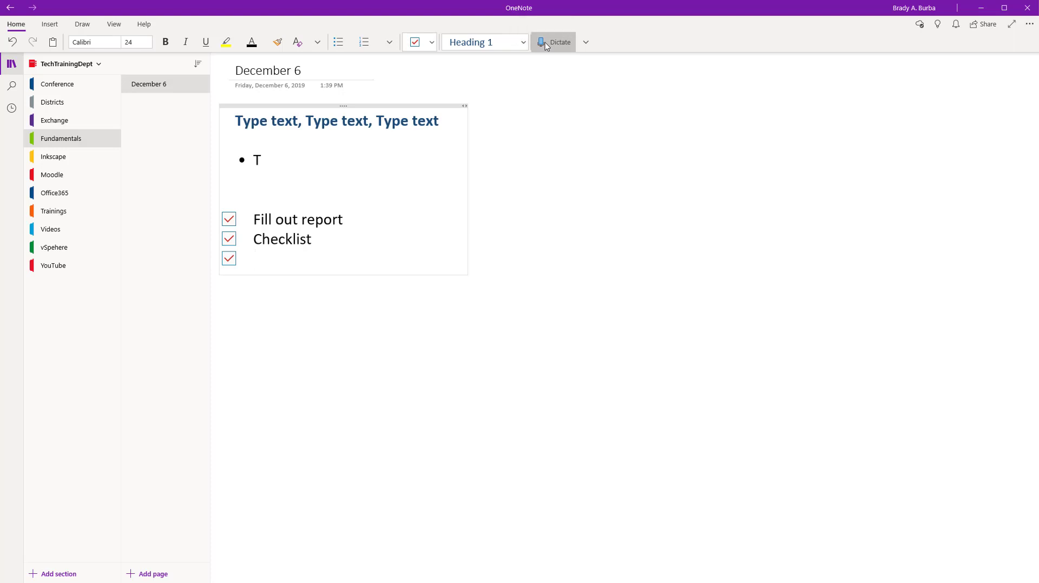
- End the checklist and dictate text below it, from "All right here we go let's see how well you perform" to "punctuate and hit enter on"
key("Return")
key("Return")
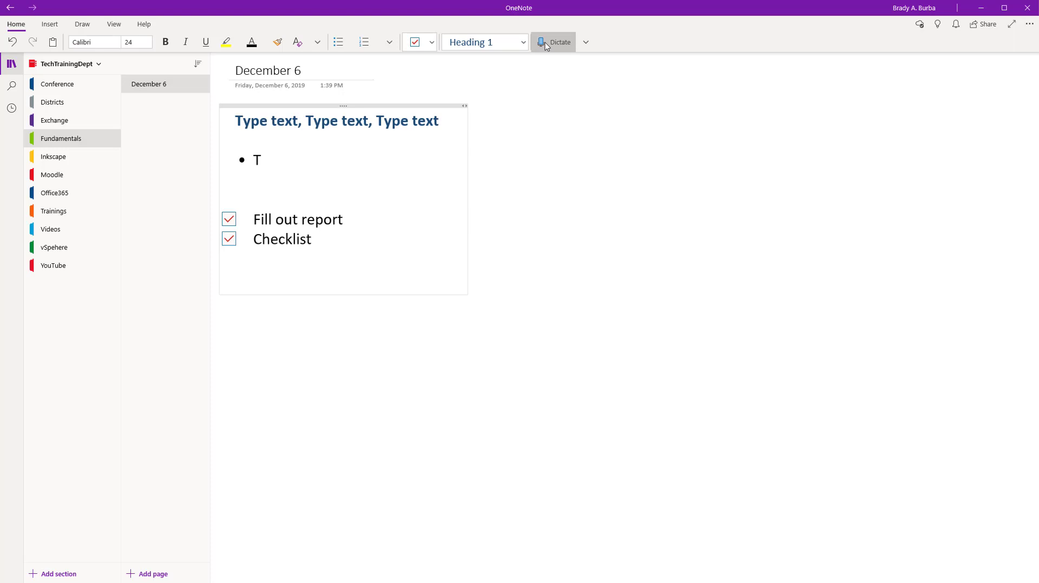
left_click(548, 43)
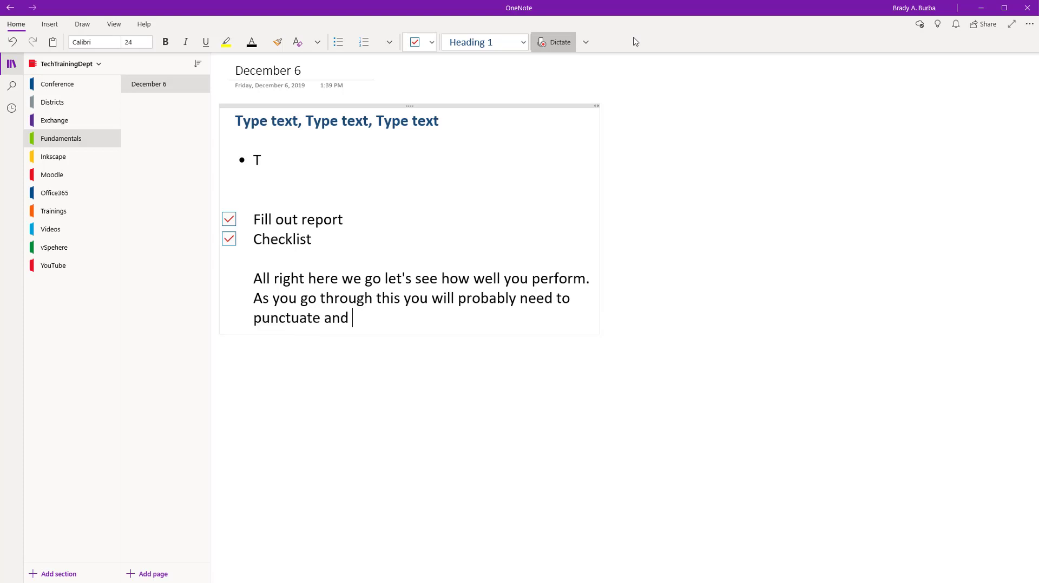
left_click(560, 45)
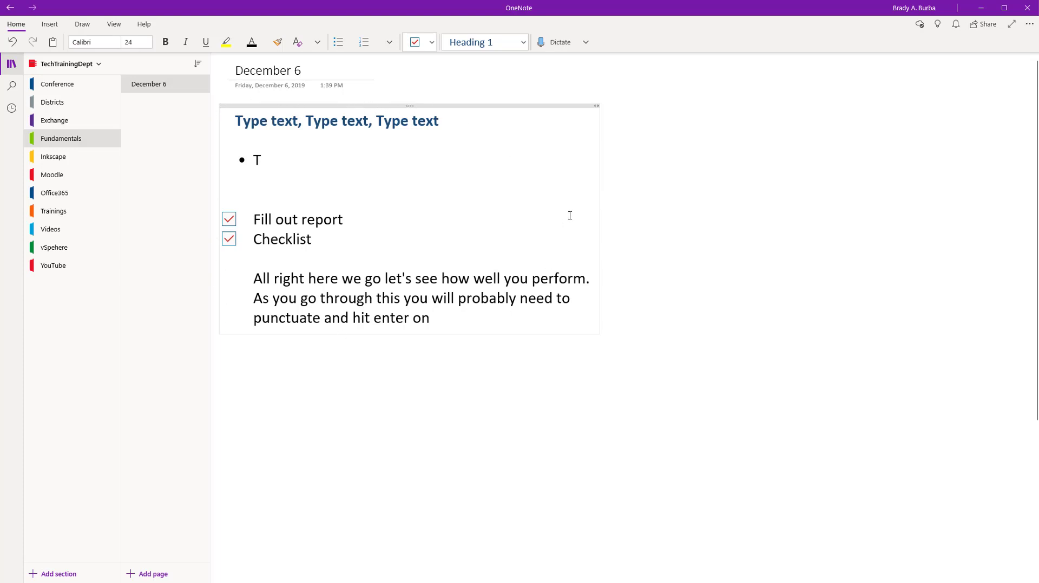
- Widen the note container and break the dictated text into separate lines after "perform." and "need to"
left_click_drag(599, 204, 818, 209)
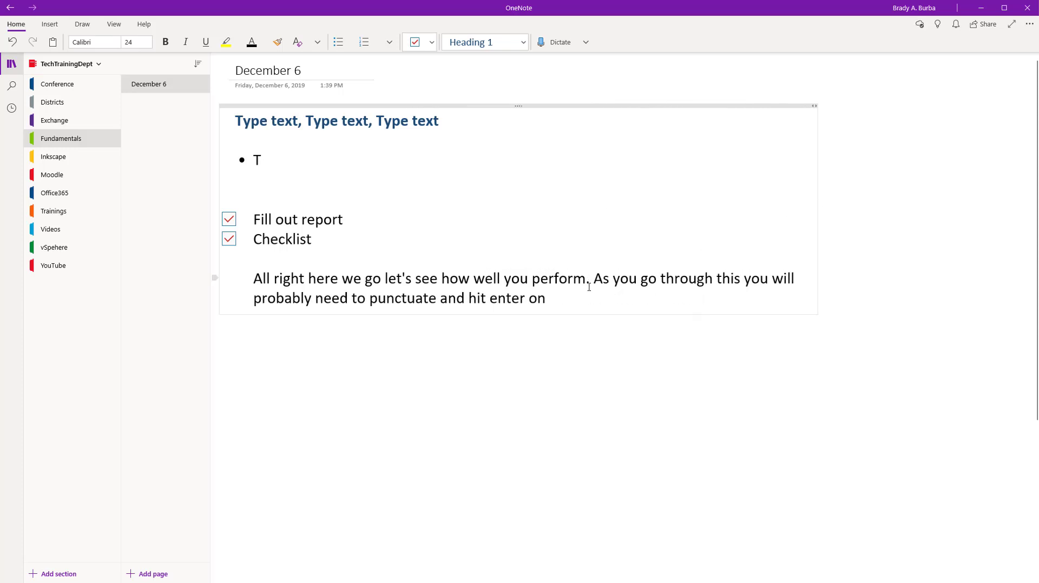
key("Return")
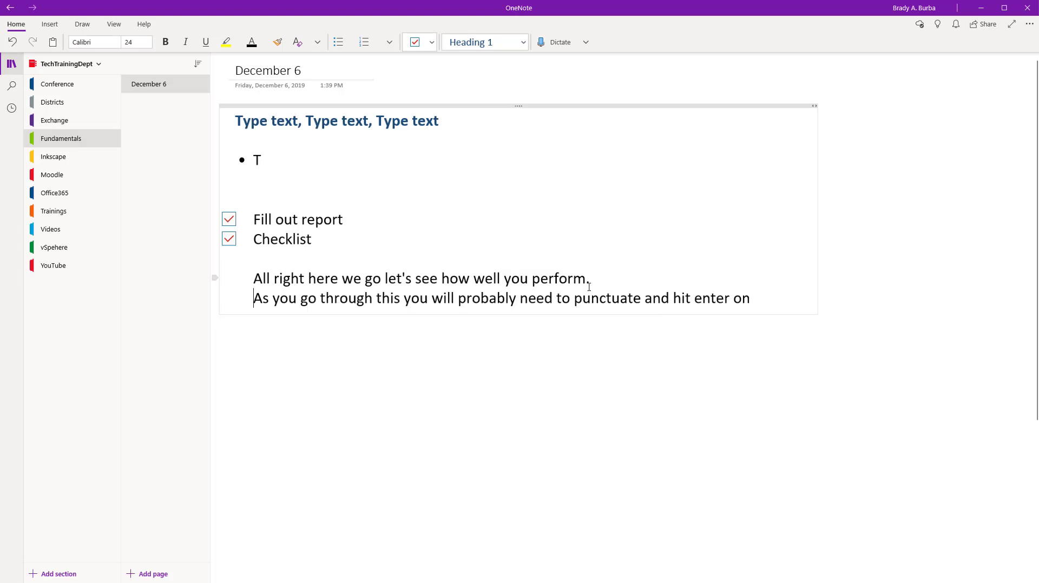
key("End")
key("Left")
key("Left")
key("Left")
key("Left")
key("Left")
key("Left")
key("Left")
key("Left")
key("Left")
key("Left")
key("Left")
key("Left")
key("Left")
key("Left")
key("Left")
key("Left")
key("Left")
key("Left")
key("Left")
key("Left")
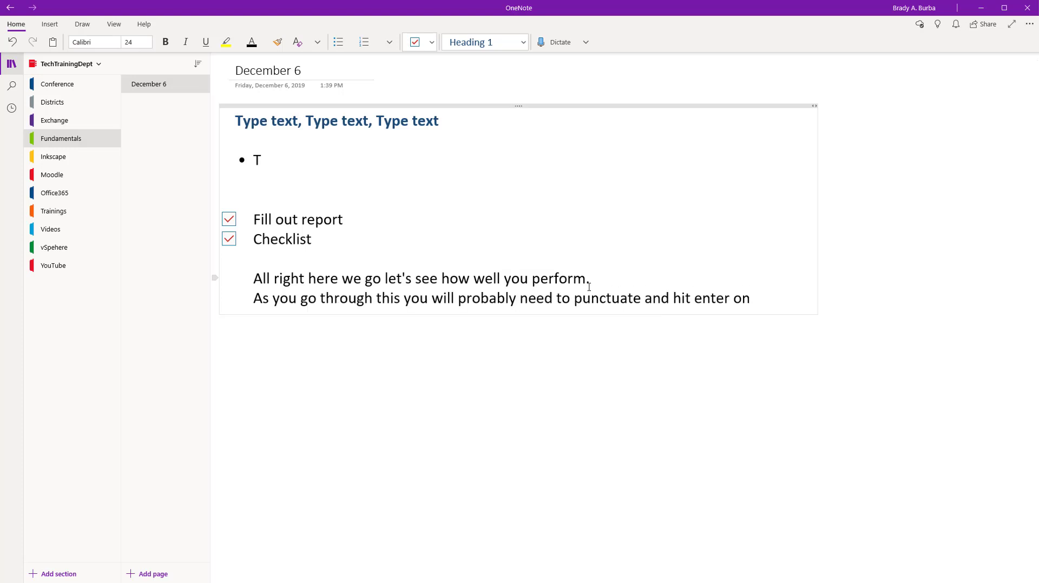
key("Return")
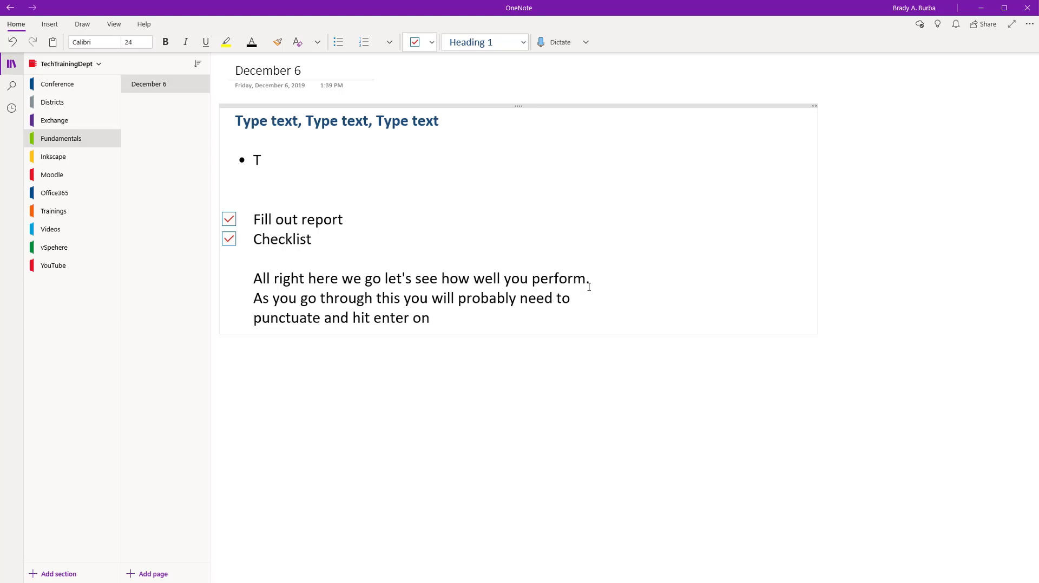
- Finish the last dictated line with a period directly after "hit enter on"
key("End")
key("BackSpace")
type(".")
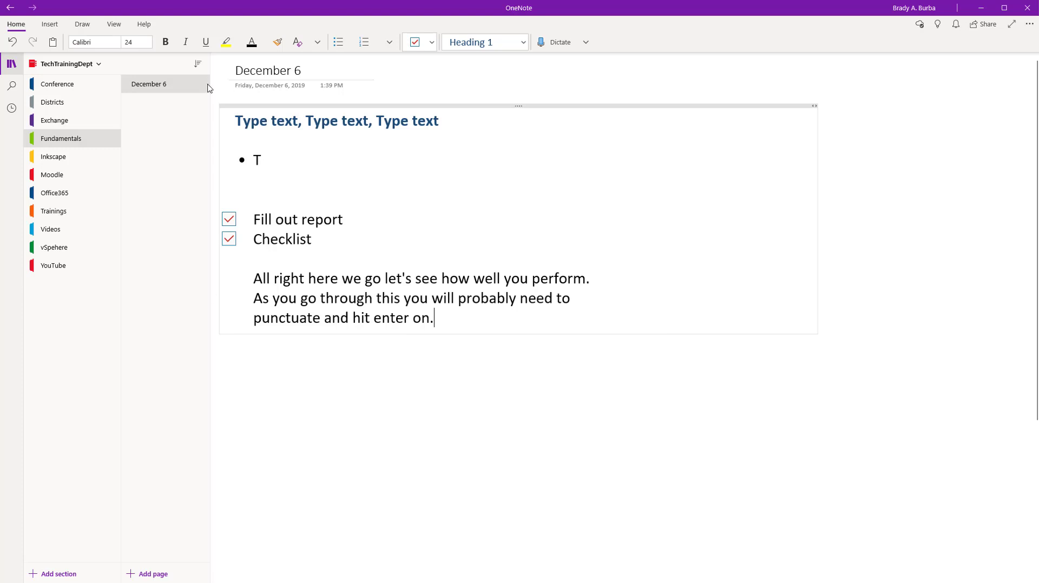
- Insert a 3 x 2 table below the dictated text, separated from it by a blank line
left_click(50, 24)
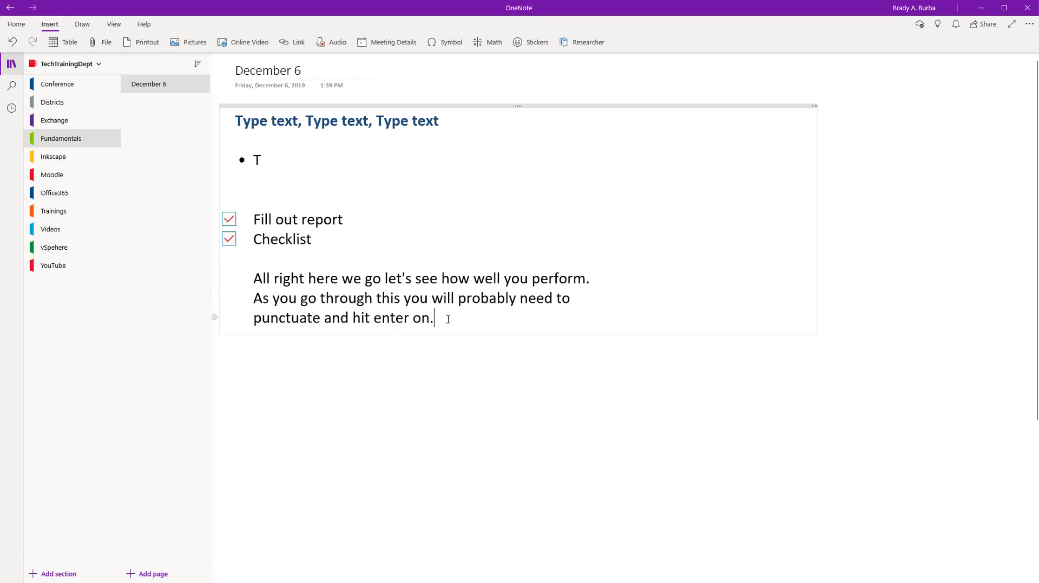
key("Return")
key("Return")
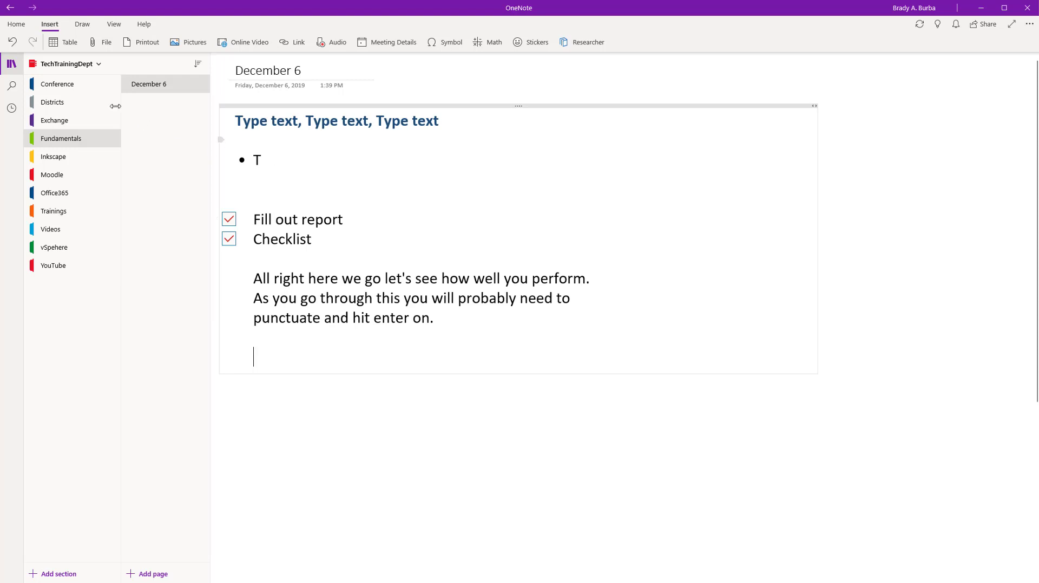
left_click(66, 45)
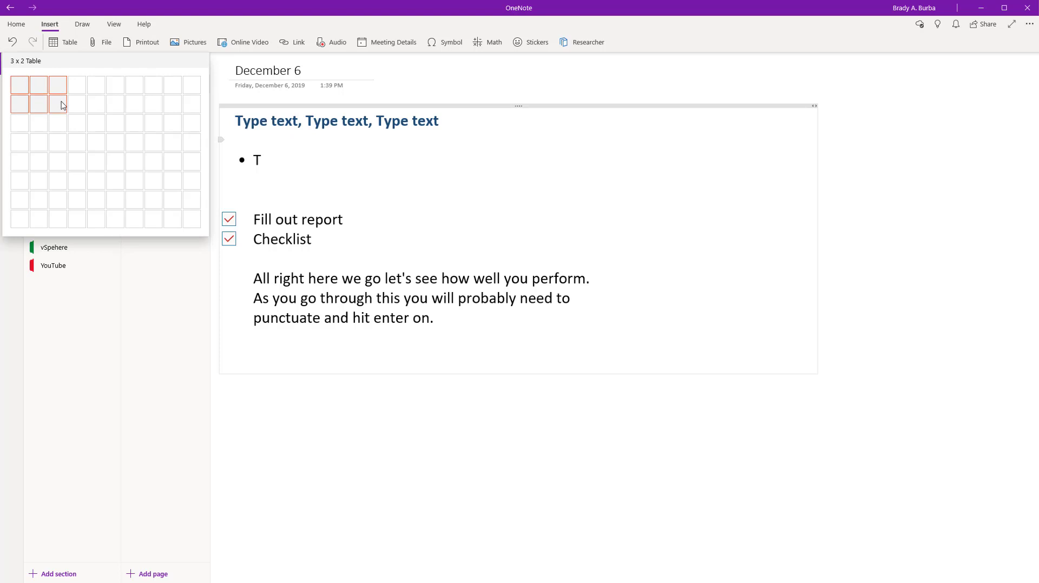
left_click(62, 106)
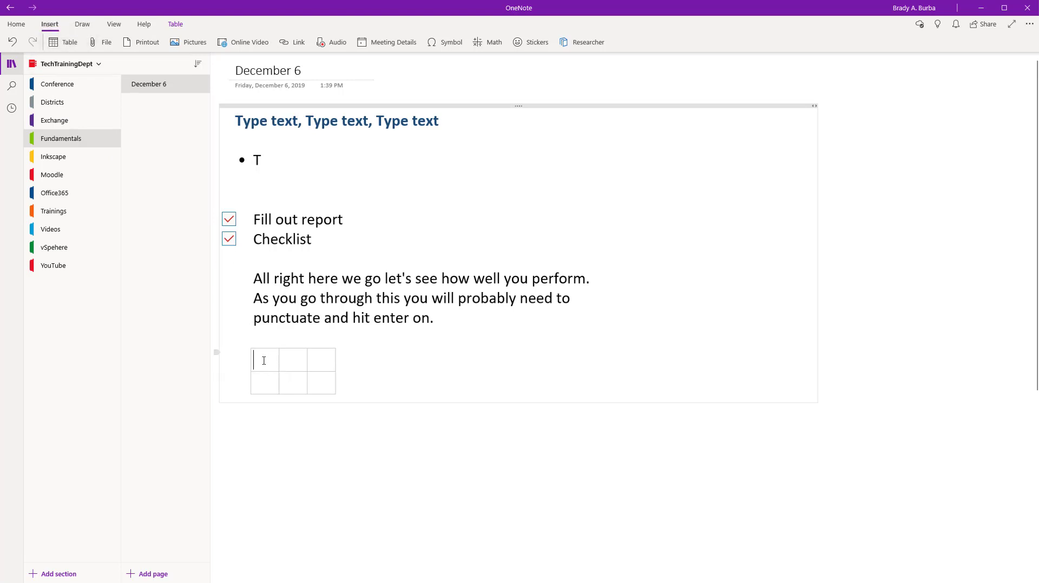
- Try nesting a 3 x 1 table inside the table's first cell, and undo the insertion
left_click(64, 42)
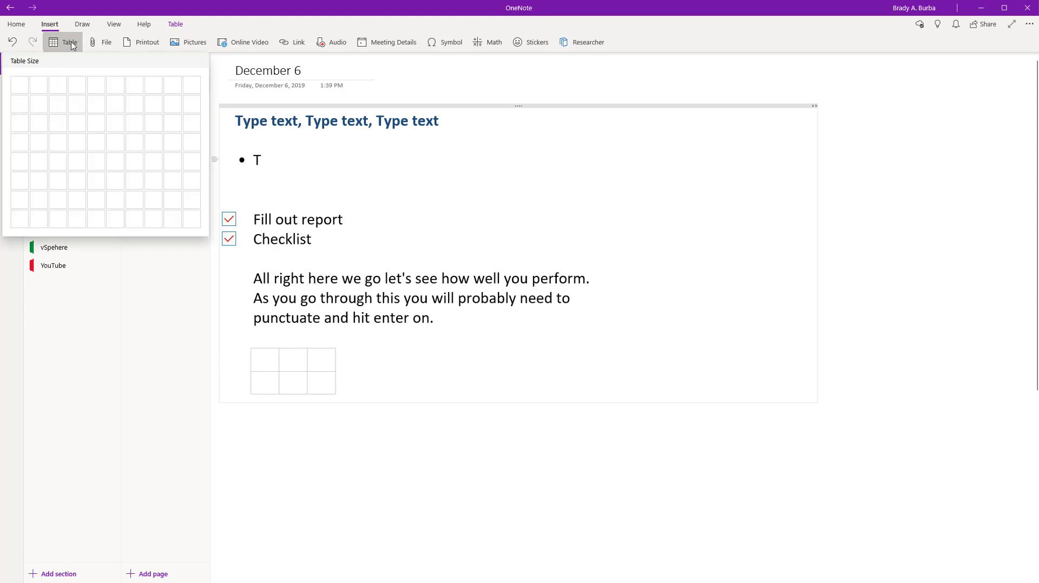
left_click(56, 87)
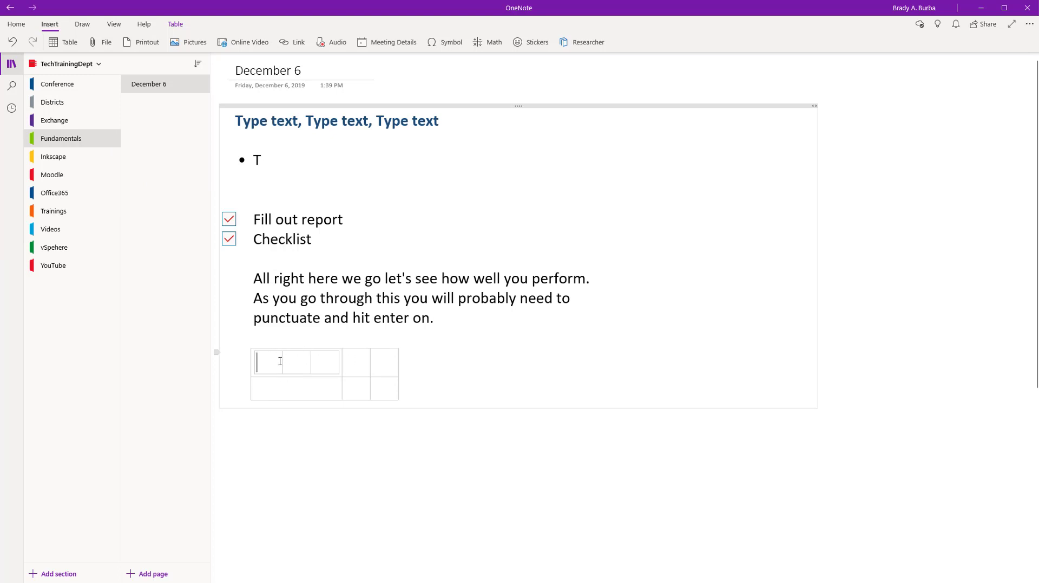
left_click(11, 42)
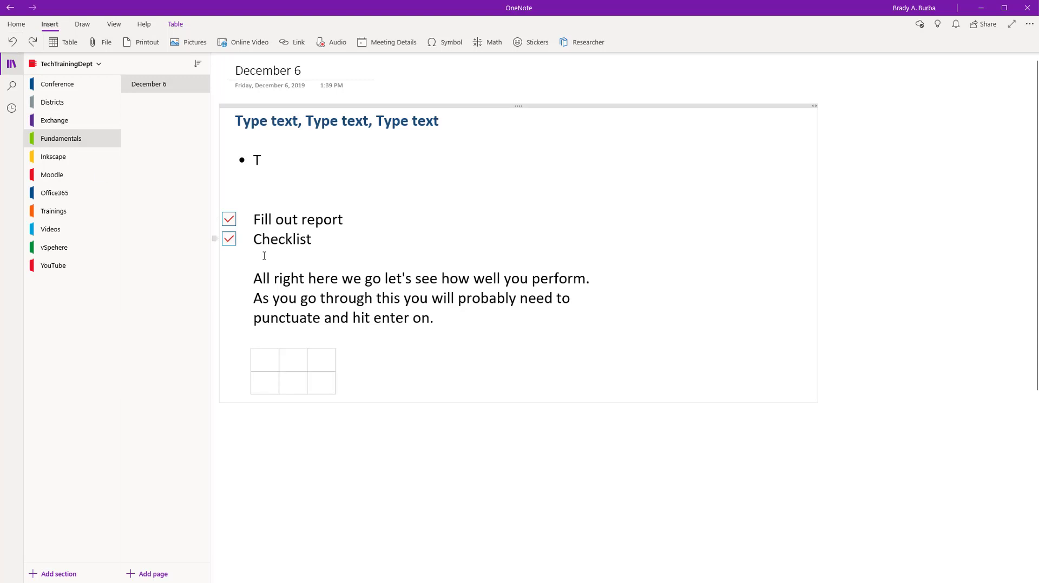
- Add a third row to the table and widen all three columns to nearly fill the note container
left_click(325, 382)
key("Tab")
left_click_drag(280, 356, 760, 348)
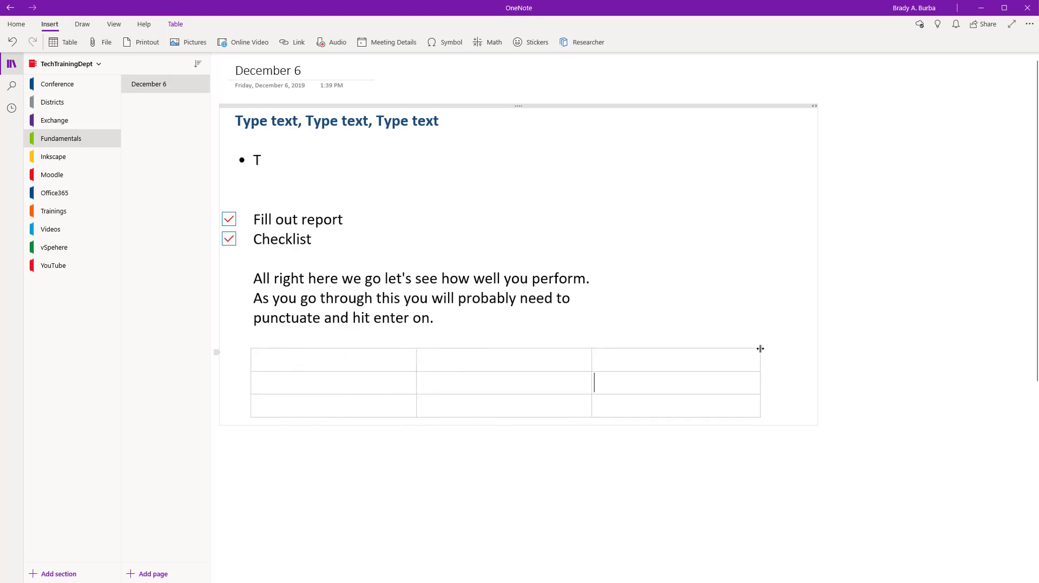
- Enter the column headings "Name", "Date" and "Time" in the table's first row
left_click(301, 359)
type("Name")
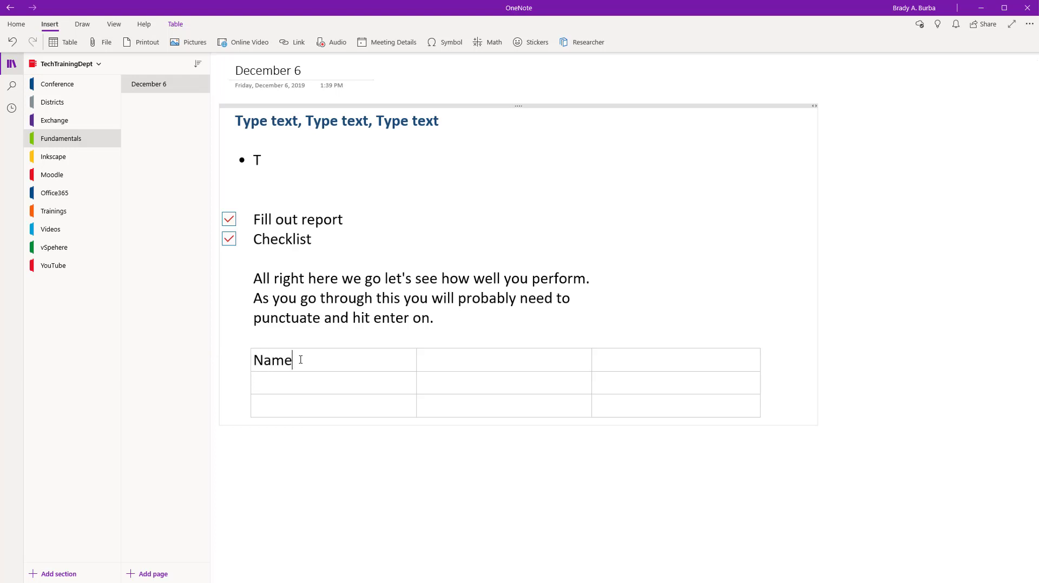
key("Tab")
type("Date")
key("Tab")
type("Time")
- Shade the table's heading row with a medium grey background
key("shift+Left")
key("shift+Left")
key("shift+Left")
key("shift+Left")
key("shift+Left")
key("shift+Left")
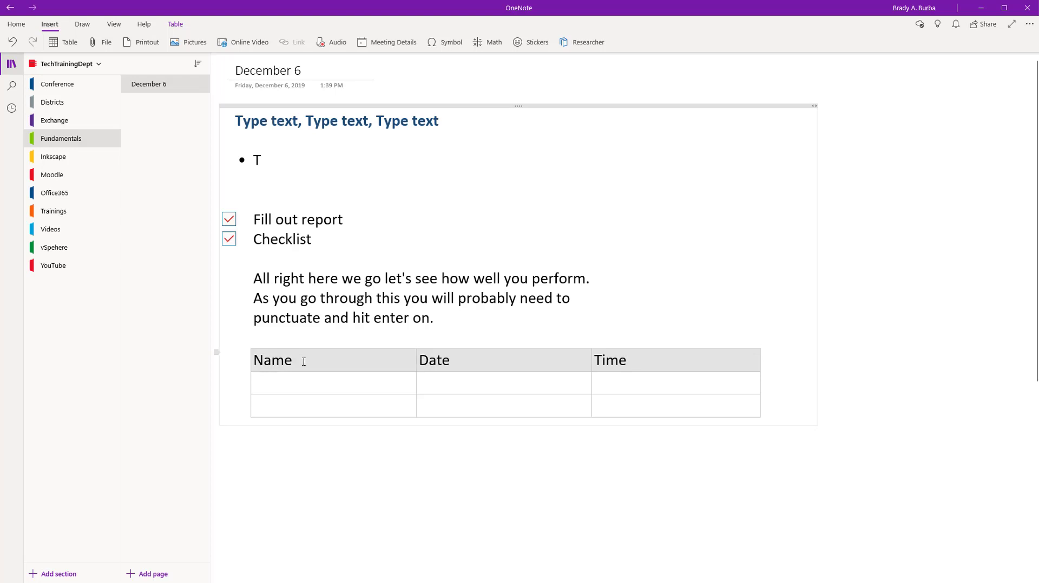
right_click(304, 362)
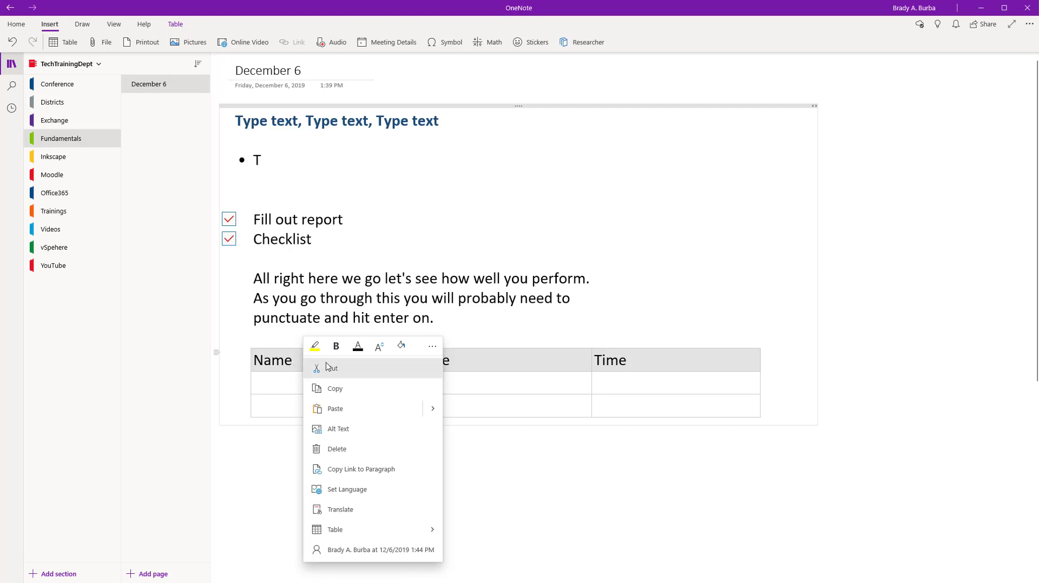
left_click(380, 347)
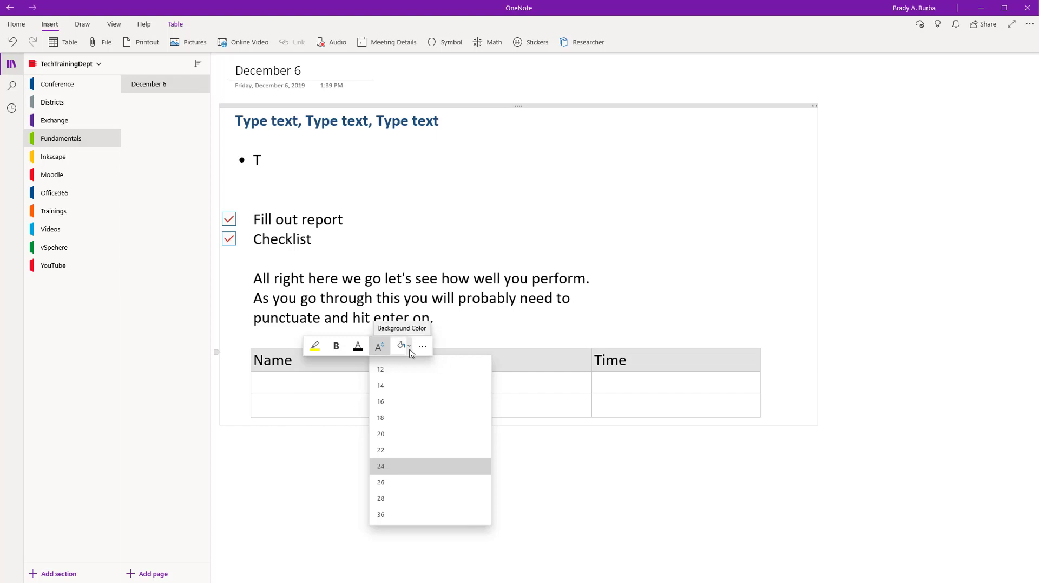
left_click(409, 347)
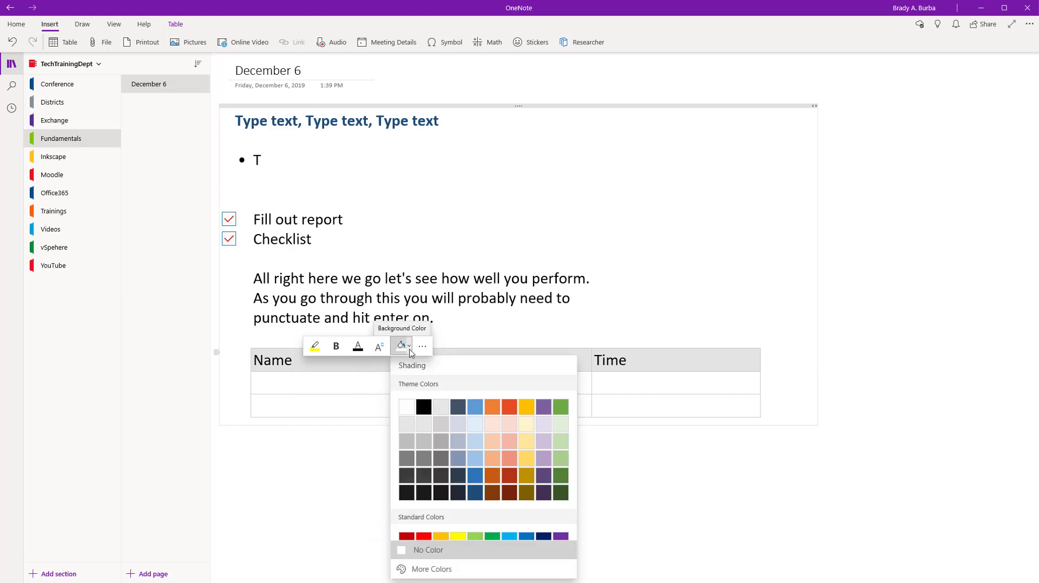
left_click(426, 440)
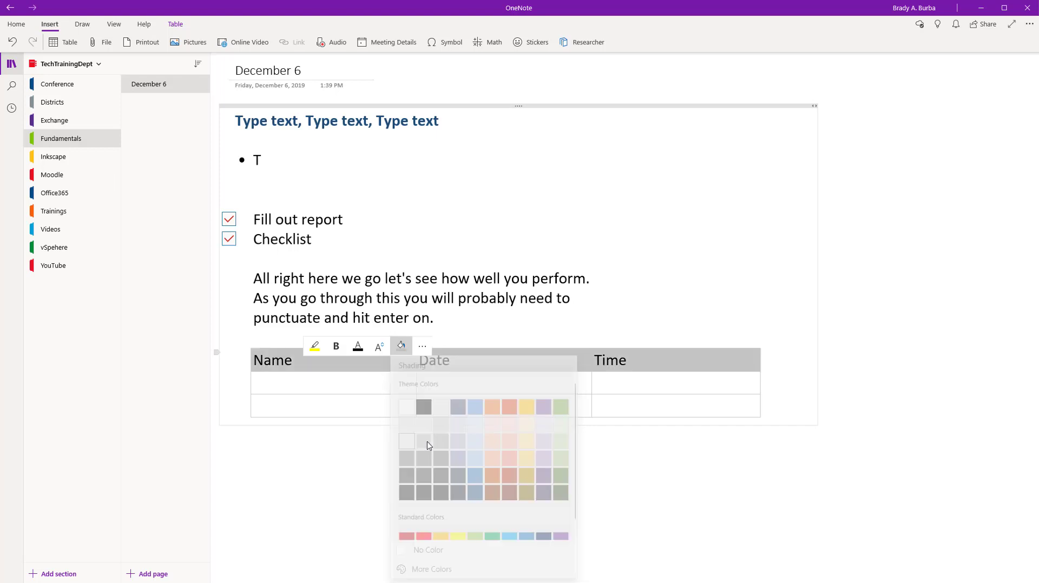
- Make the headings in the table's first row bold and centre them in their cells
right_click(373, 363)
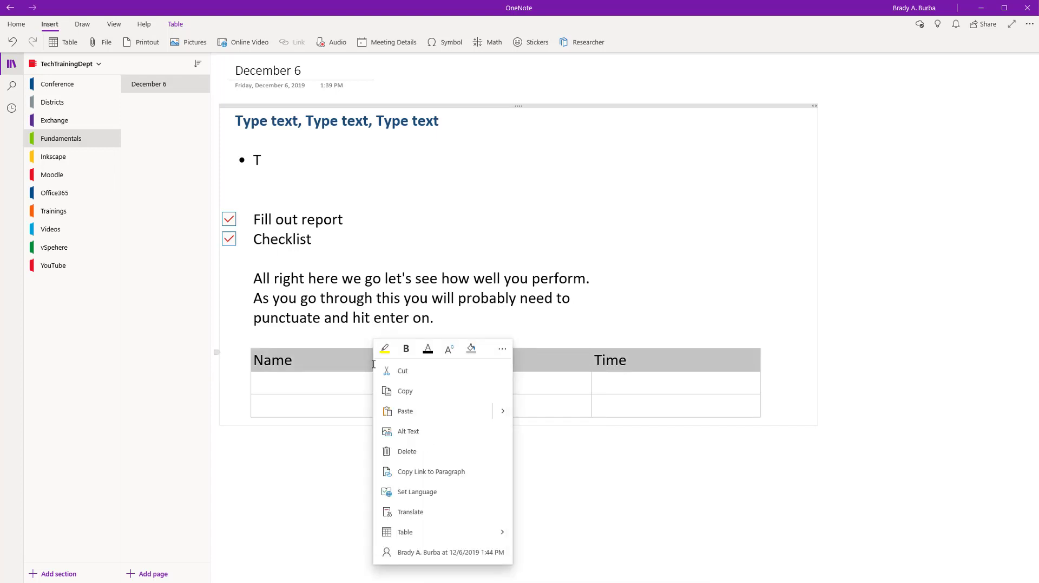
left_click(407, 352)
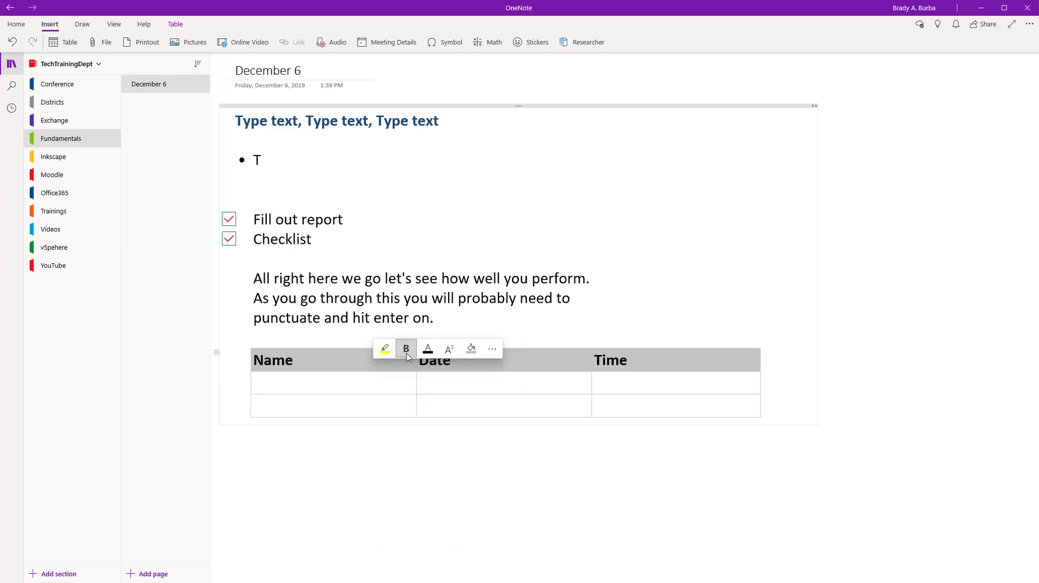
left_click(17, 24)
left_click(429, 43)
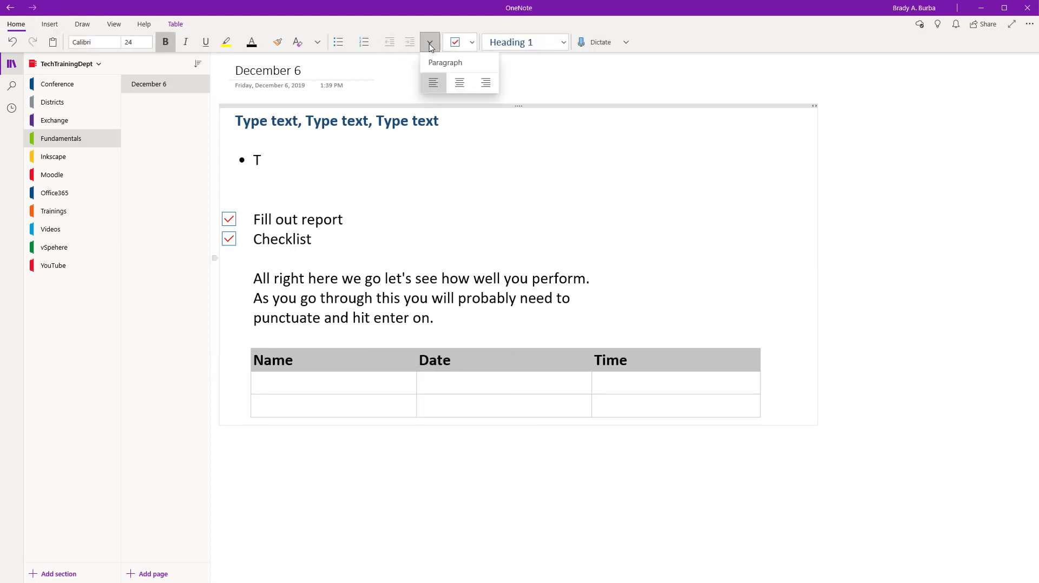
left_click(461, 82)
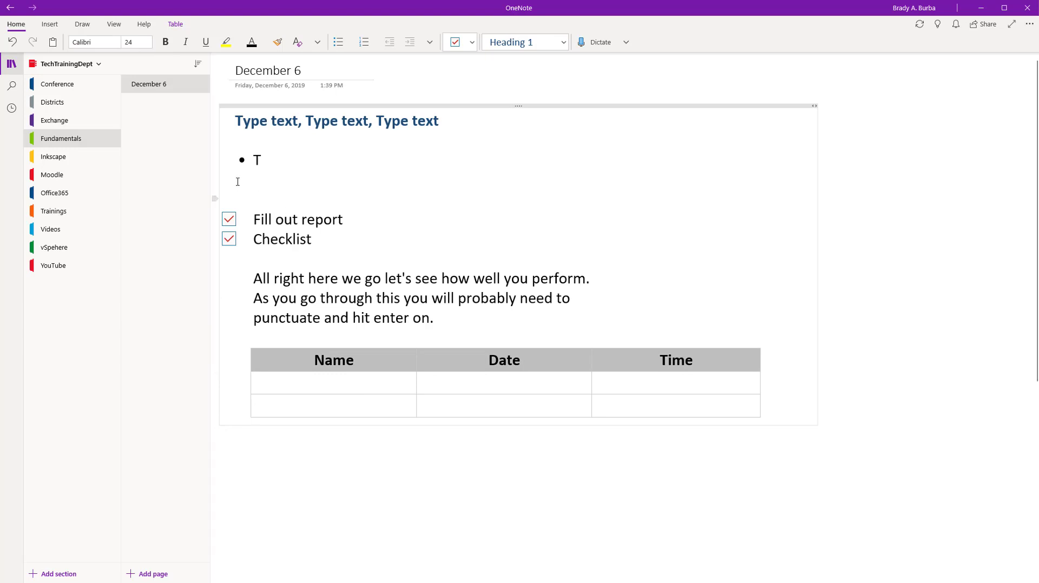
left_click(77, 159)
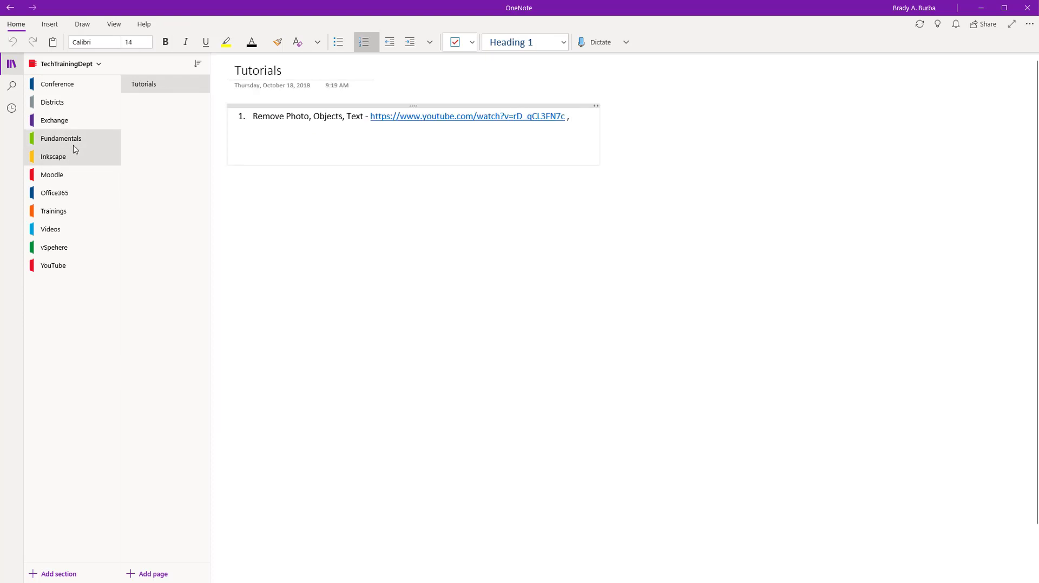
left_click(70, 141)
left_click(291, 377)
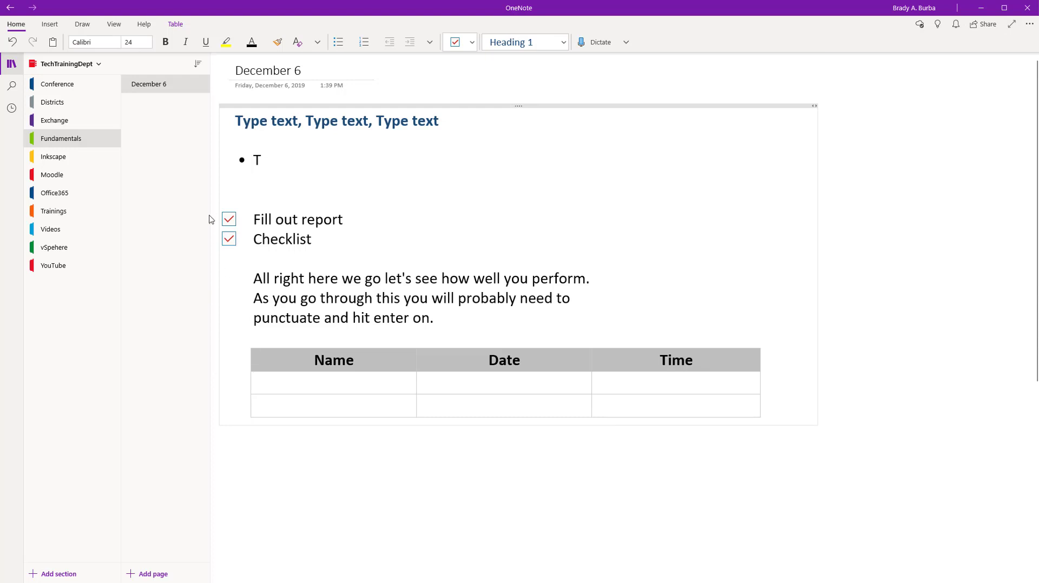
- Add two blank lines between the dictated paragraph and the table
left_click(49, 24)
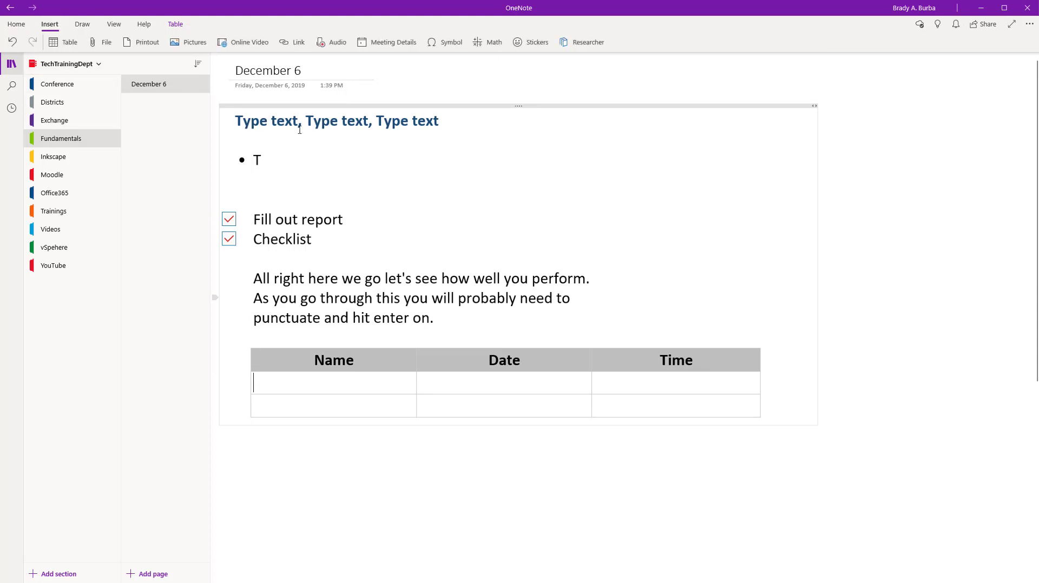
right_click(357, 381)
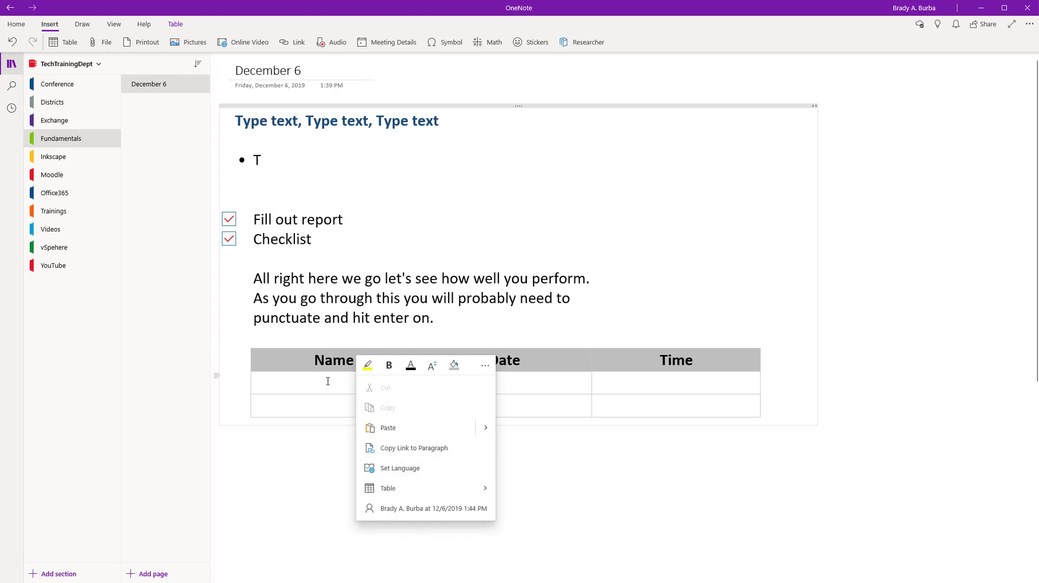
left_click(288, 385)
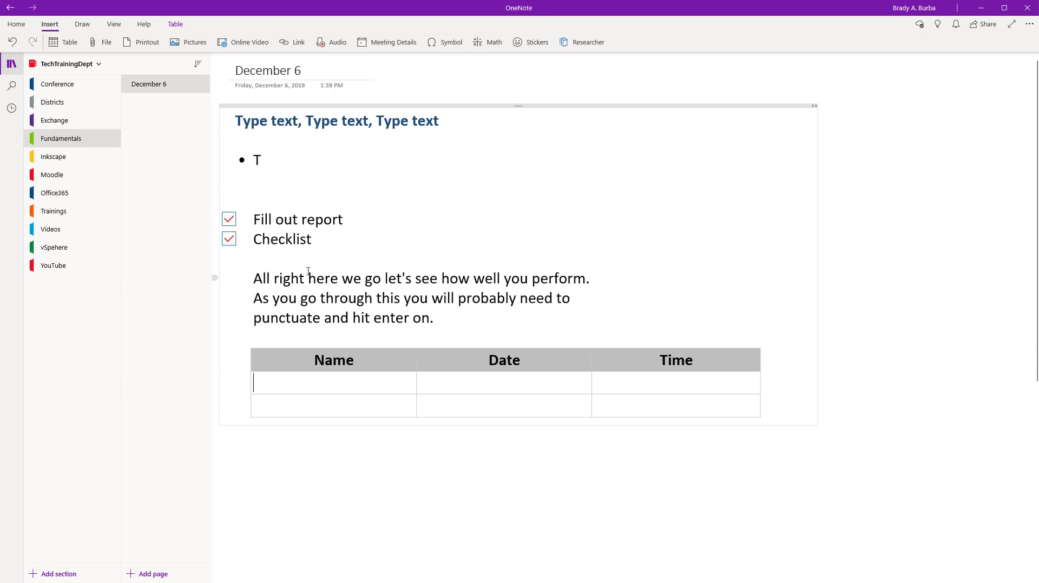
left_click(774, 391)
left_click(446, 319)
key("Return")
key("Return")
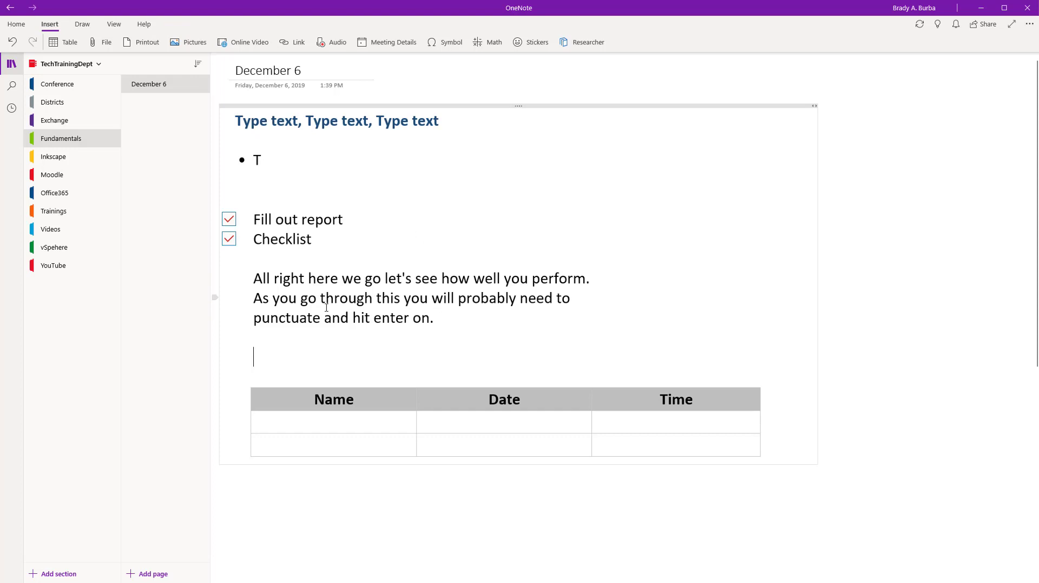
- Delete the bulleted "T" and the blank lines between the page's blue heading and the "Fill out report" checklist item
left_click(282, 159)
key("BackSpace")
key("BackSpace")
key("BackSpace")
key("BackSpace")
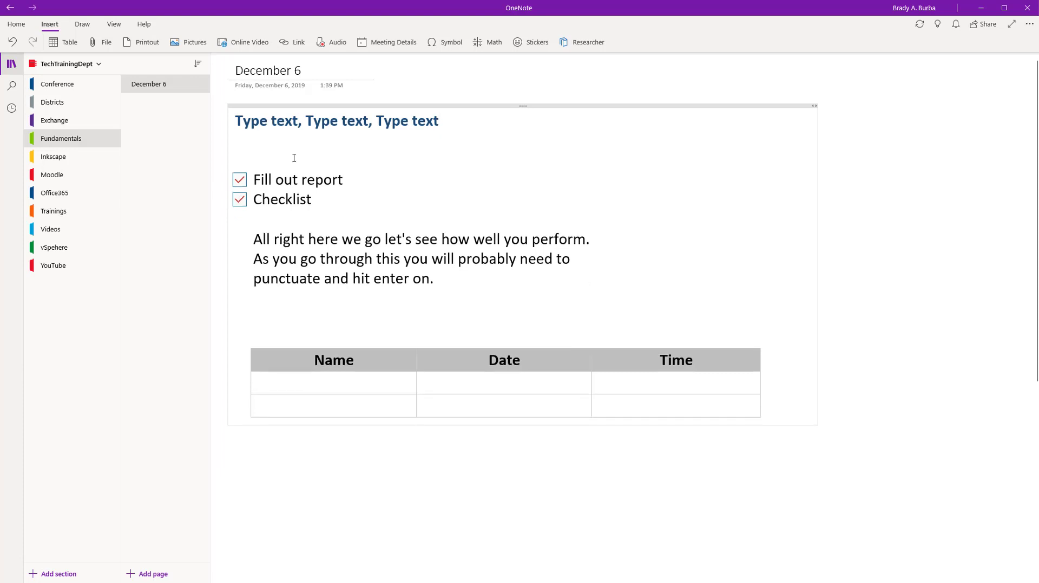
left_click(294, 158)
key("BackSpace")
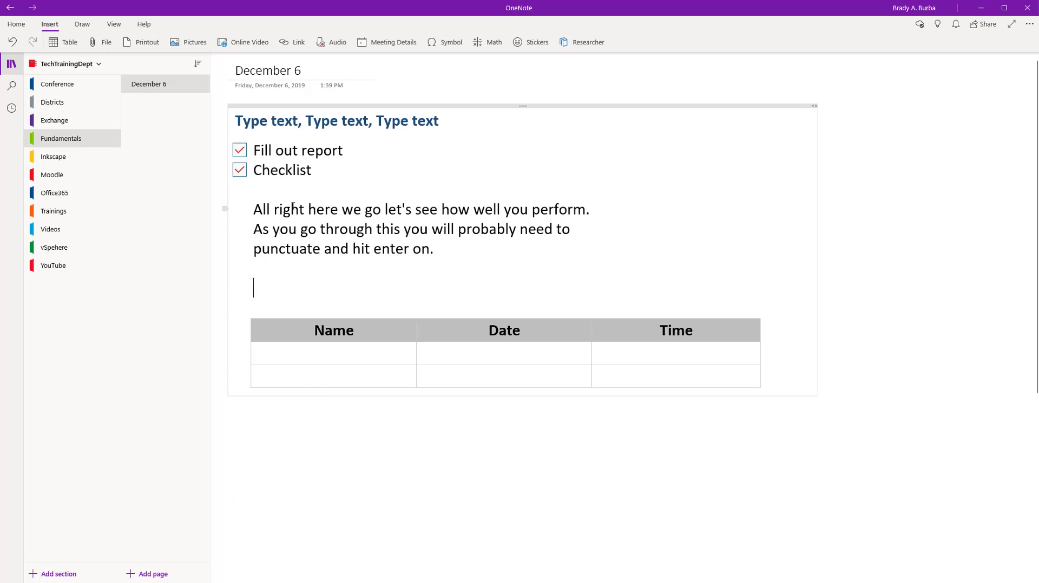
- Insert the picture _VideoStampThanks20190822.jpg from the Images folder between the dictated paragraph and the table
left_click(205, 45)
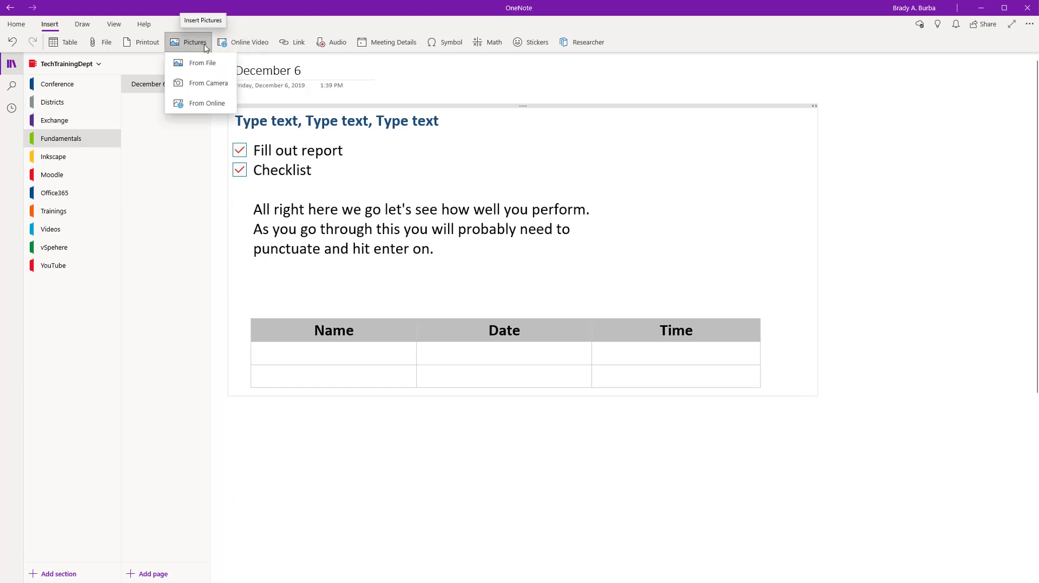
left_click(189, 63)
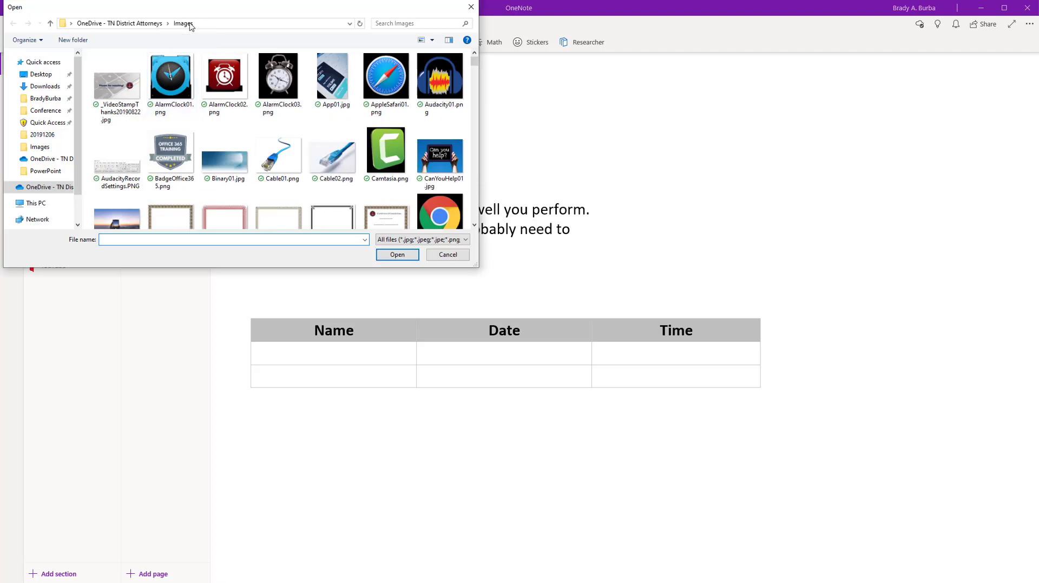
left_click(106, 94)
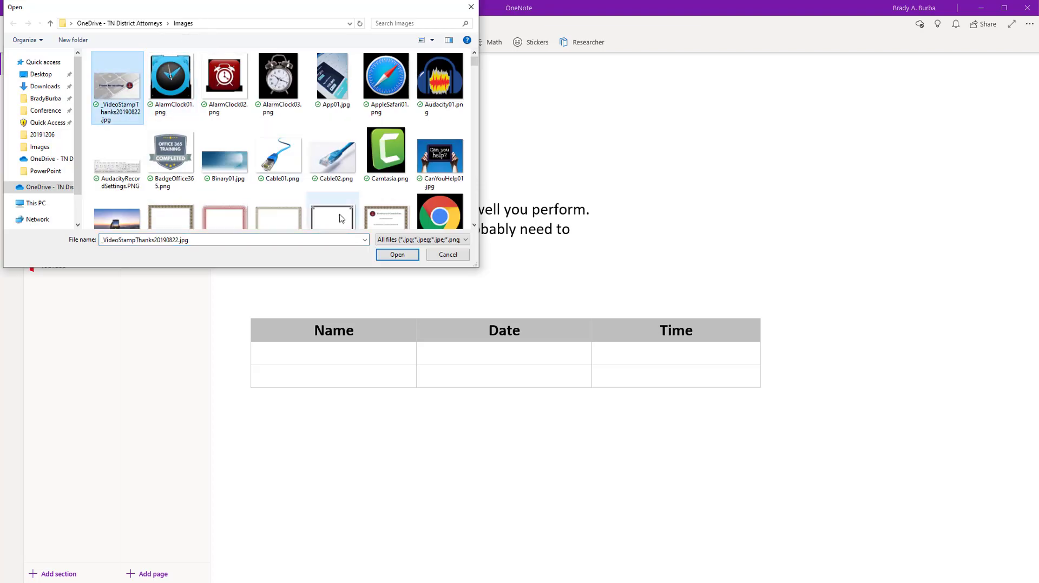
left_click(396, 254)
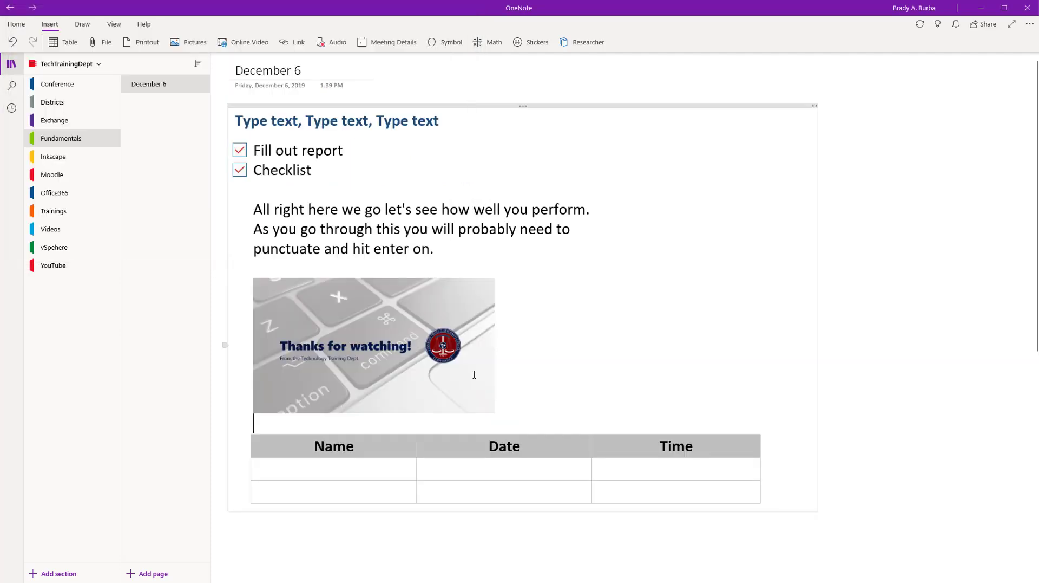
- Enlarge the inserted picture to the table's width and place the cursor at the end of the dictated paragraph
scroll(466, 363, "down", 3)
scroll(467, 363, "up", 3)
left_click(450, 345)
scroll(450, 345, "down", 2)
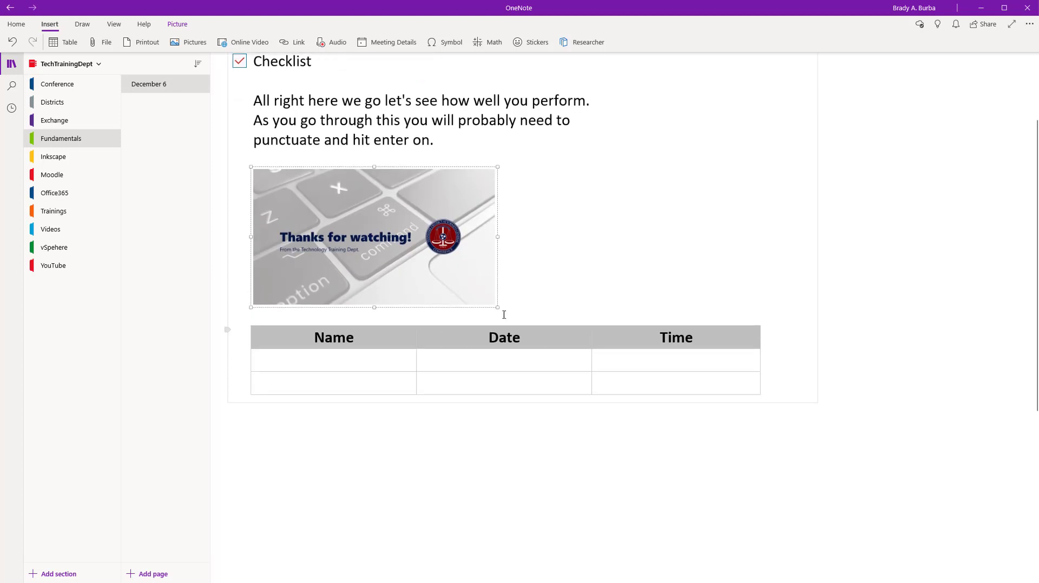
left_click_drag(497, 307, 763, 456)
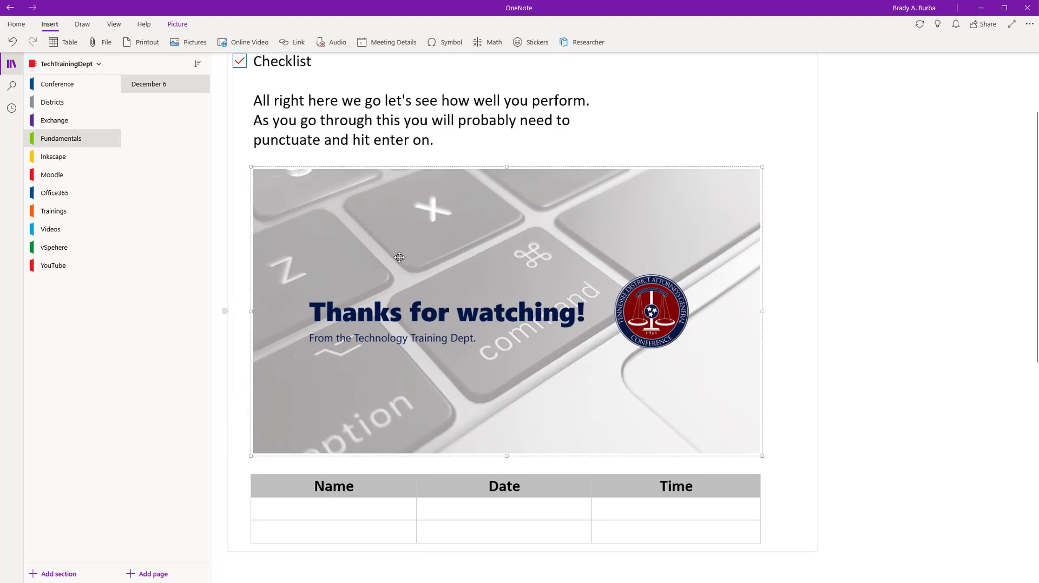
left_click(445, 147)
scroll(534, 241, "up", 2)
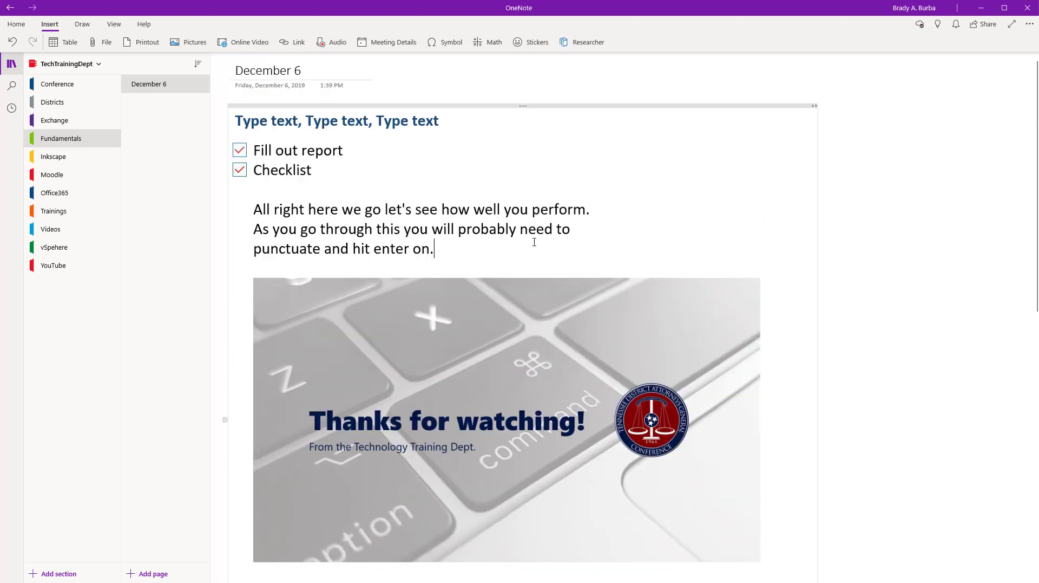
scroll(541, 265, "down", 6)
scroll(541, 264, "up", 5)
scroll(541, 265, "down", 4)
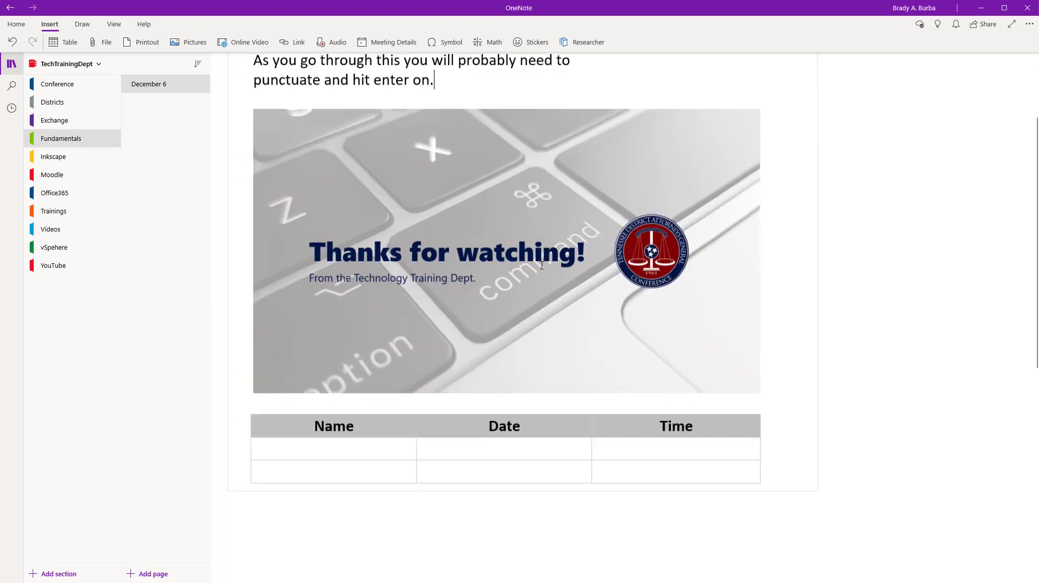
scroll(541, 265, "up", 4)
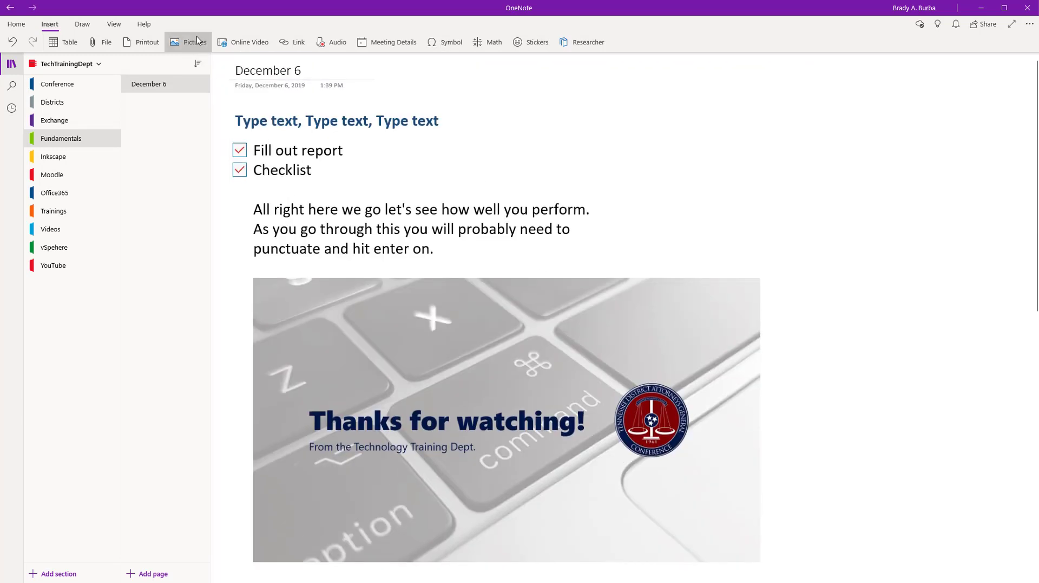
left_click(250, 43)
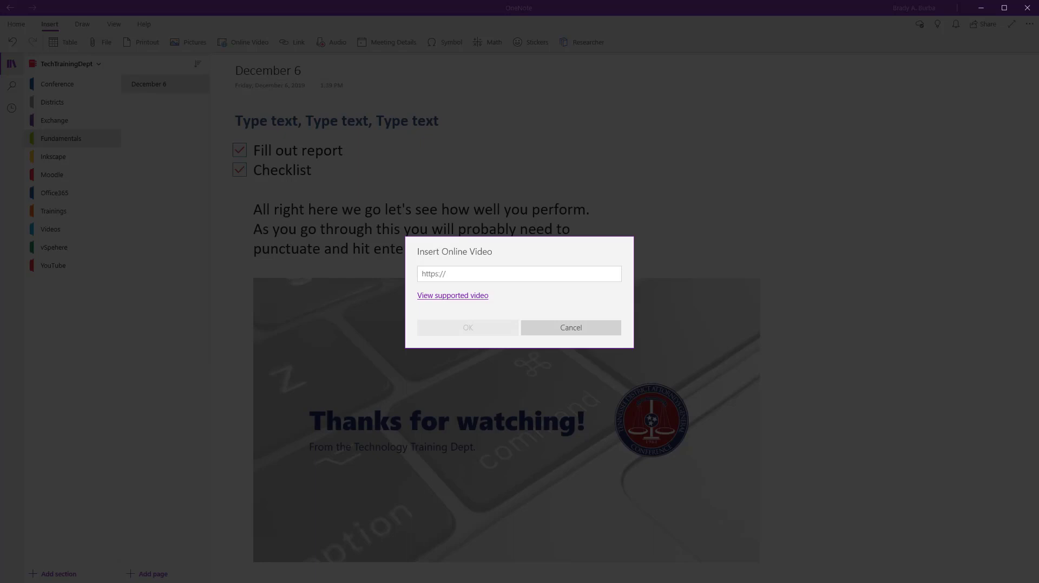
left_click(458, 272)
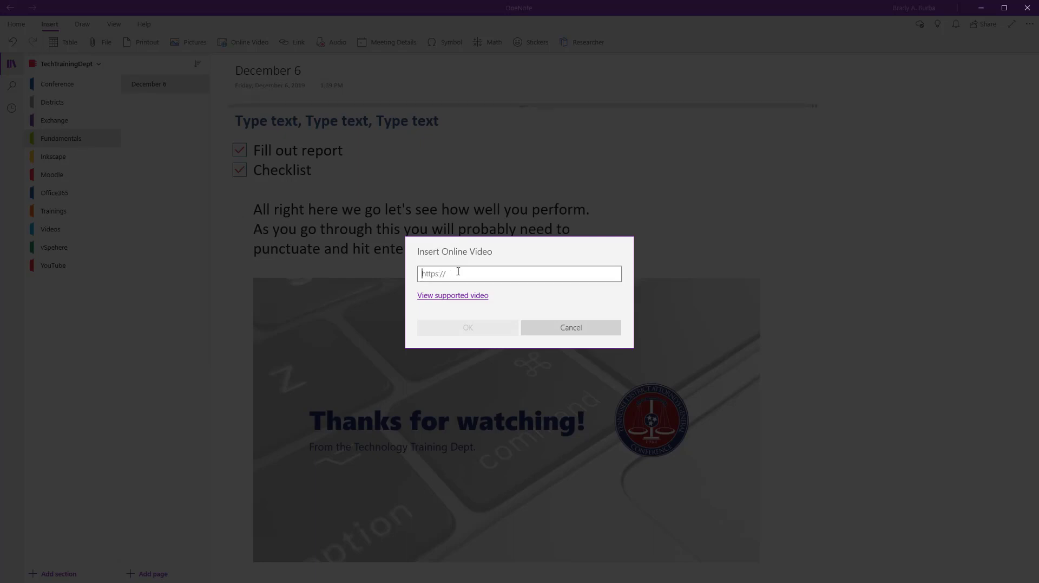
type("https://www.youtube.com/c/TNDAGC")
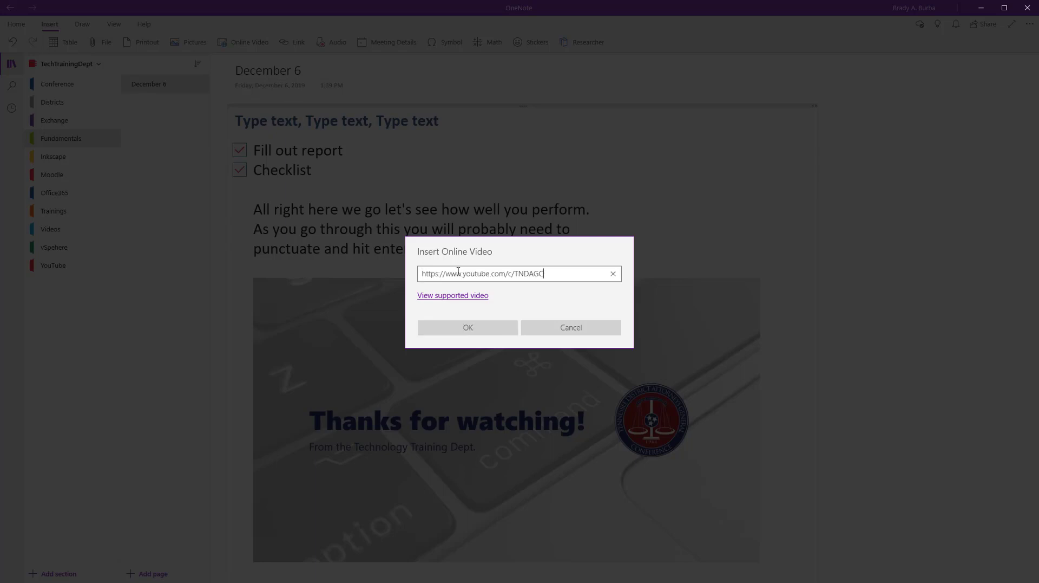
key("Return")
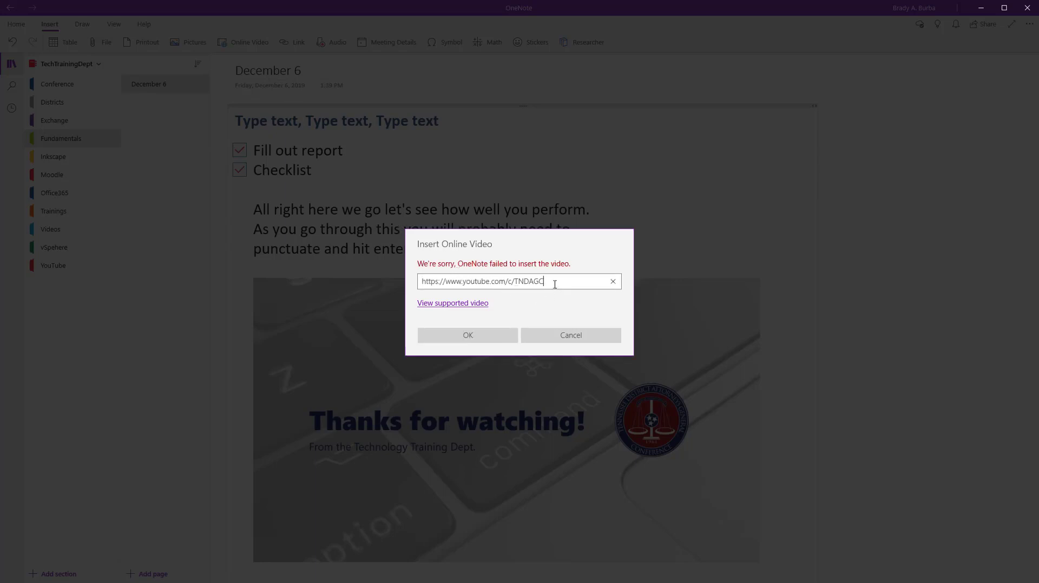
left_click_drag(552, 281, 412, 273)
key("BackSpace")
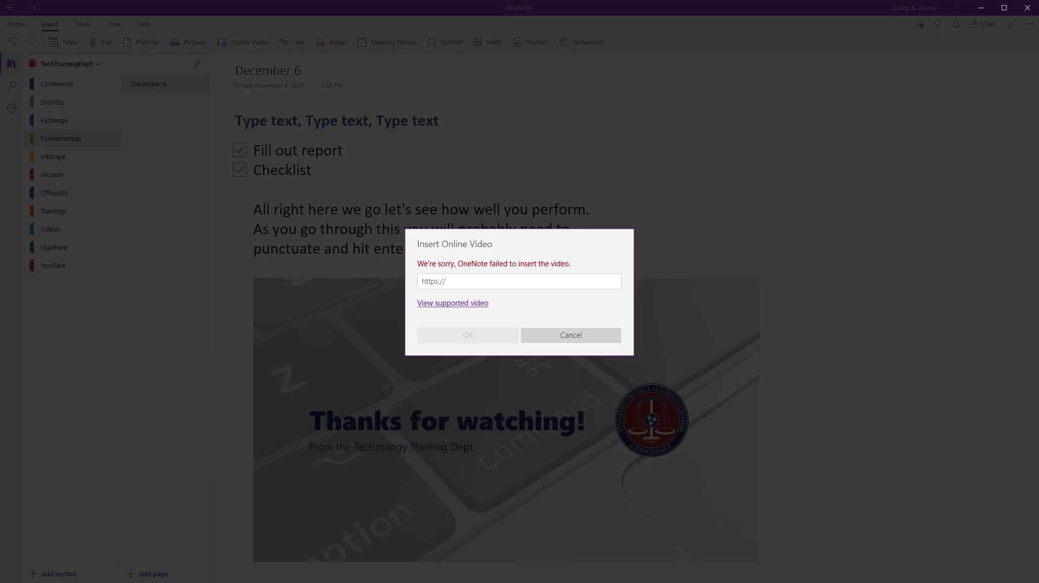
left_click(440, 285)
key("ctrl+v")
key("Return")
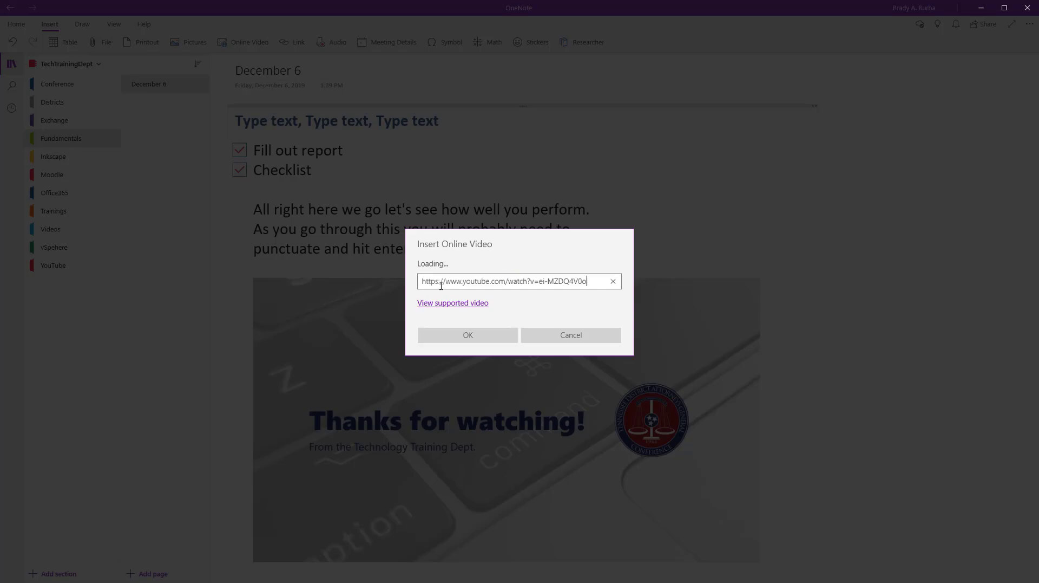
scroll(557, 338, "down", 2)
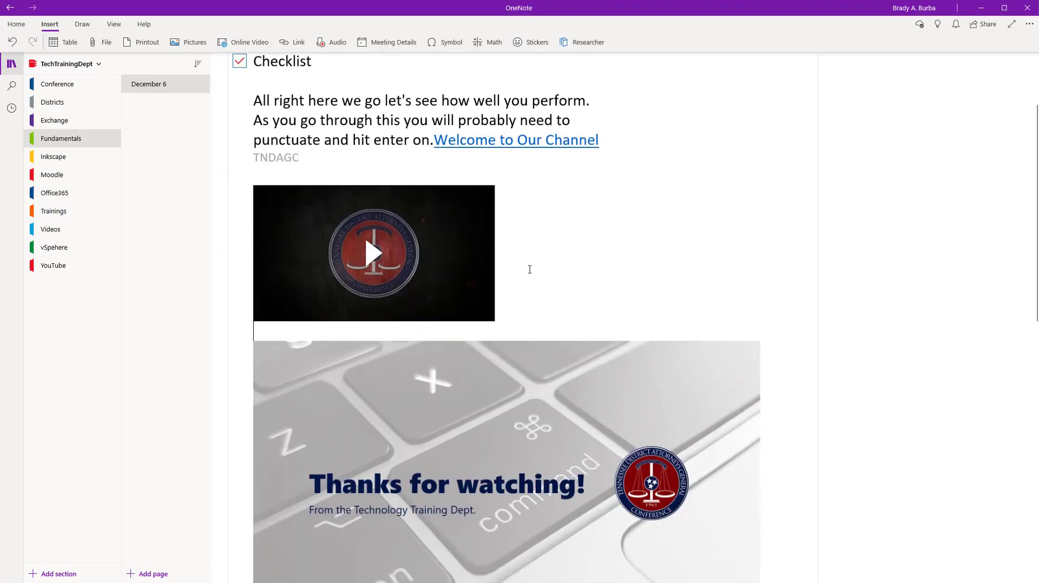
key("Return")
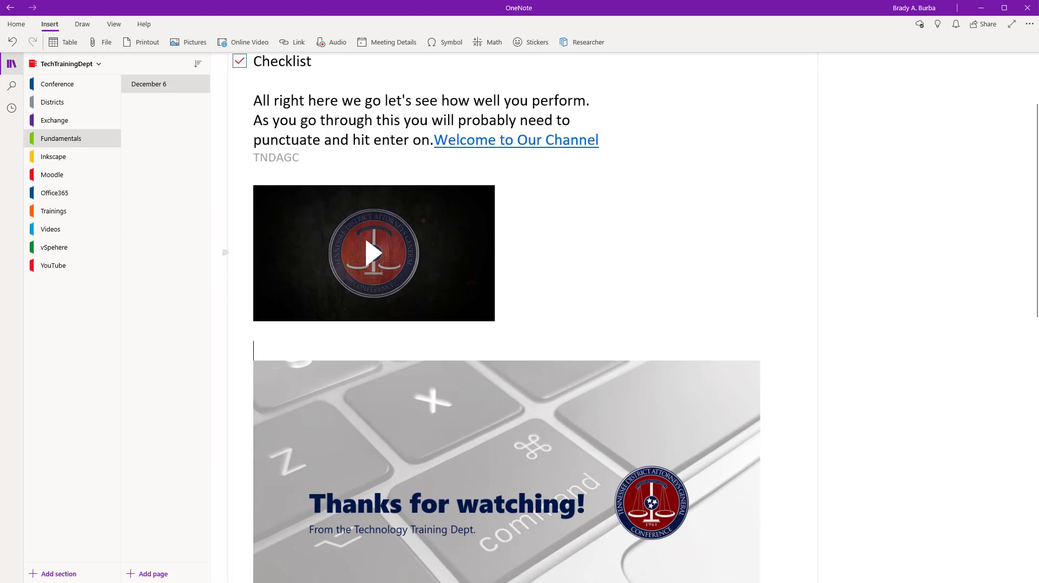
- Play the embedded online video, deny camera access, and pause playback
left_click(373, 252)
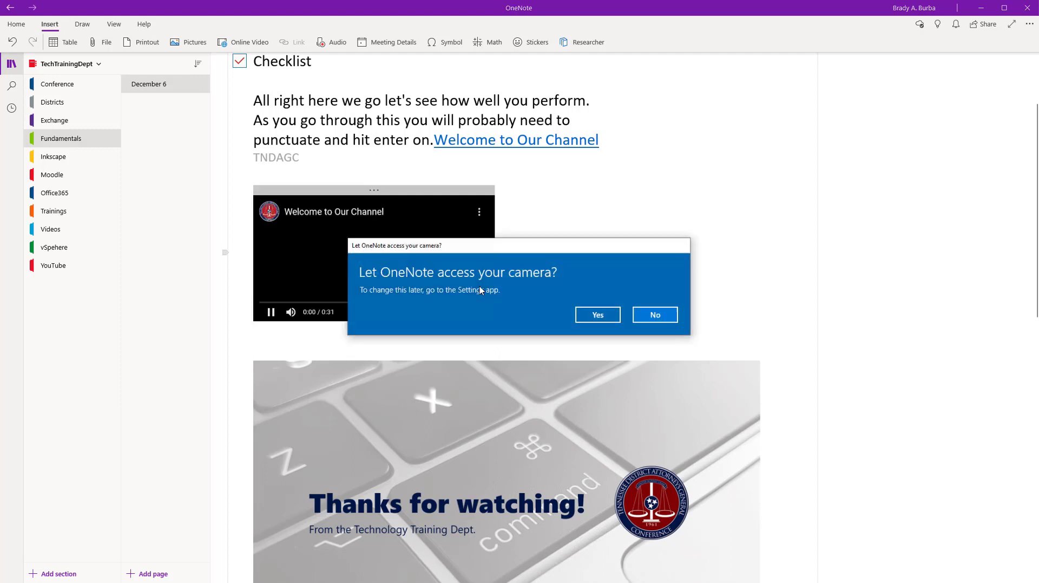
left_click(658, 315)
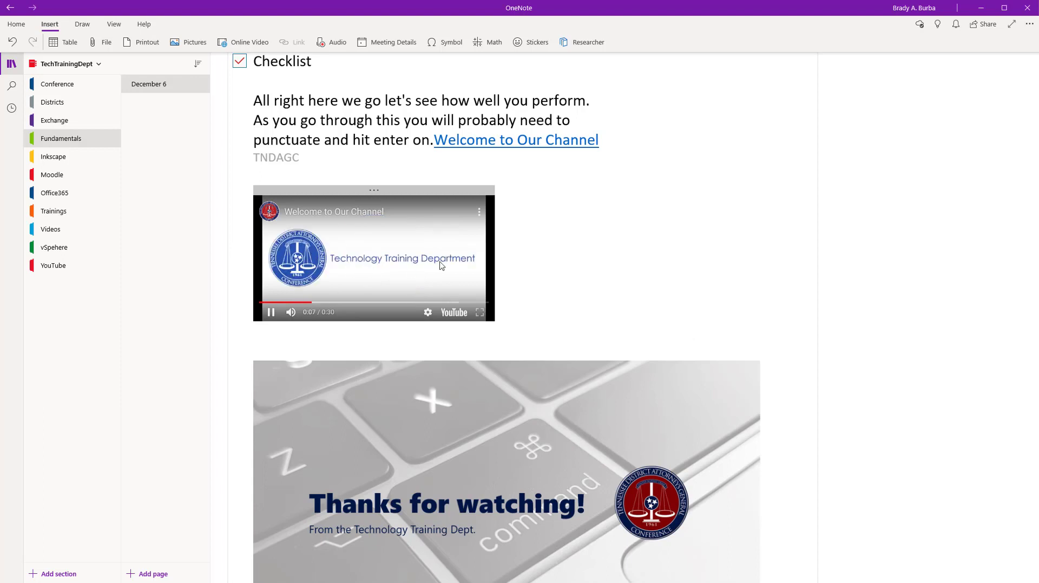
left_click(272, 315)
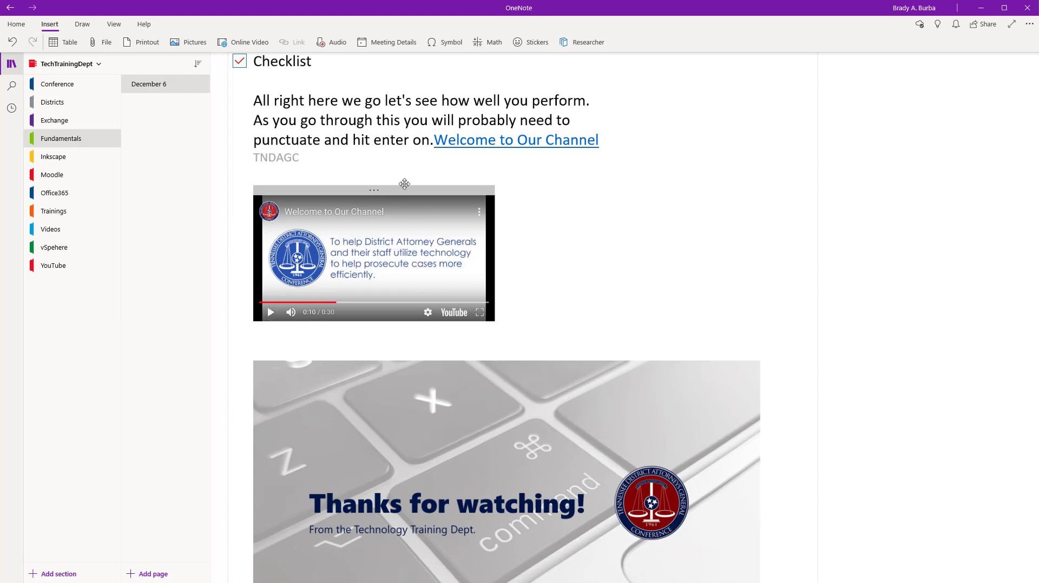
- Move the "Welcome to Our Channel" link off the end of the dictated paragraph, leaving a blank line between them
left_click(255, 173)
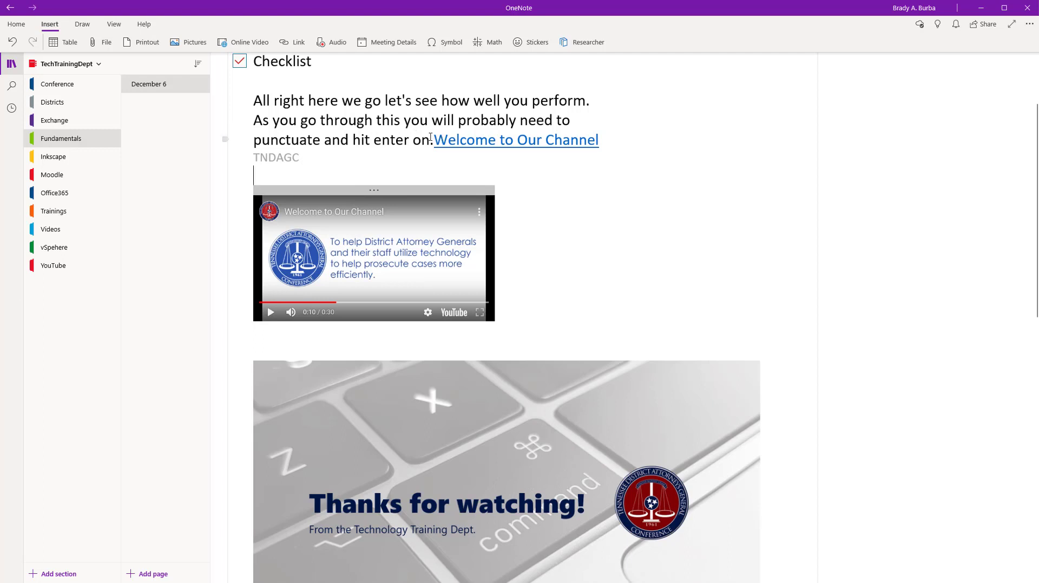
left_click(433, 140)
key("Return")
key("Return")
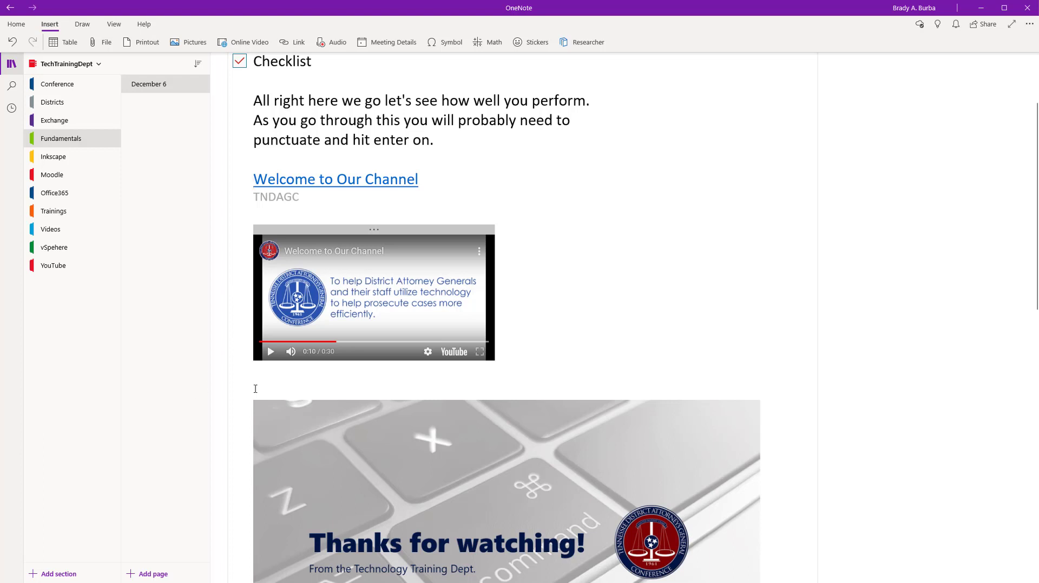
left_click(68, 66)
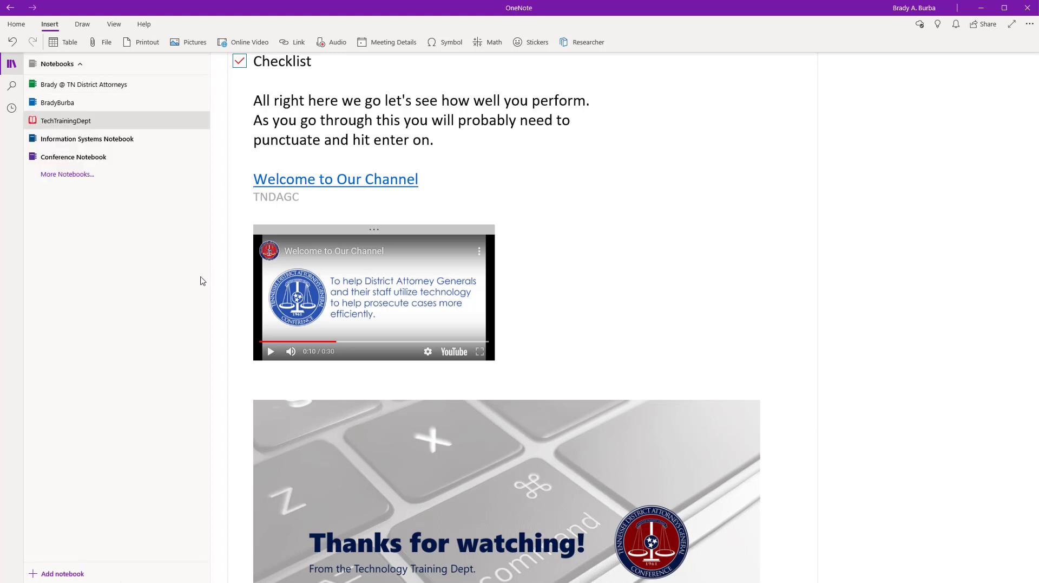
left_click(226, 337)
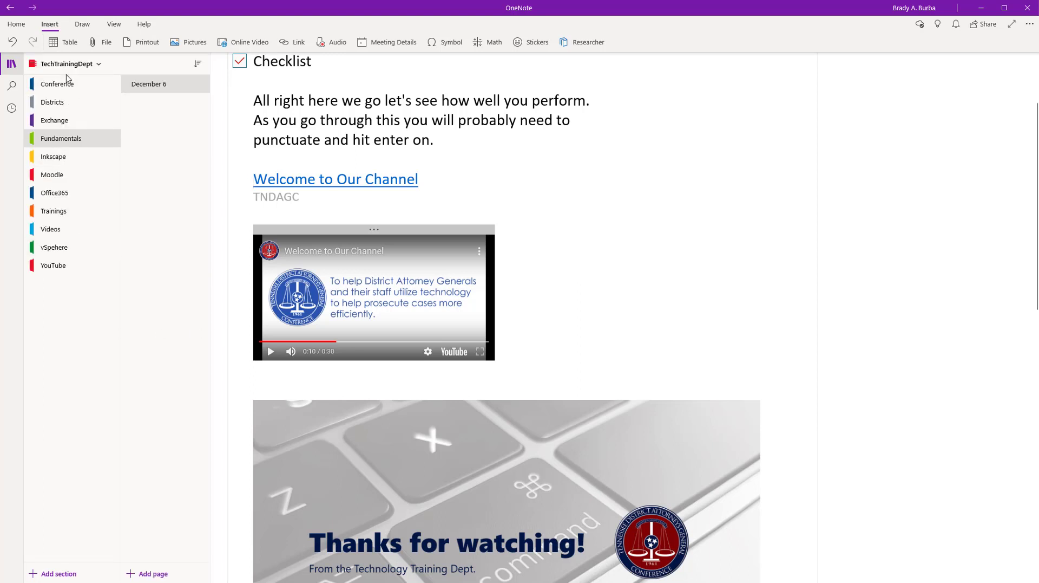
- Restrict the TechTrainingDept notebook's sharing link to specific people with editing off, and apply the link settings
left_click(974, 27)
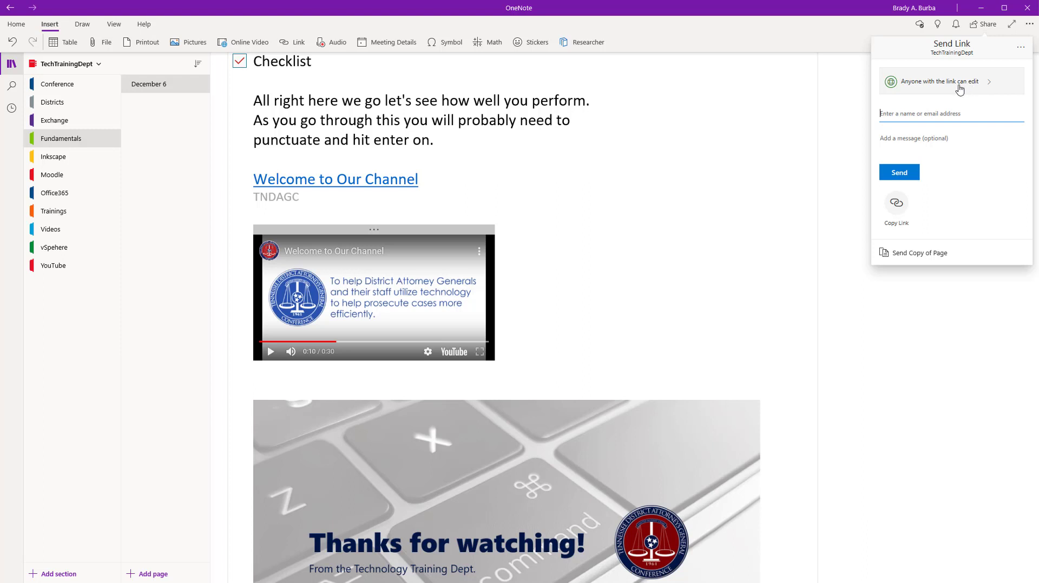
left_click(992, 85)
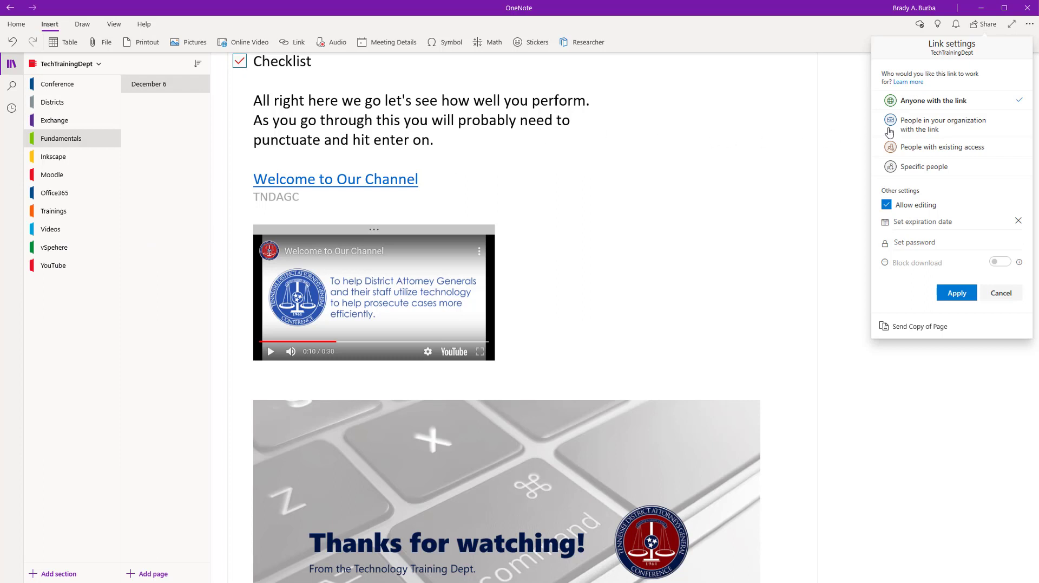
left_click(961, 128)
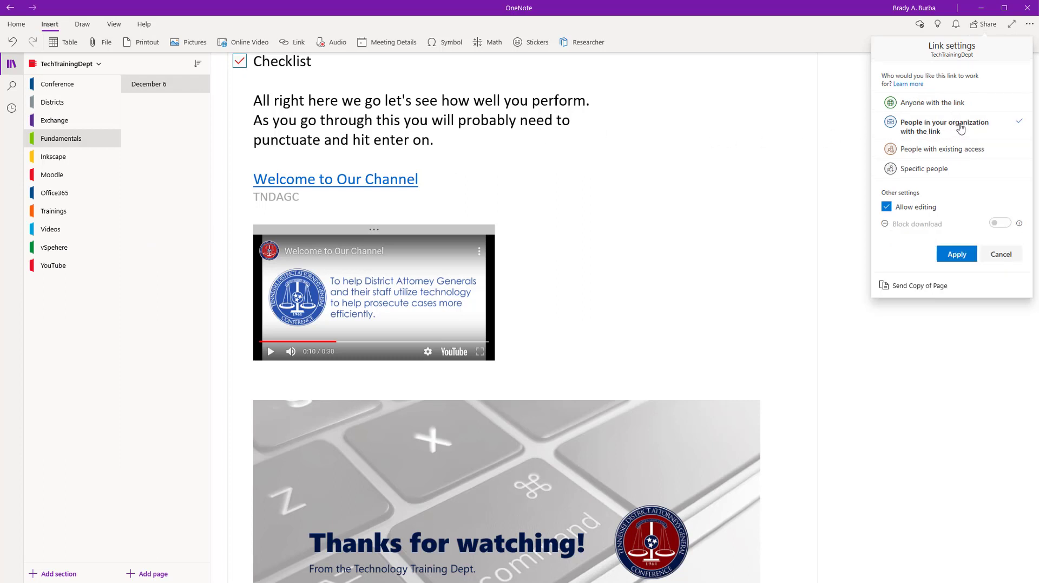
left_click(941, 171)
left_click(886, 207)
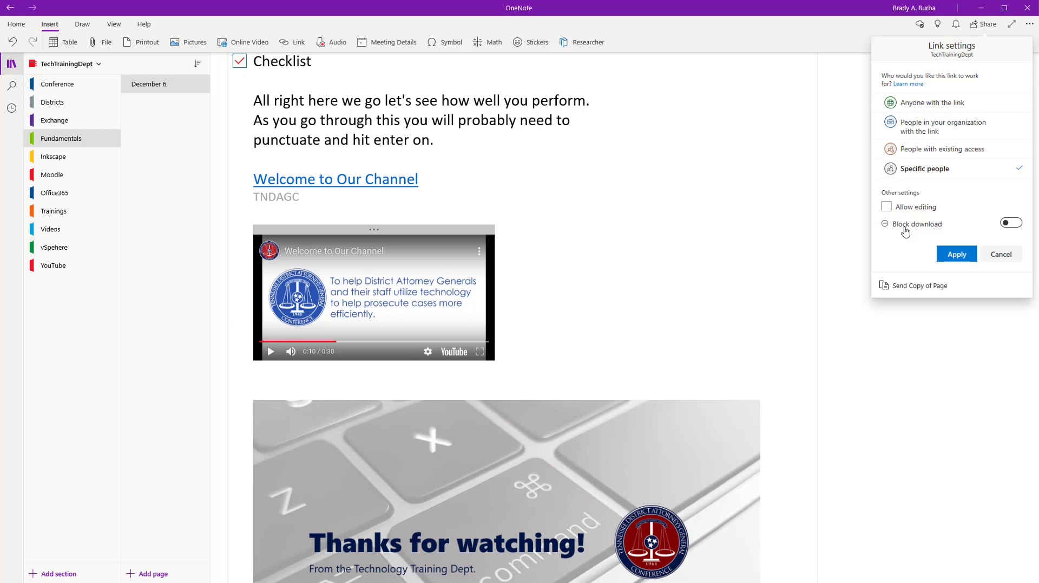
left_click(1021, 228)
left_click(1008, 227)
left_click(894, 207)
left_click(957, 254)
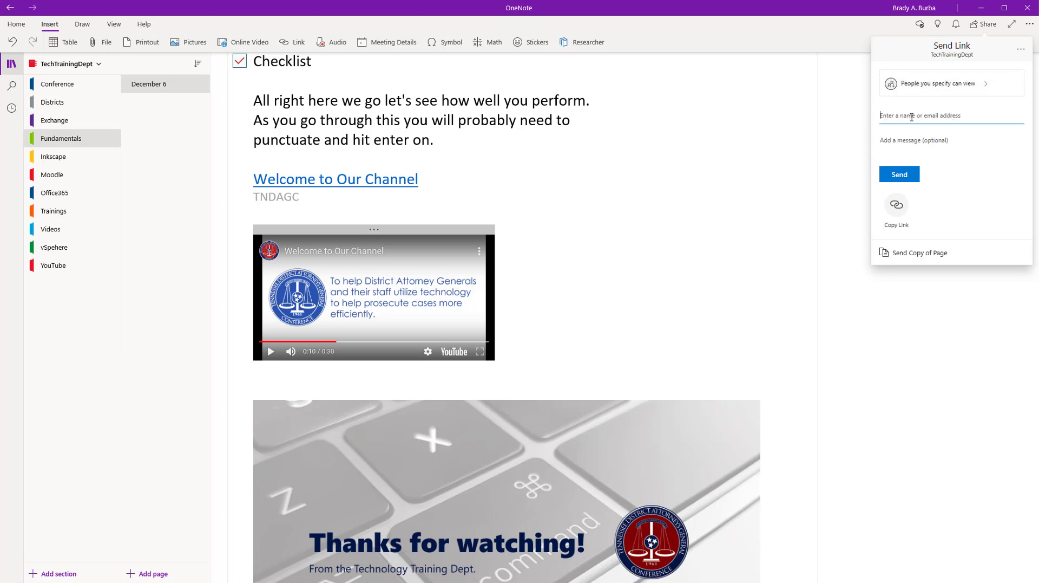
- Look up a recipient by first name for the sharing link, erase the entry, and close sharing without sending
type("ken")
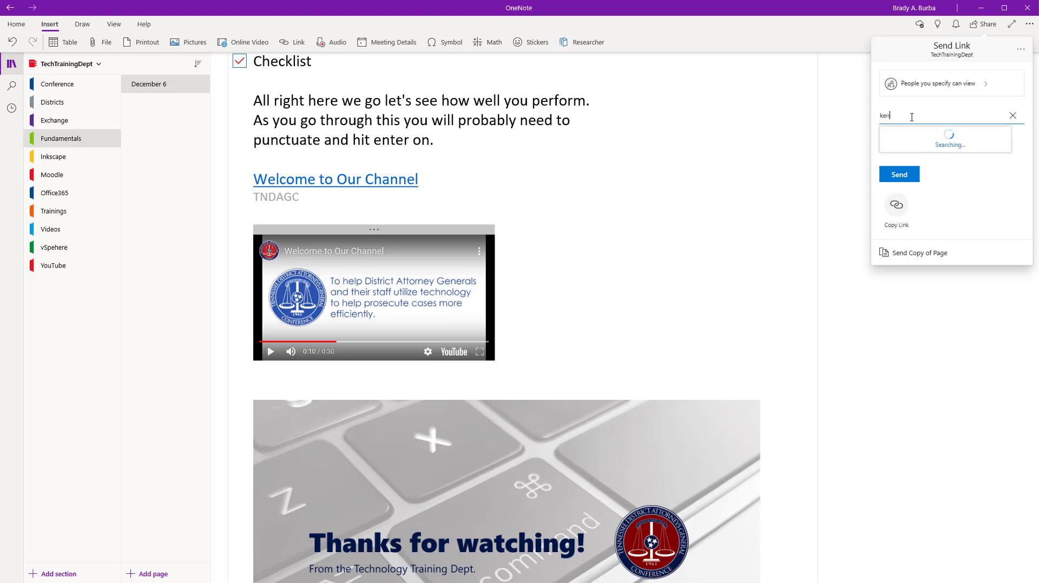
type("dra")
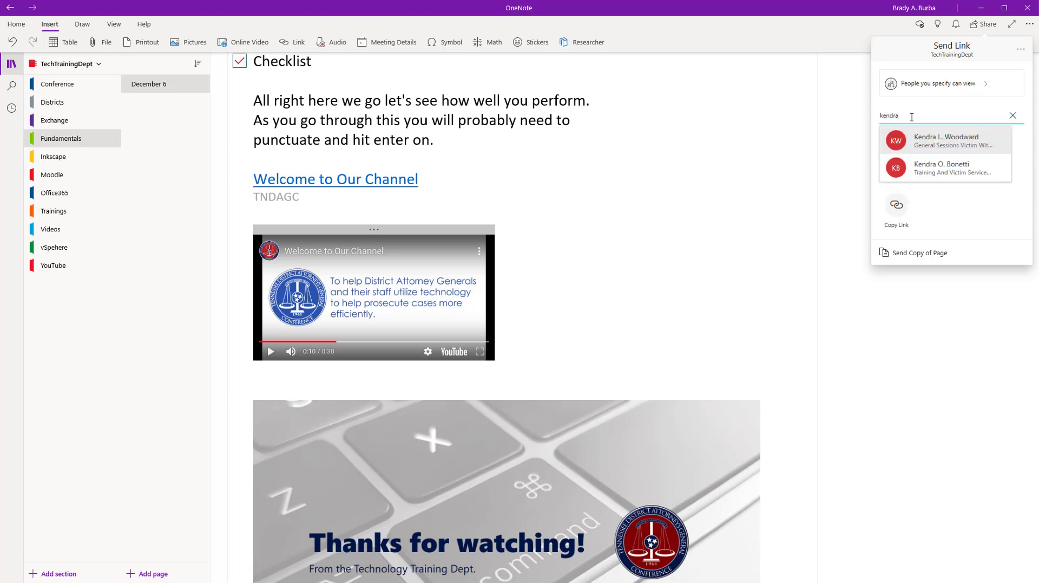
left_click(919, 145)
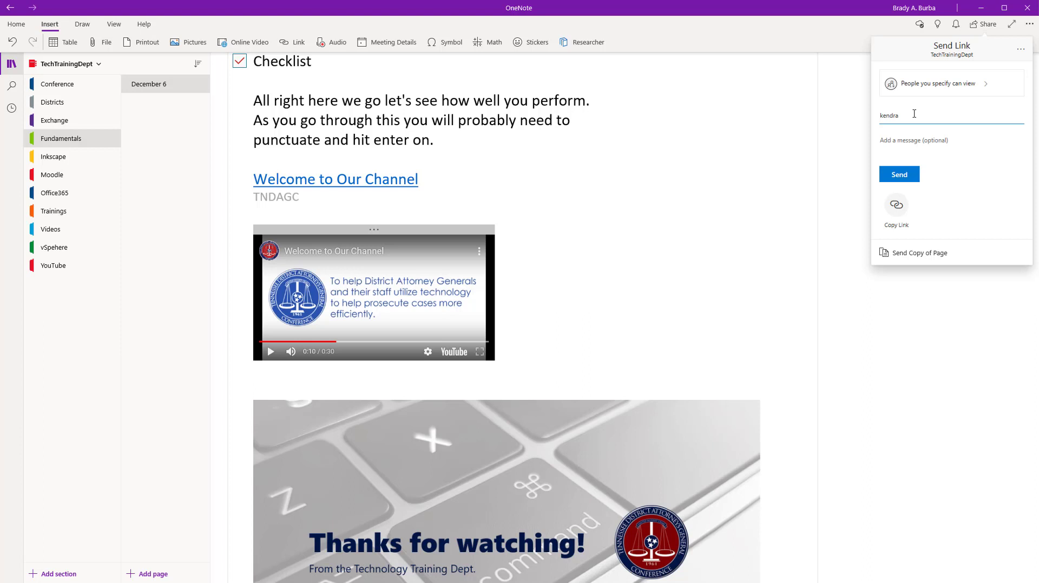
key("BackSpace")
key("BackSpace")
key("BackSpace")
key("BackSpace")
key("BackSpace")
key("BackSpace")
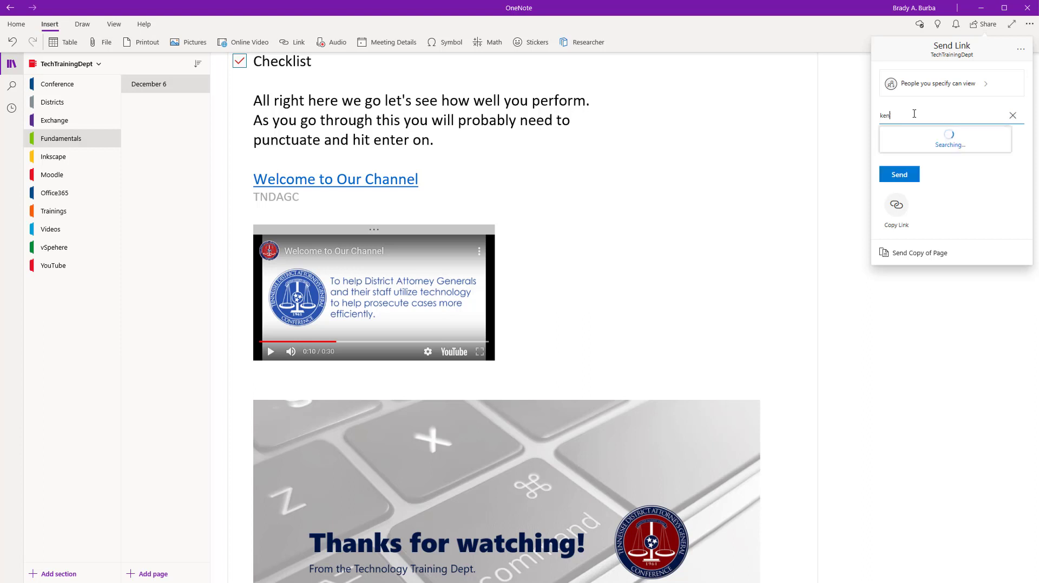
left_click(832, 39)
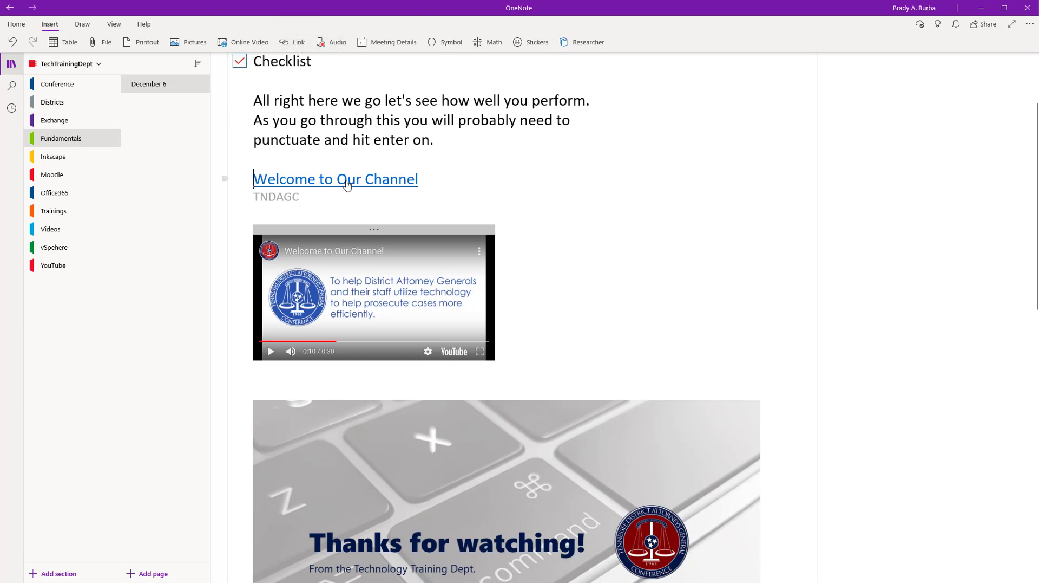
- Add two blank lines below the dictated paragraph and record about 5 seconds of audio there
left_click(447, 141)
key("Return")
key("Return")
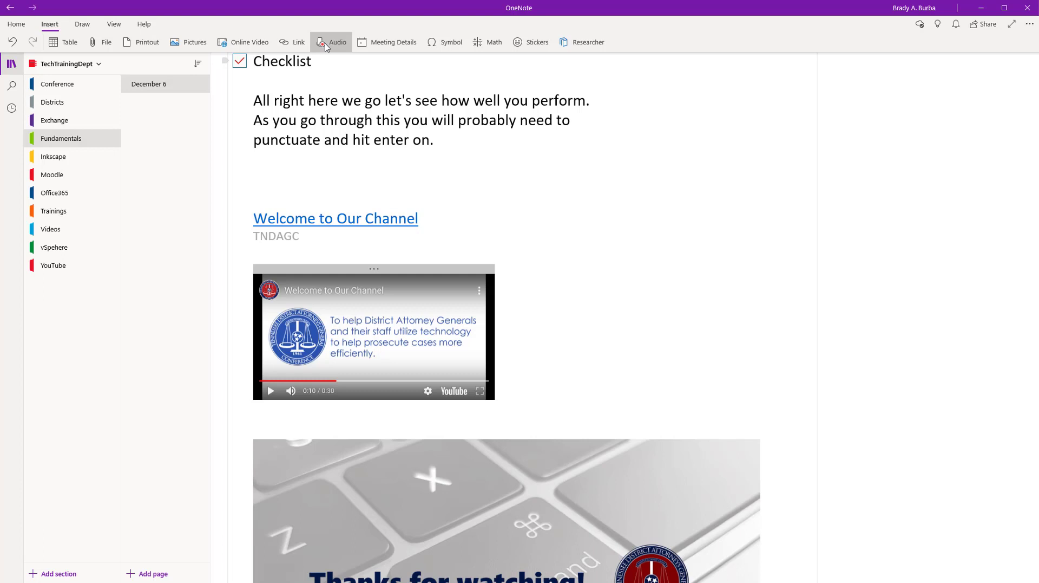
left_click(327, 43)
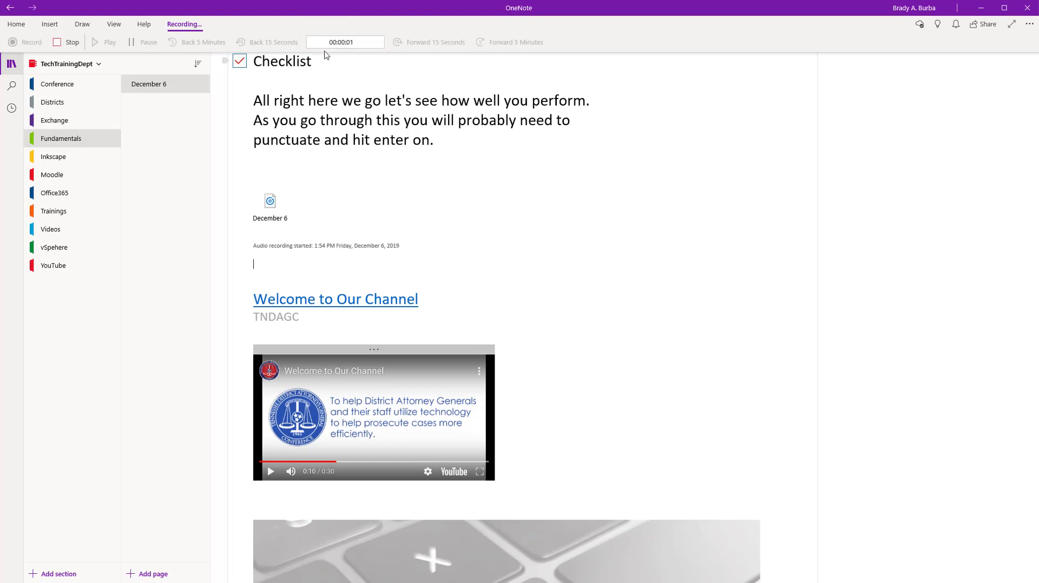
left_click(62, 47)
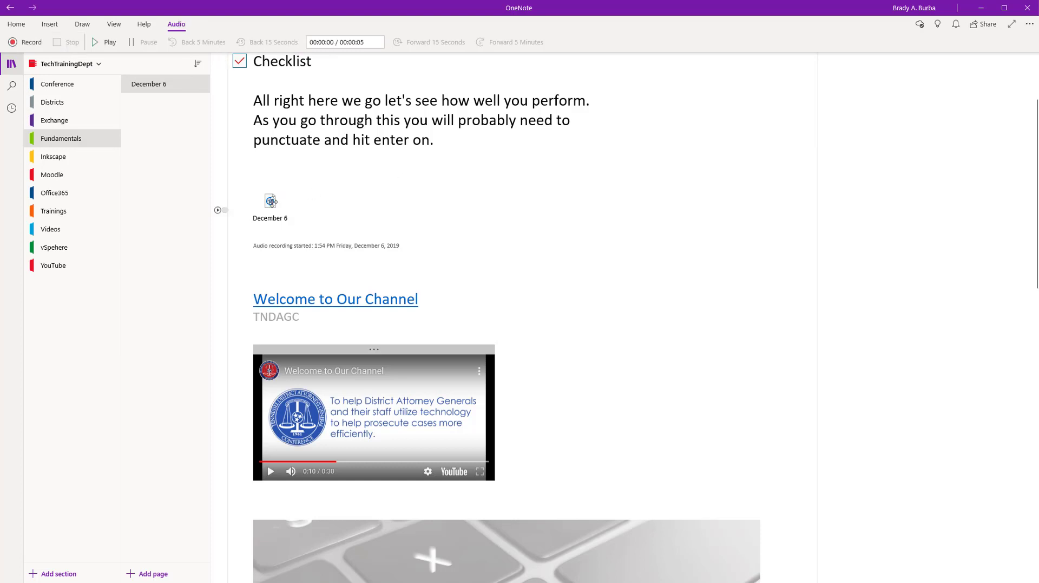
- Play back the audio recording and deselect it
left_click(272, 201)
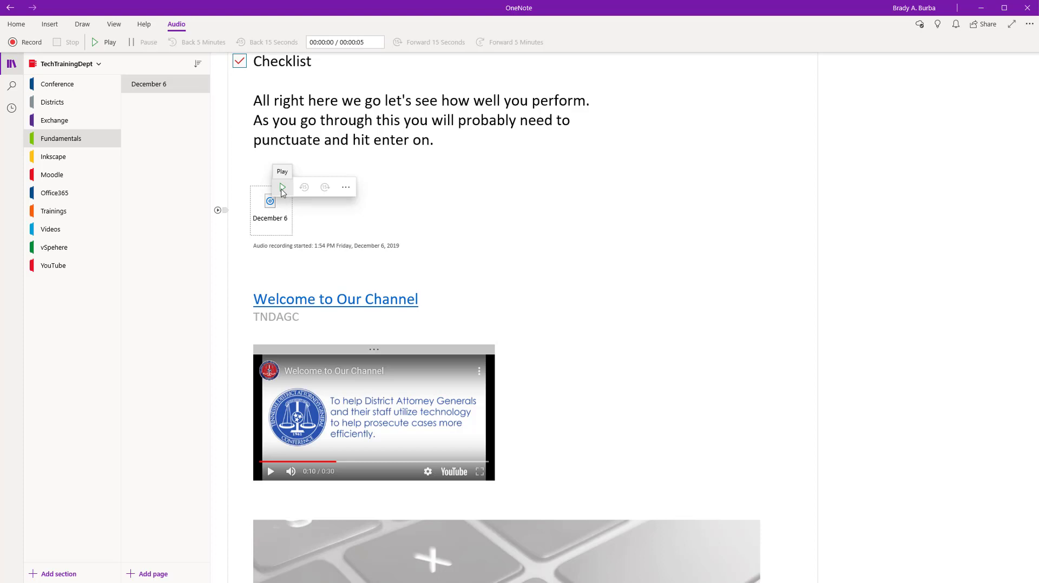
left_click(282, 187)
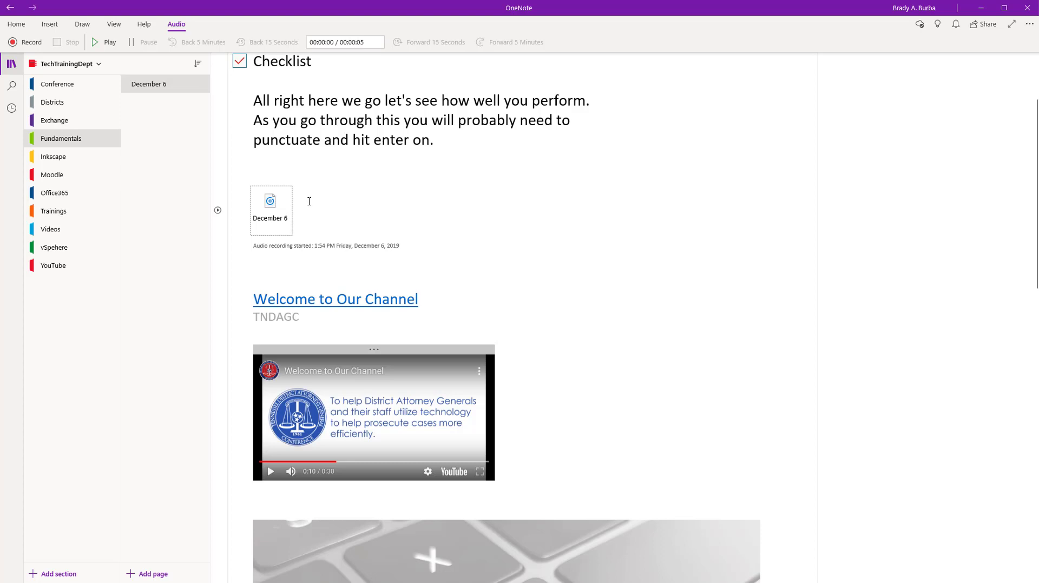
left_click(273, 165)
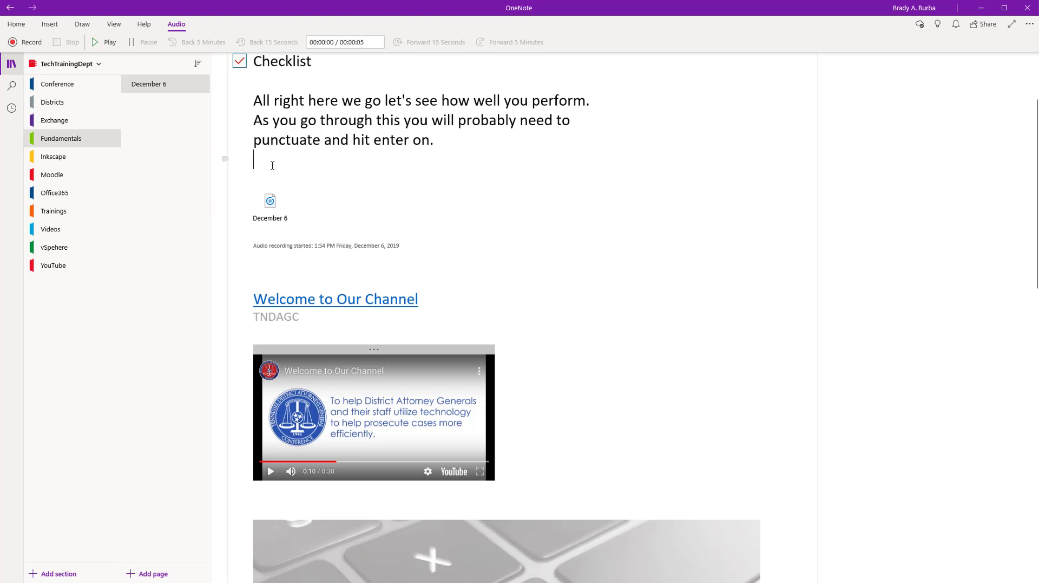
- Examine the audio recording's additional commands, including its File options, and deselect the recording
left_click(270, 201)
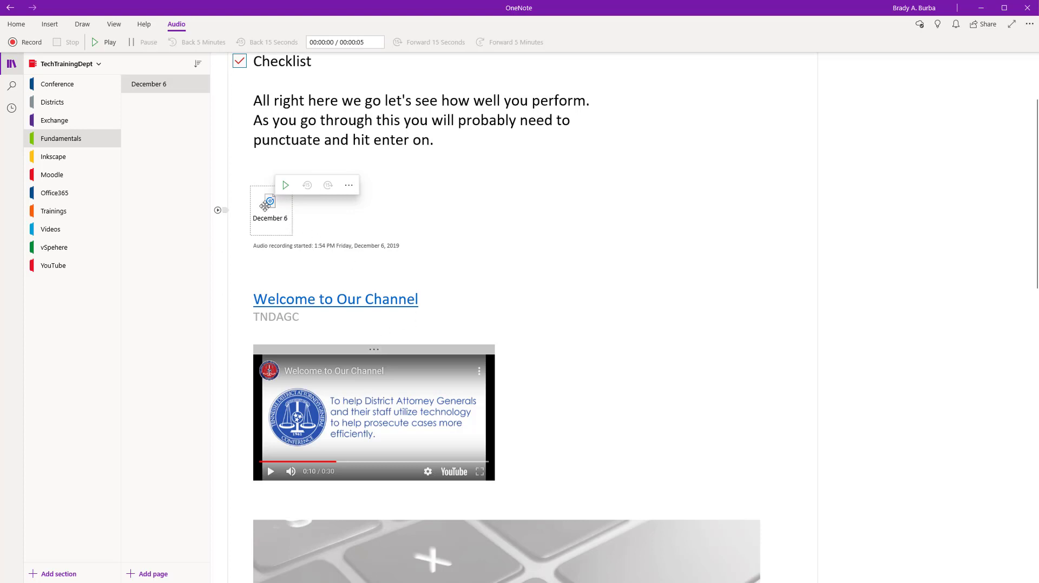
left_click(349, 186)
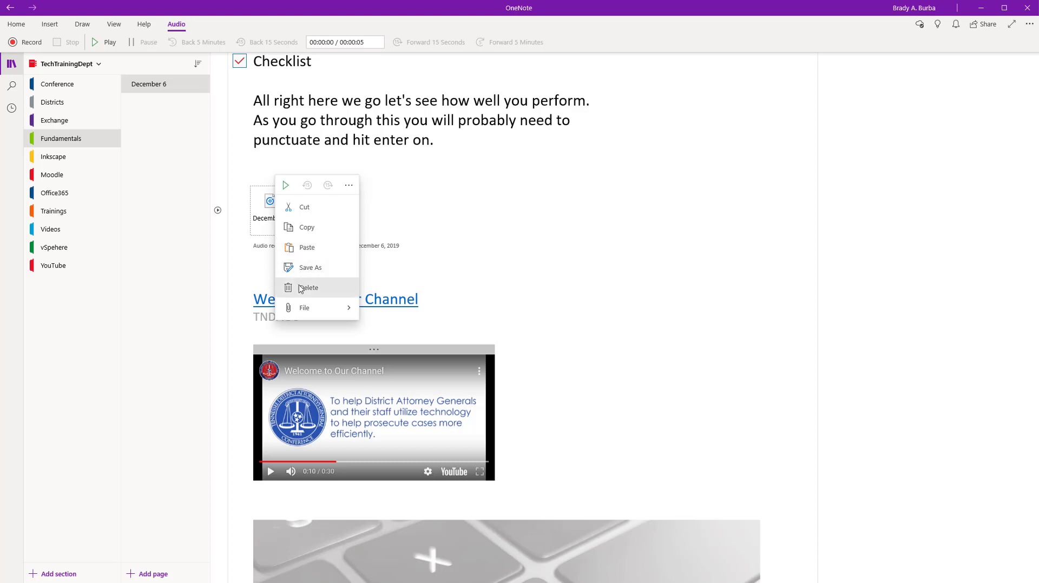
left_click(351, 314)
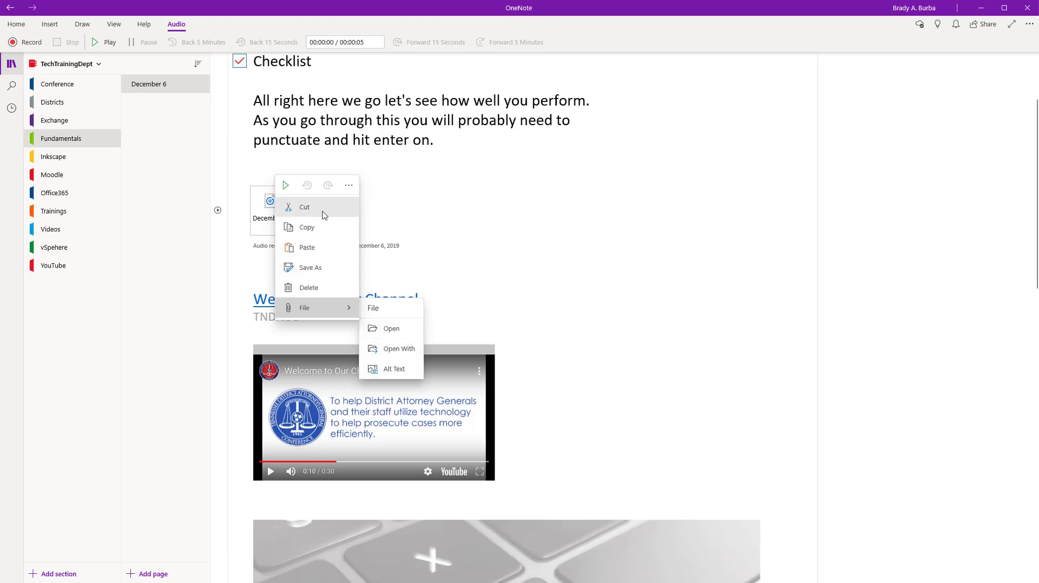
left_click(350, 187)
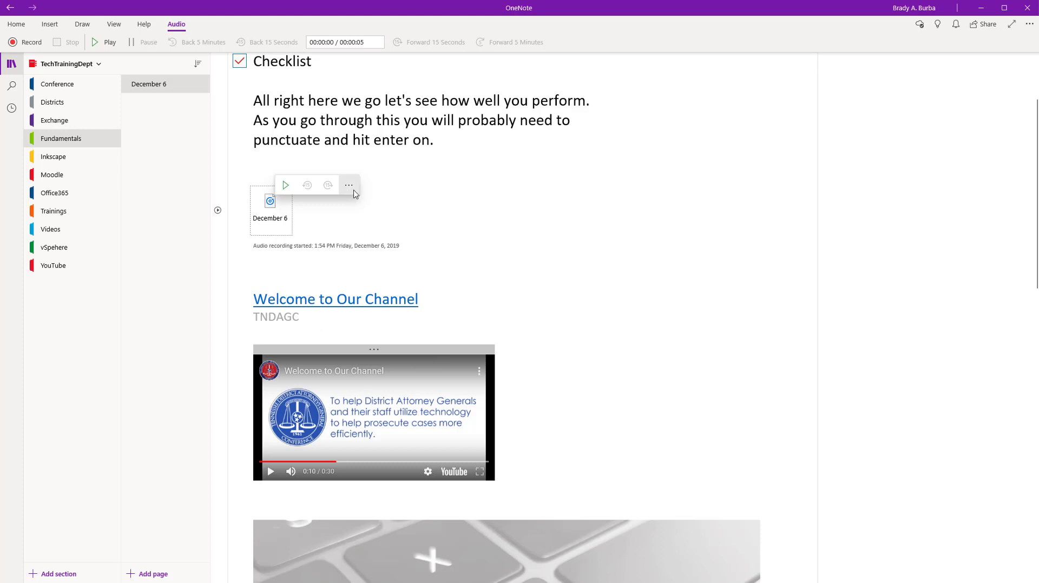
left_click(251, 165)
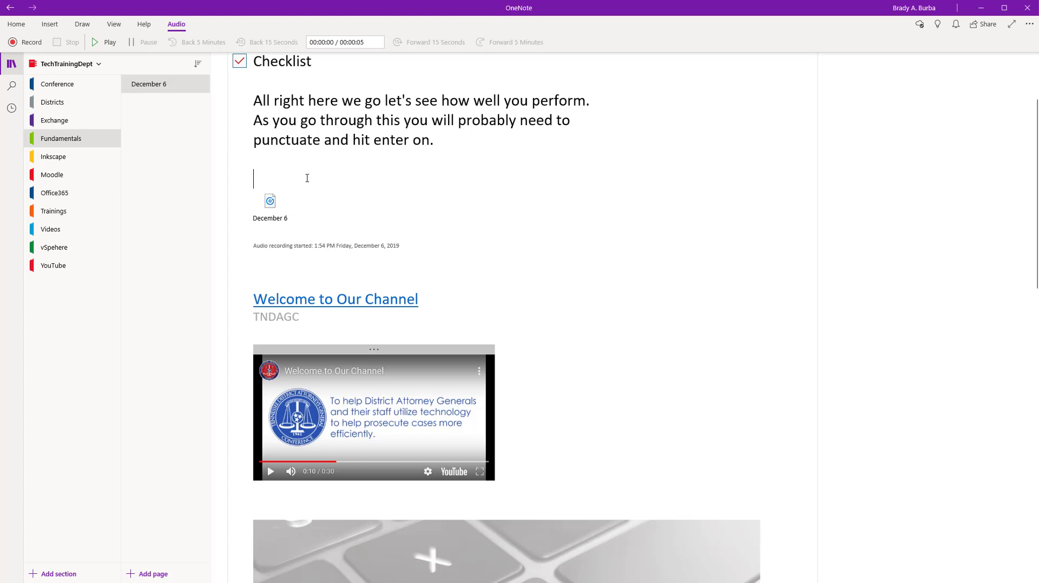
- Add a blank line above the audio recording and insert the meeting details for Computer Fundamental Fridays
left_click(51, 25)
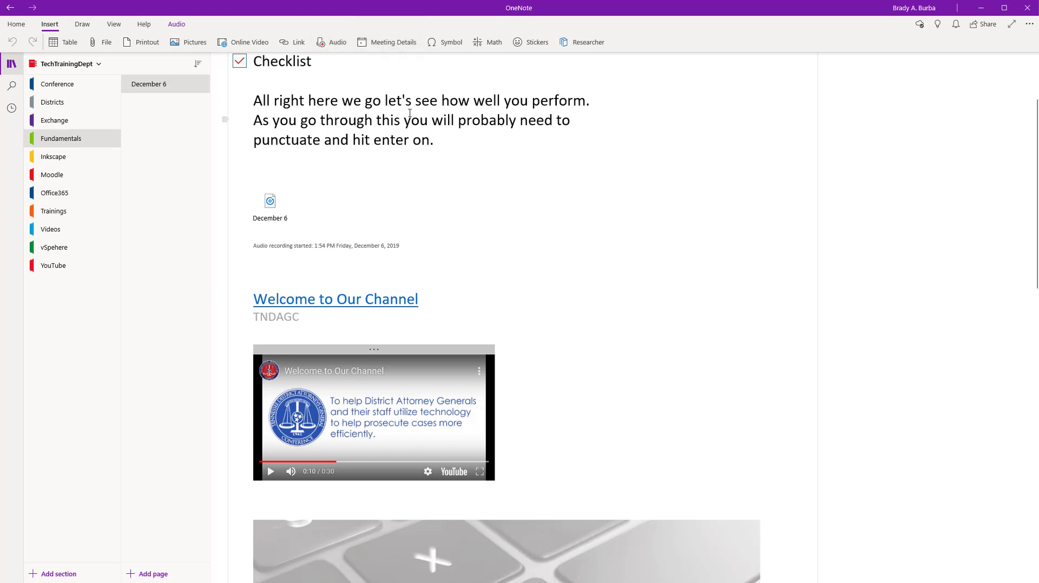
key("Return")
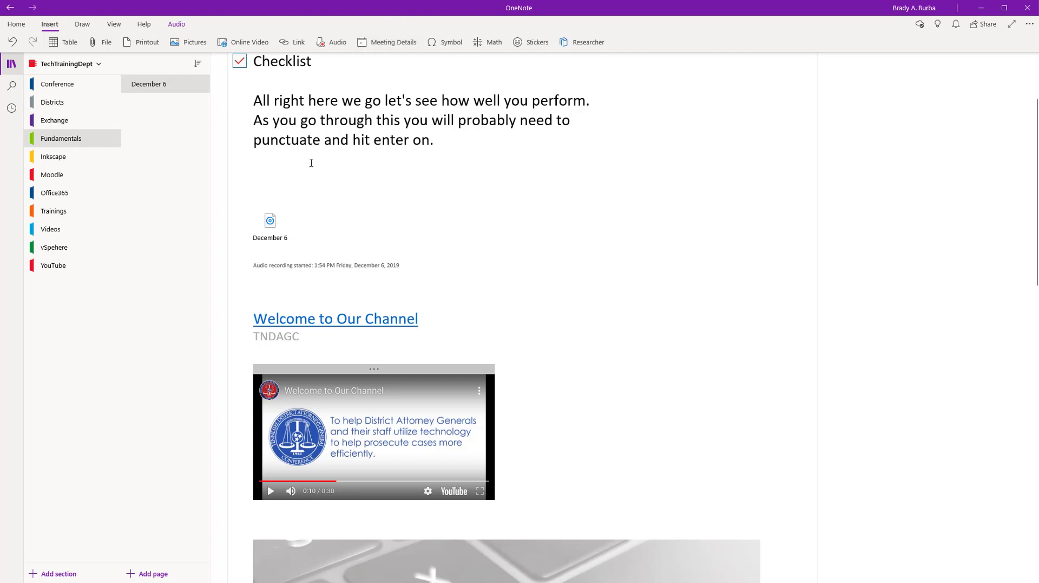
left_click(382, 39)
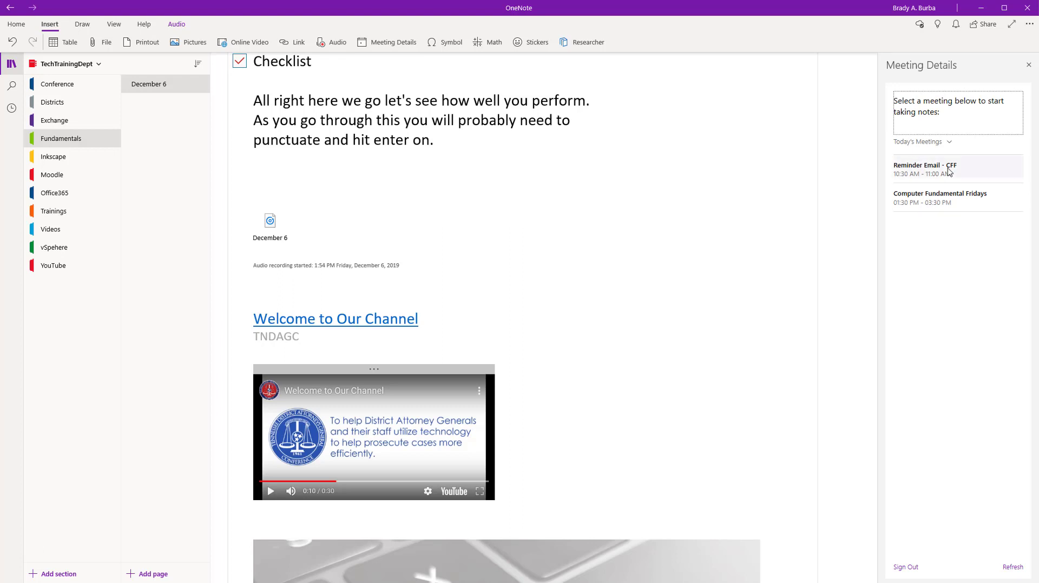
left_click(923, 200)
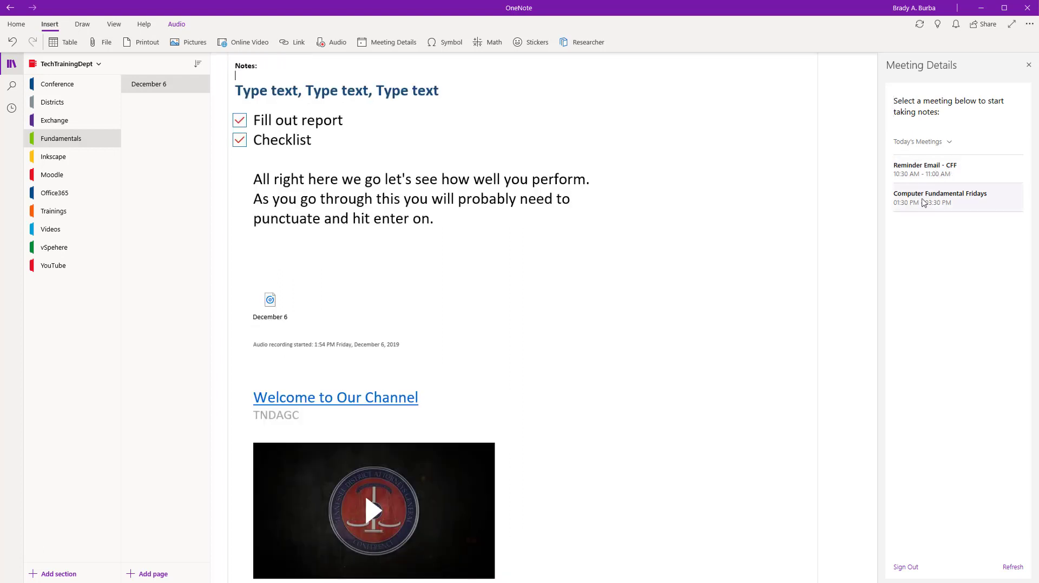
- Add blank lines below the Notes heading and insert the π symbol there
scroll(493, 232, "up", 2)
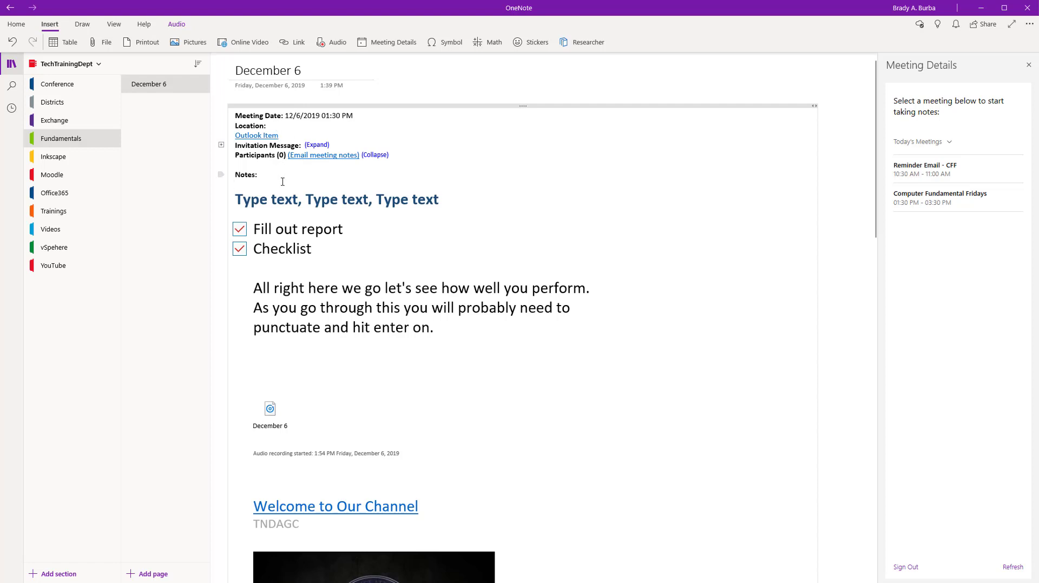
key("Return")
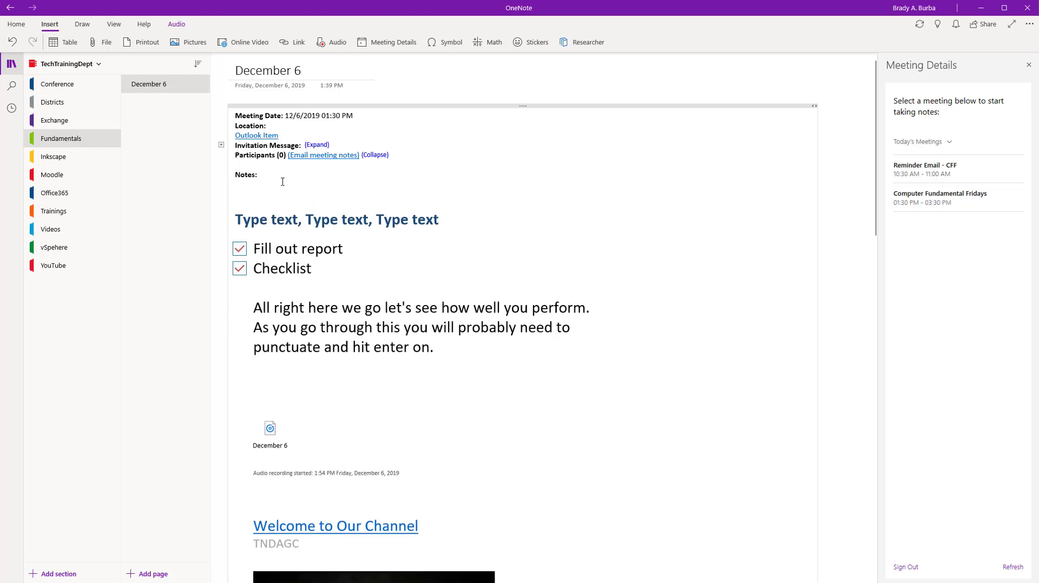
key("Up")
left_click(441, 44)
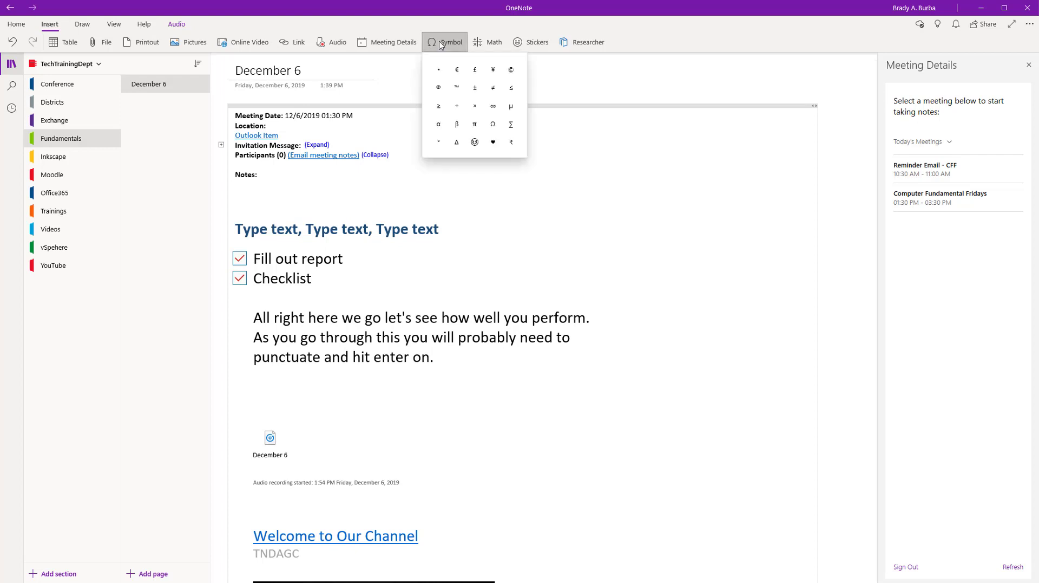
left_click(474, 126)
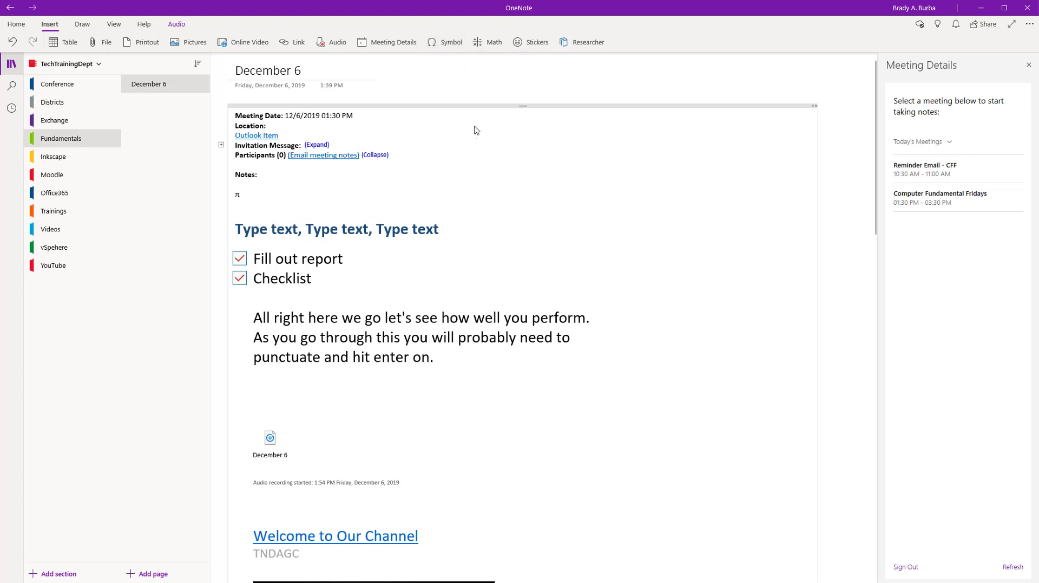
- Insert the Office Drama "I don't like the look of it..." sticker below π with a personal greeting as its caption, and enlarge it
key("Return")
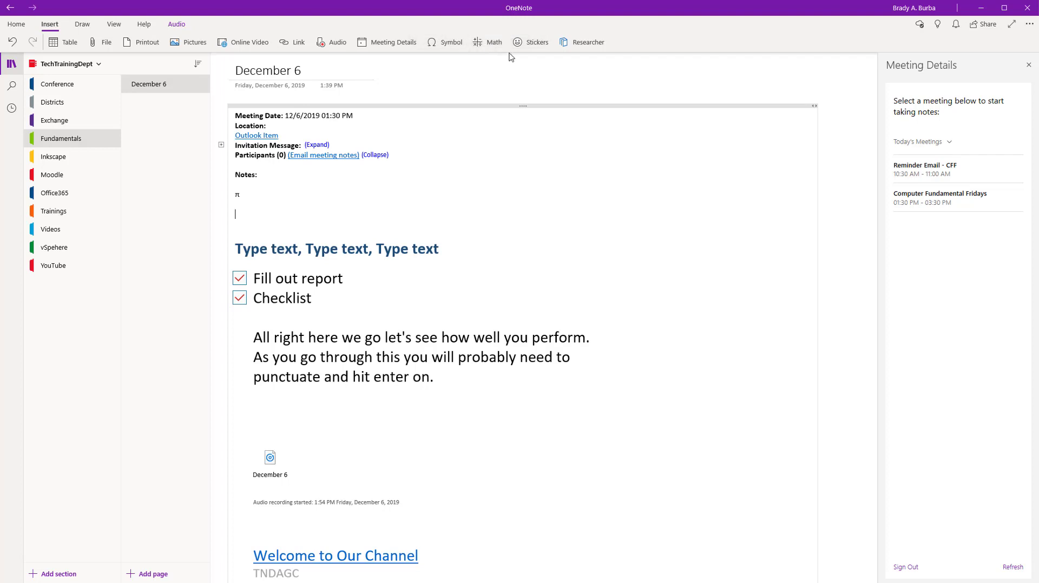
left_click(531, 43)
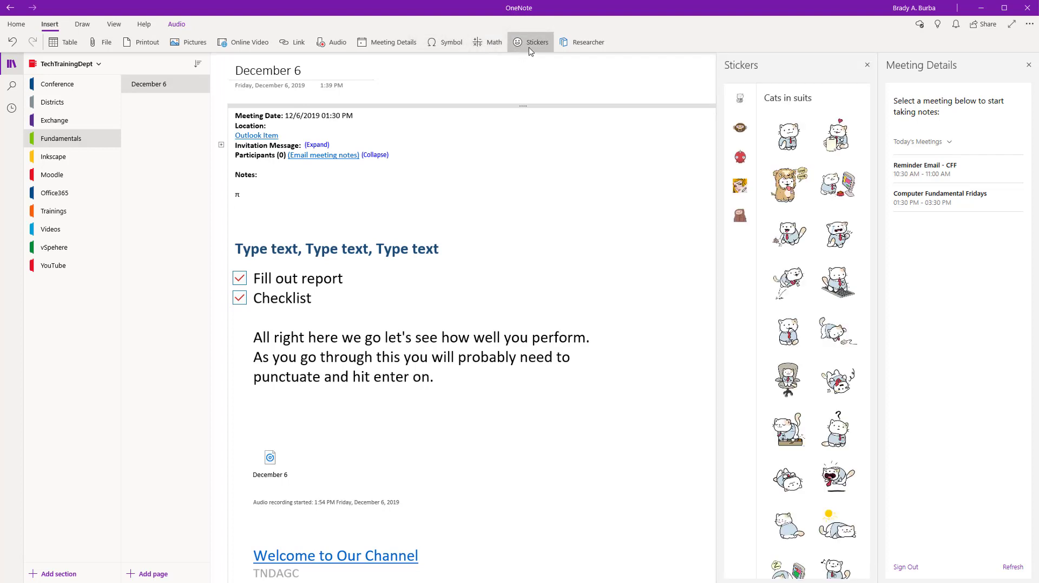
left_click(750, 185)
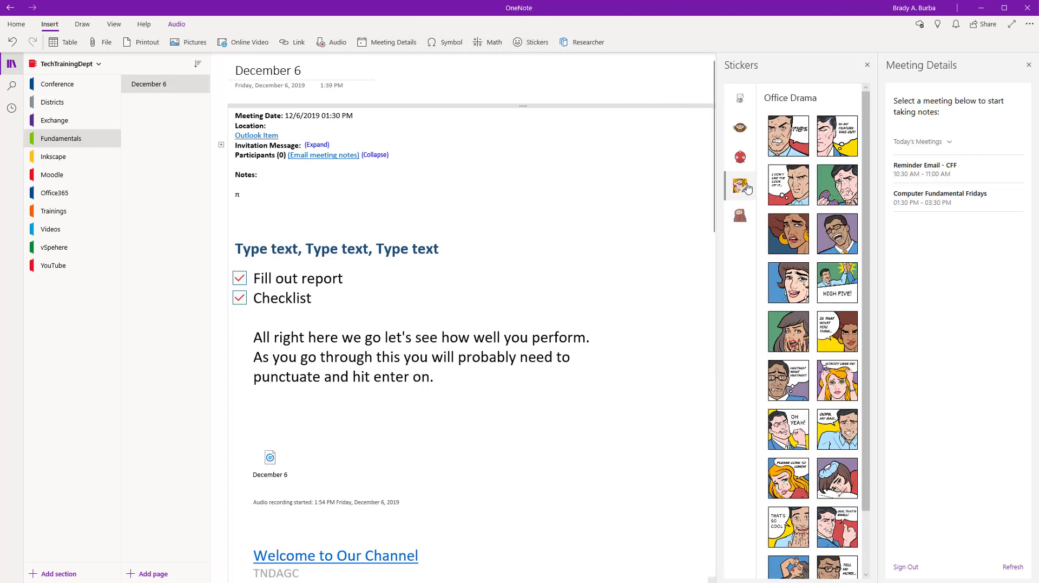
left_click(788, 200)
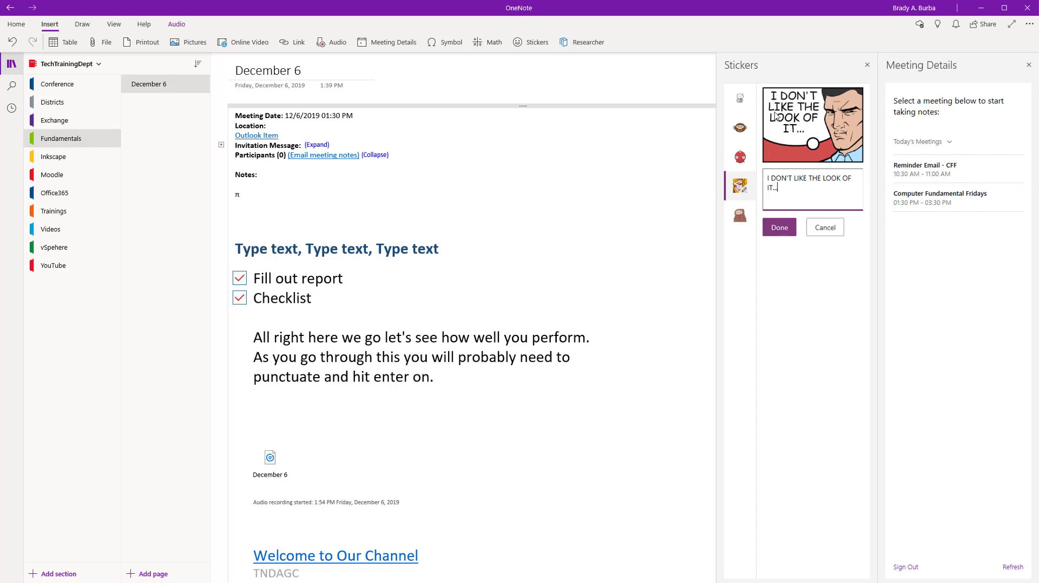
left_click_drag(789, 185, 754, 182)
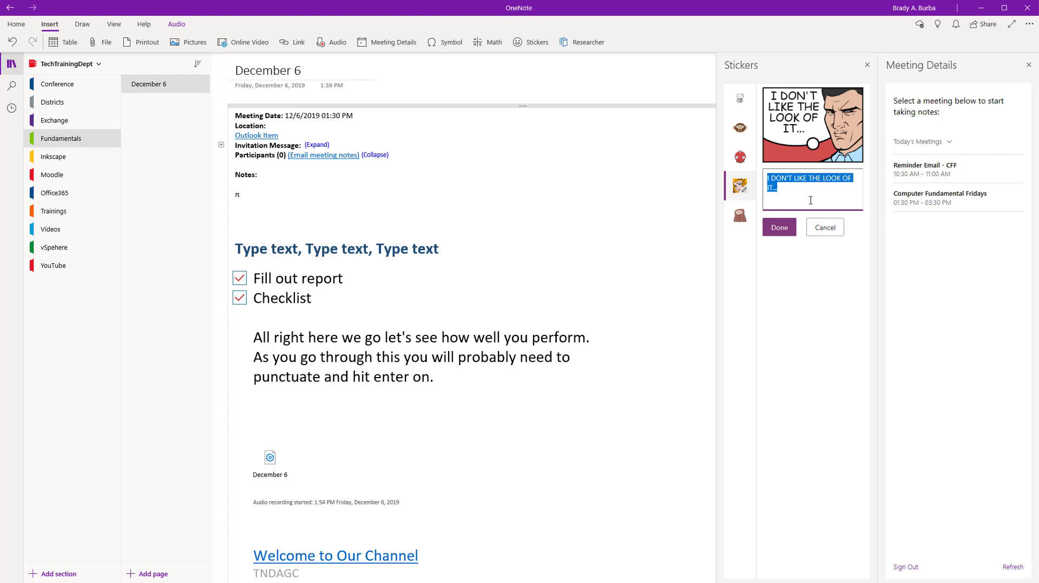
type("Ke")
key("BackSpace")
key("BackSpace")
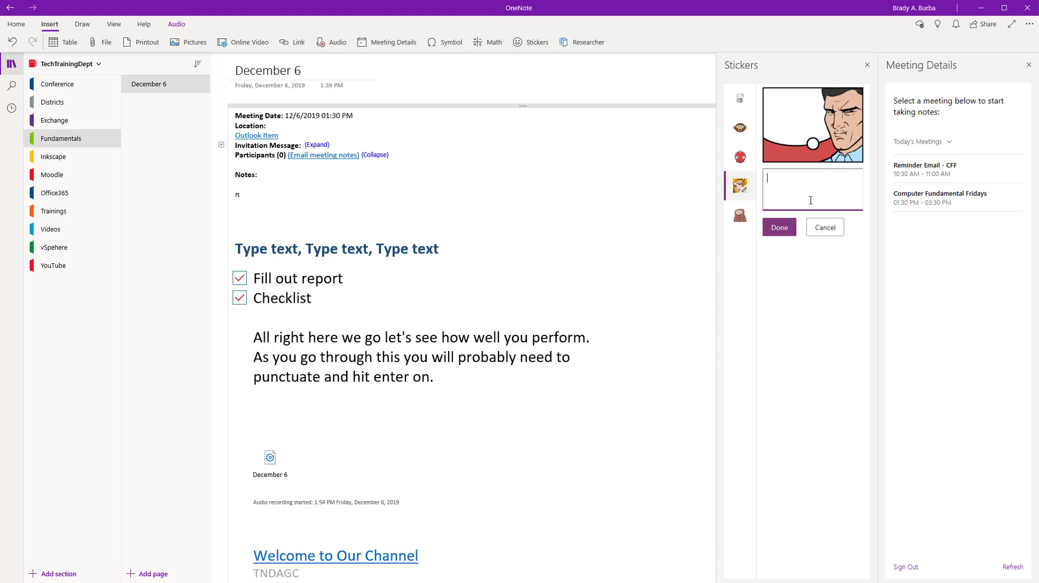
type("Hey Kei")
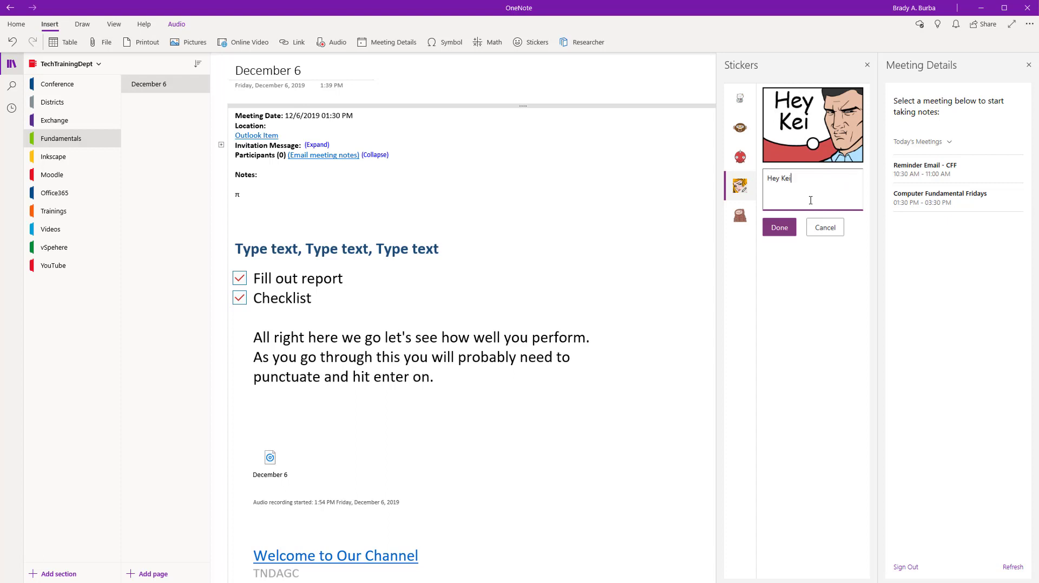
type("sha!")
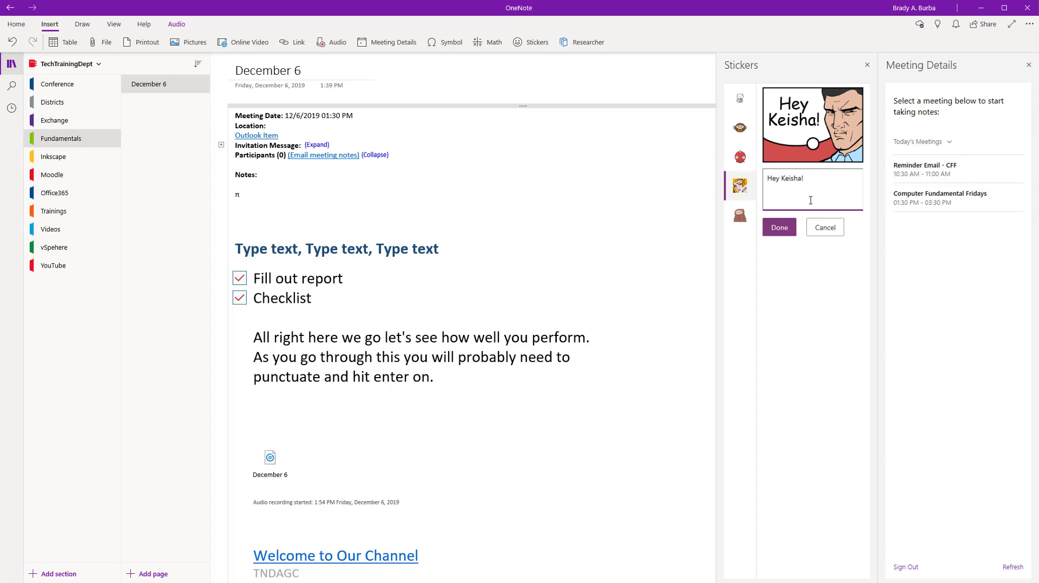
left_click(780, 227)
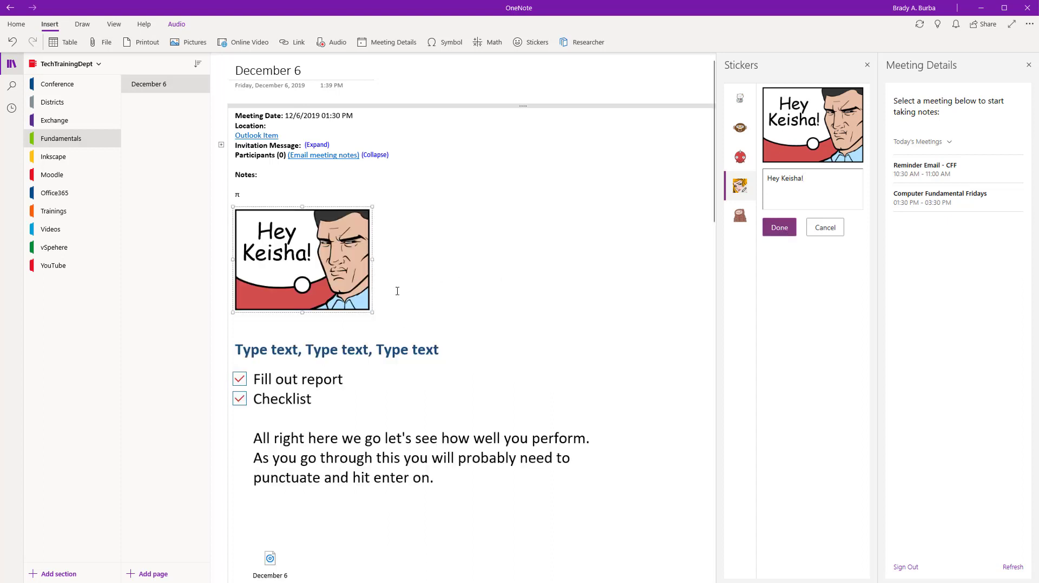
left_click_drag(373, 311, 464, 381)
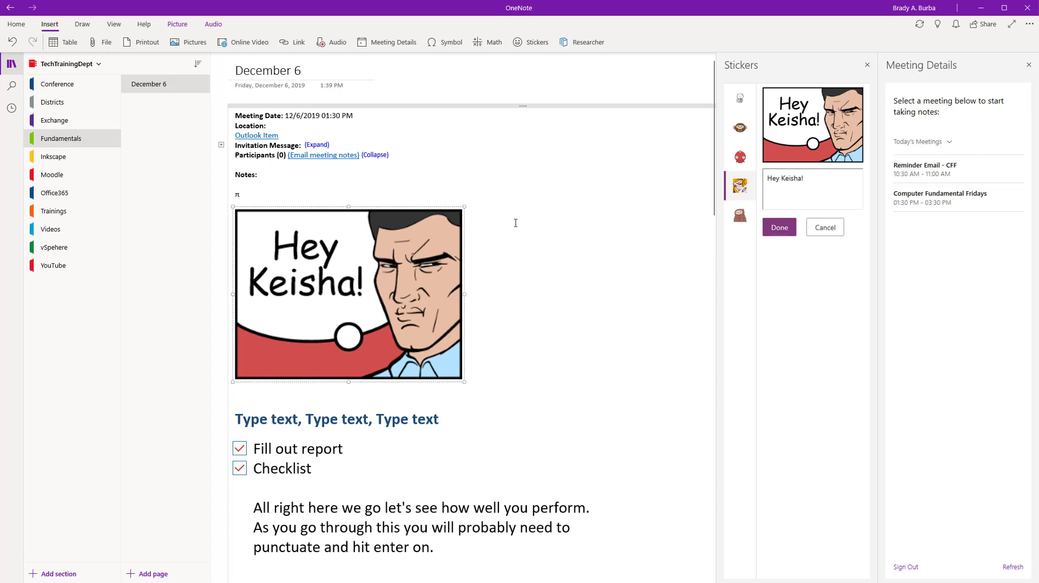
- Insert a second copy of the captioned sticker directly below the π symbol and delete it
left_click(266, 190)
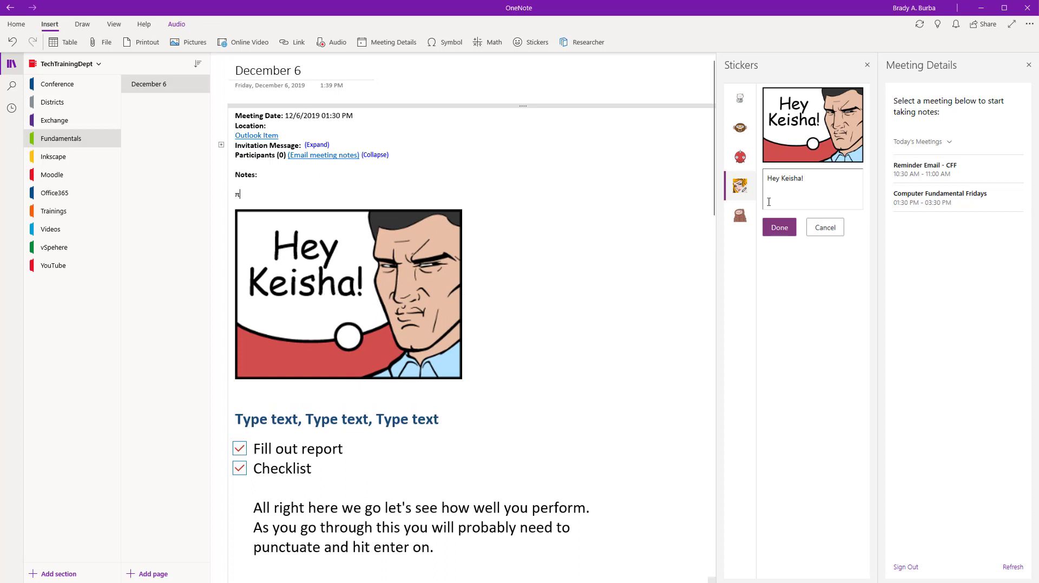
left_click(786, 232)
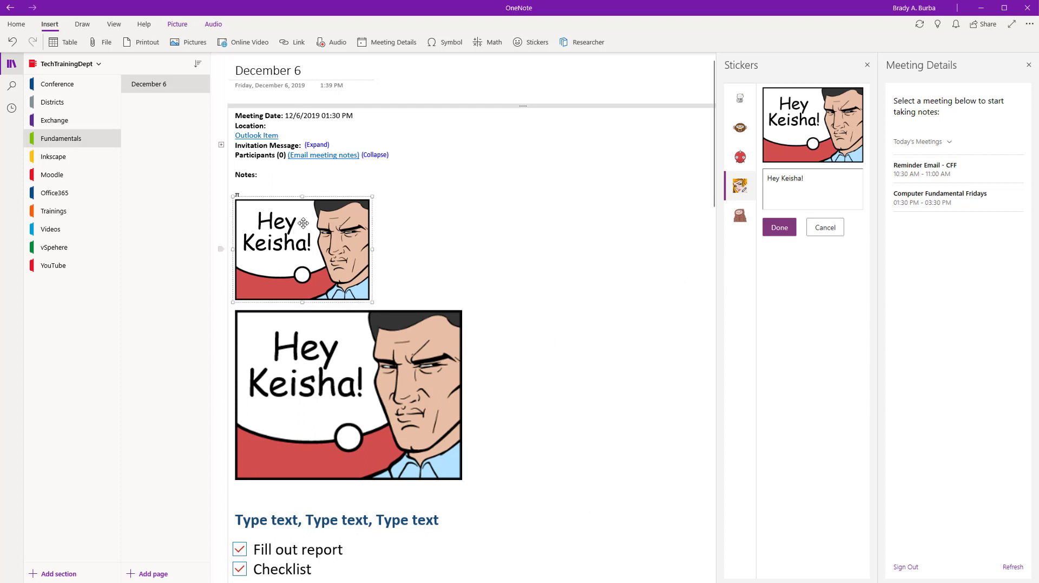
key("Delete")
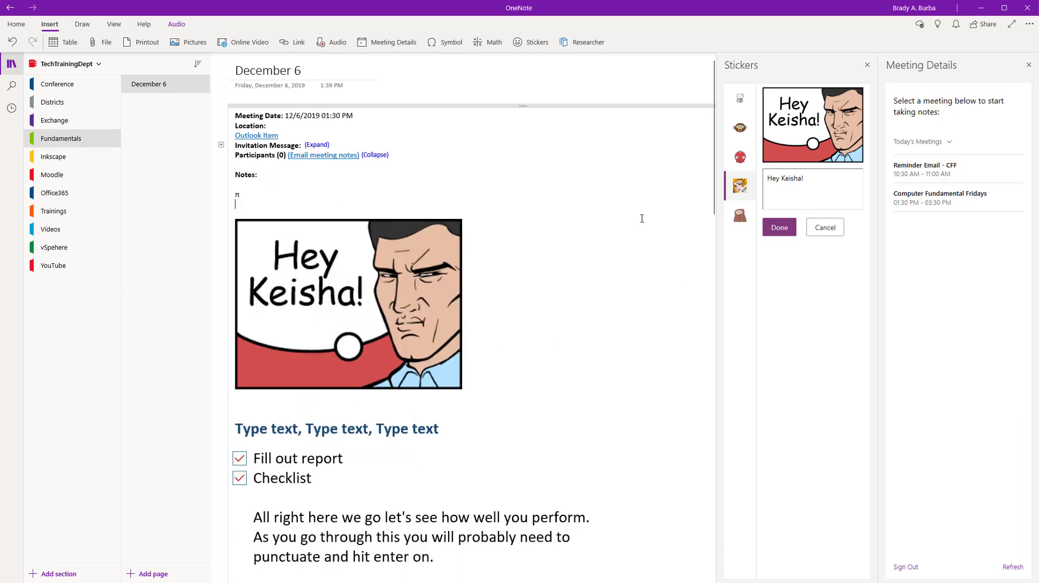
- Close the Stickers and Meeting Details panes
left_click(867, 64)
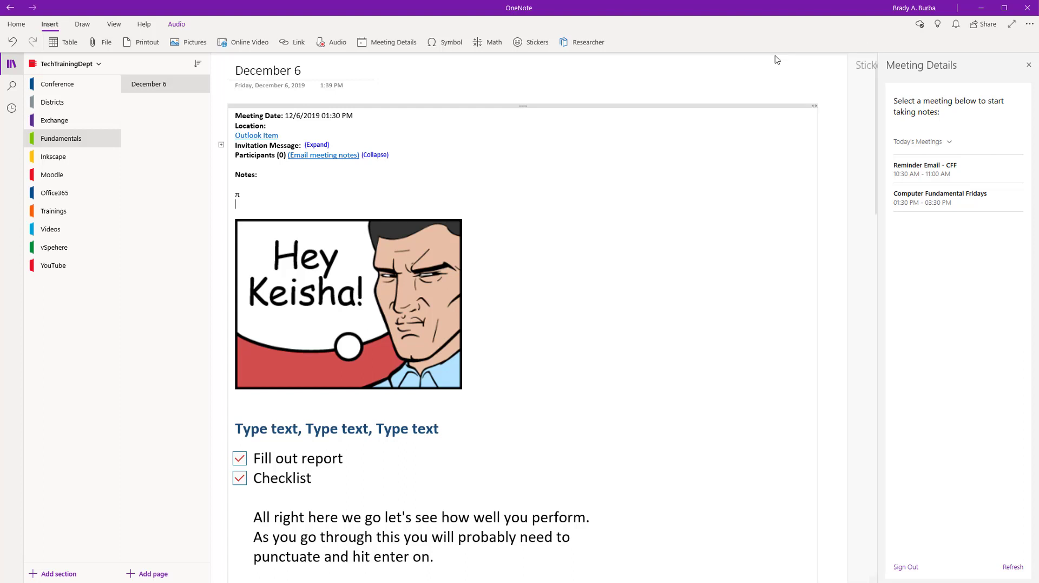
left_click(1030, 65)
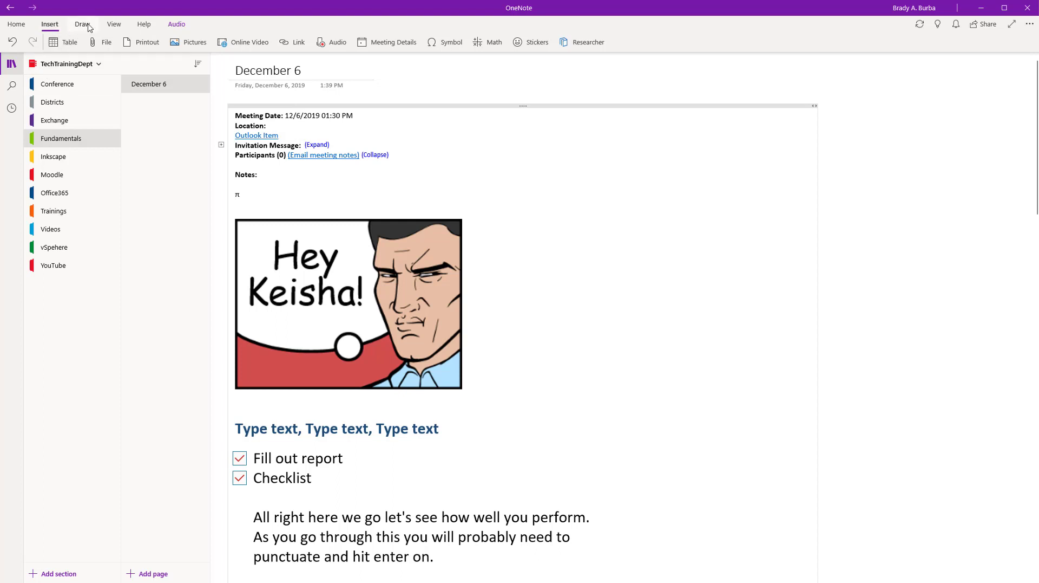
- Highlight all three lines of the dictated paragraph with the yellow highlighter at an increased thickness
left_click(88, 25)
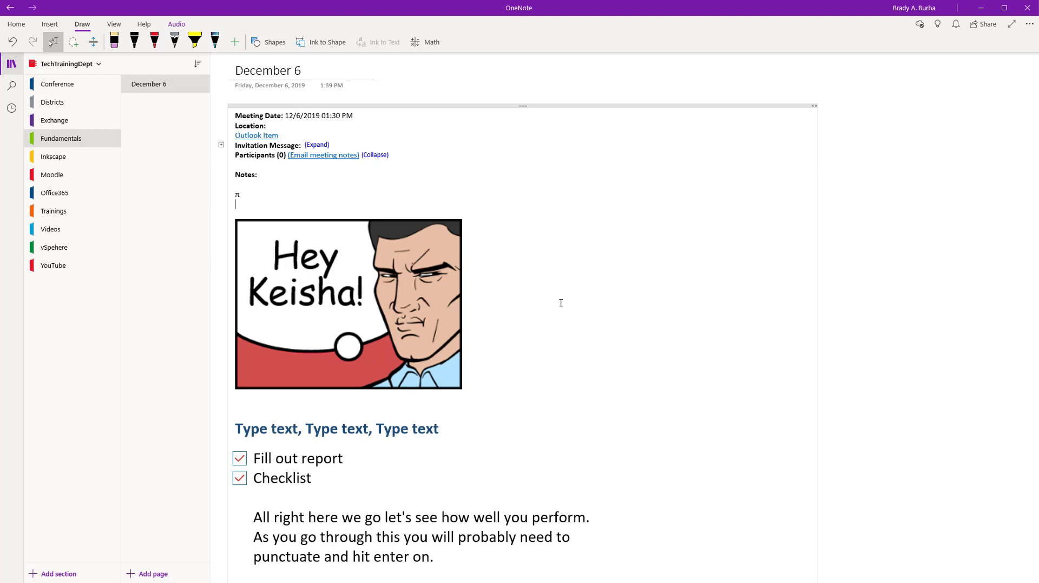
scroll(506, 258, "down", 3)
scroll(507, 259, "up", 3)
scroll(507, 259, "down", 3)
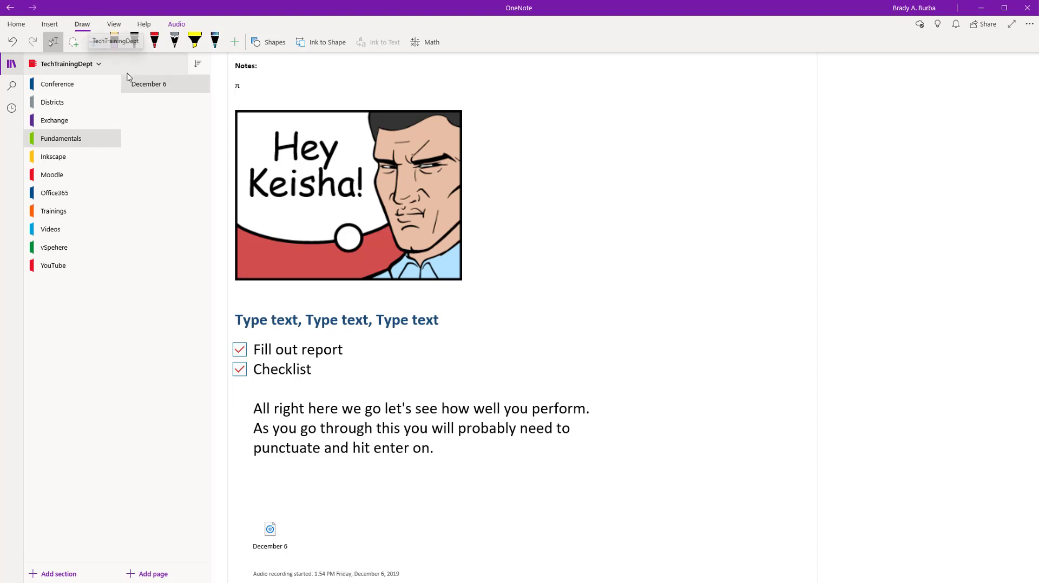
left_click(195, 43)
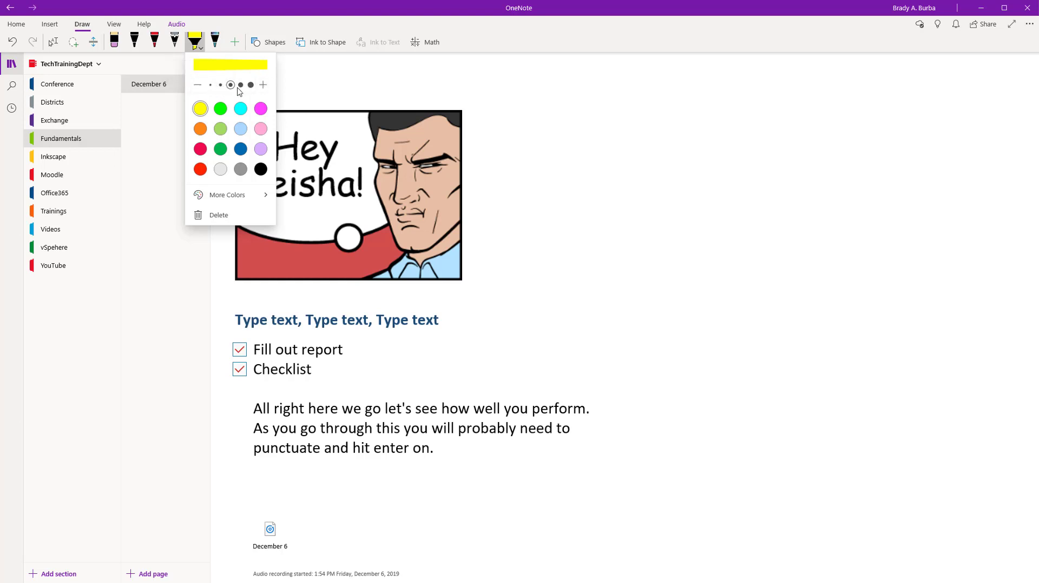
left_click(263, 85)
left_click(195, 42)
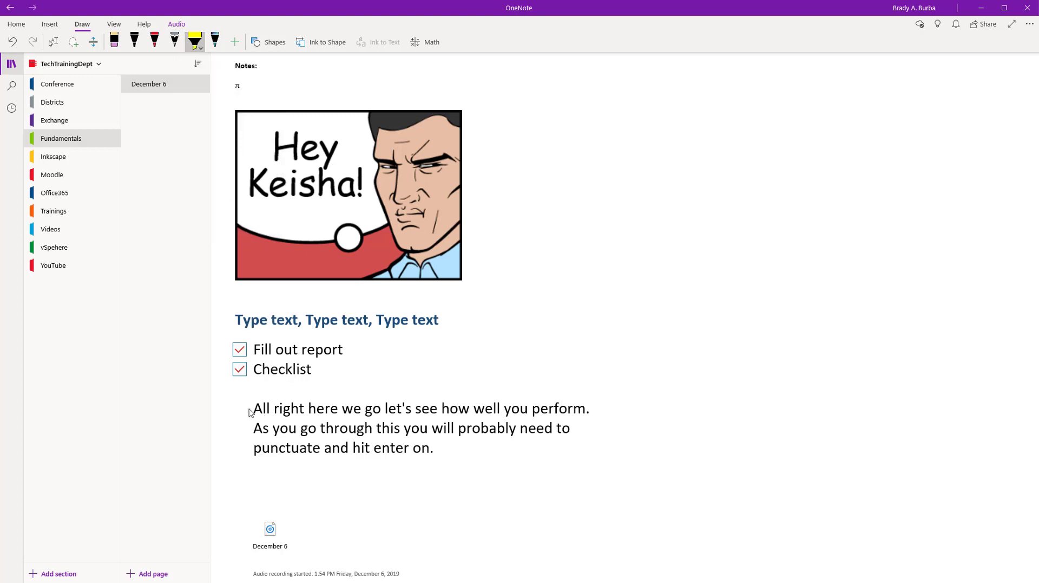
mouse_move(250, 413)
left_mouse_down()
mouse_move(589, 410)
mouse_move(492, 430)
mouse_move(253, 431)
mouse_move(319, 455)
mouse_move(444, 455)
left_mouse_up()
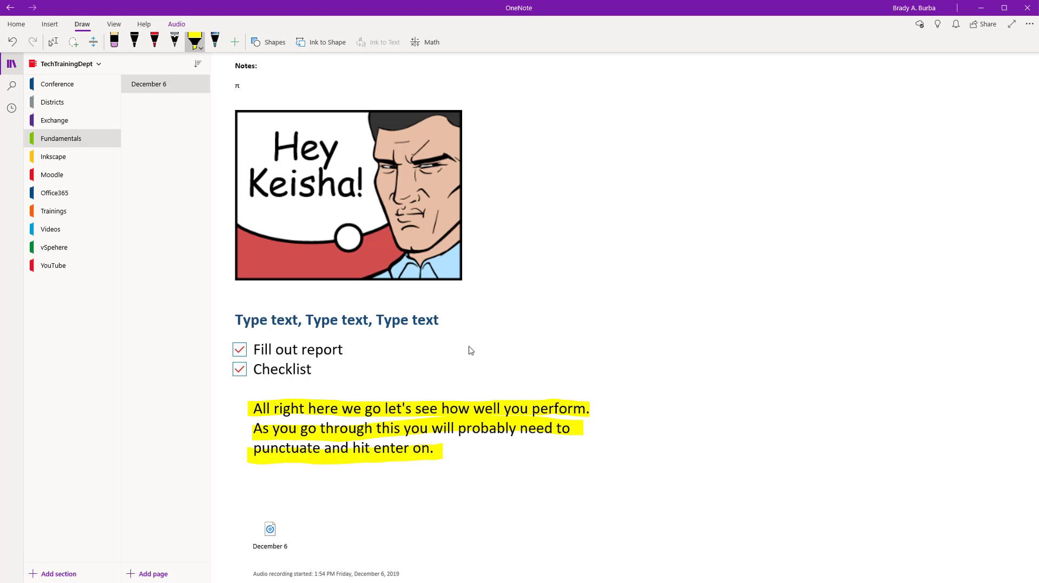
- Draw a large freehand yellow curve beside the sticker with the highlighter and undo it
mouse_move(469, 363)
left_mouse_down()
mouse_move(664, 209)
mouse_move(549, 365)
left_mouse_up()
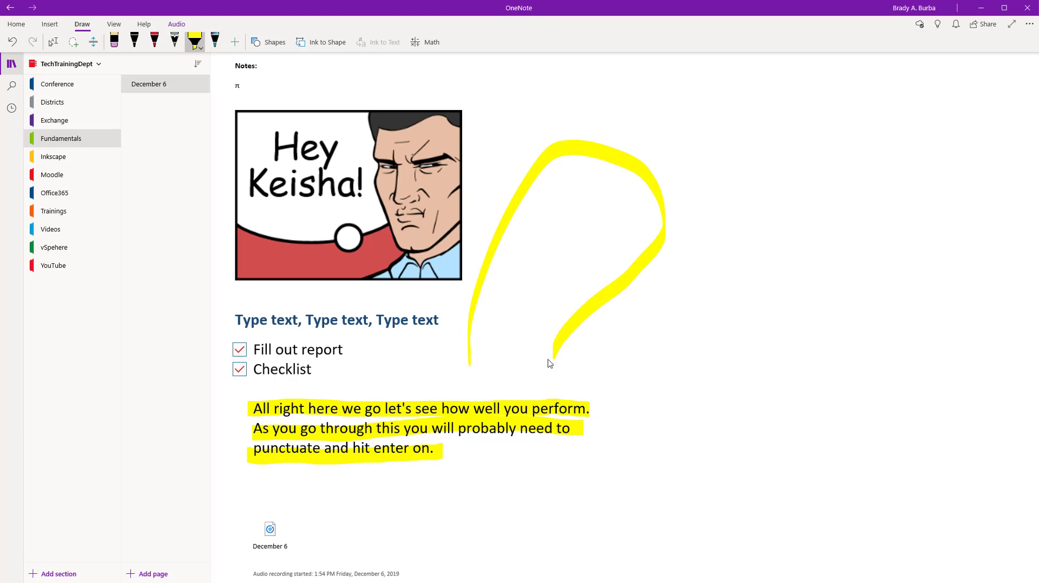
key("ctrl+z")
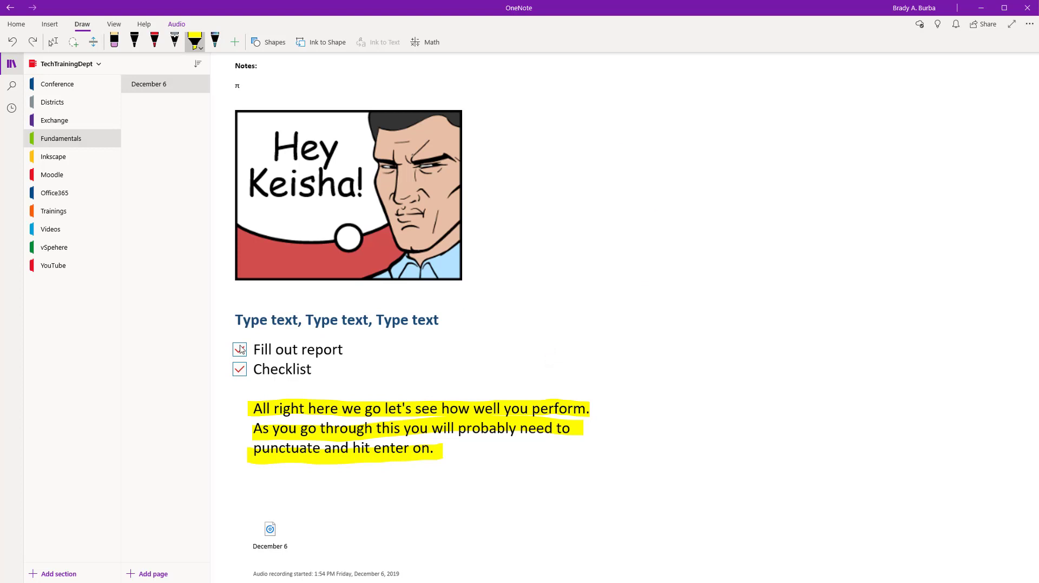
scroll(319, 356, "down", 3)
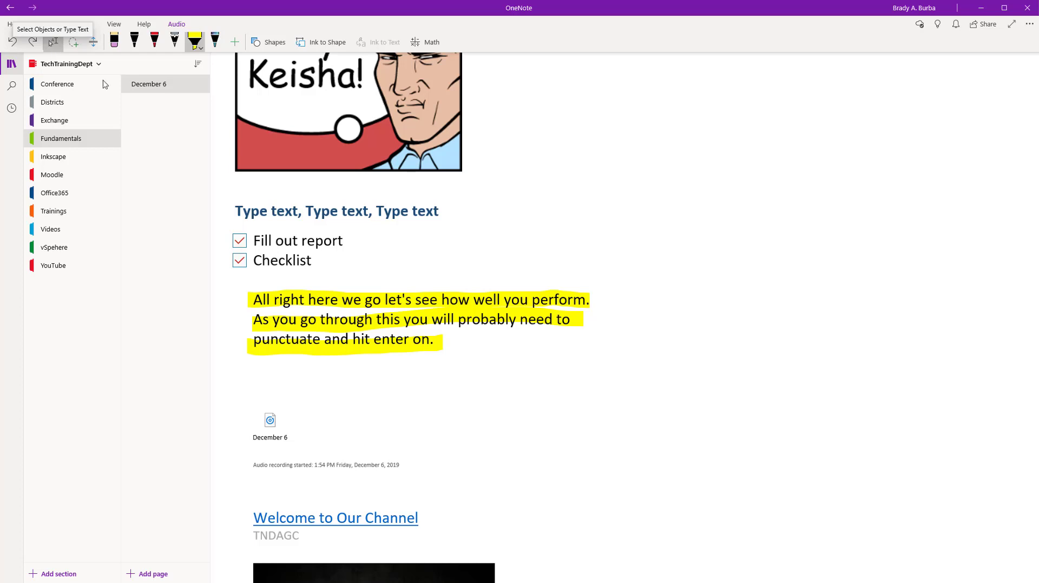
left_click(313, 260)
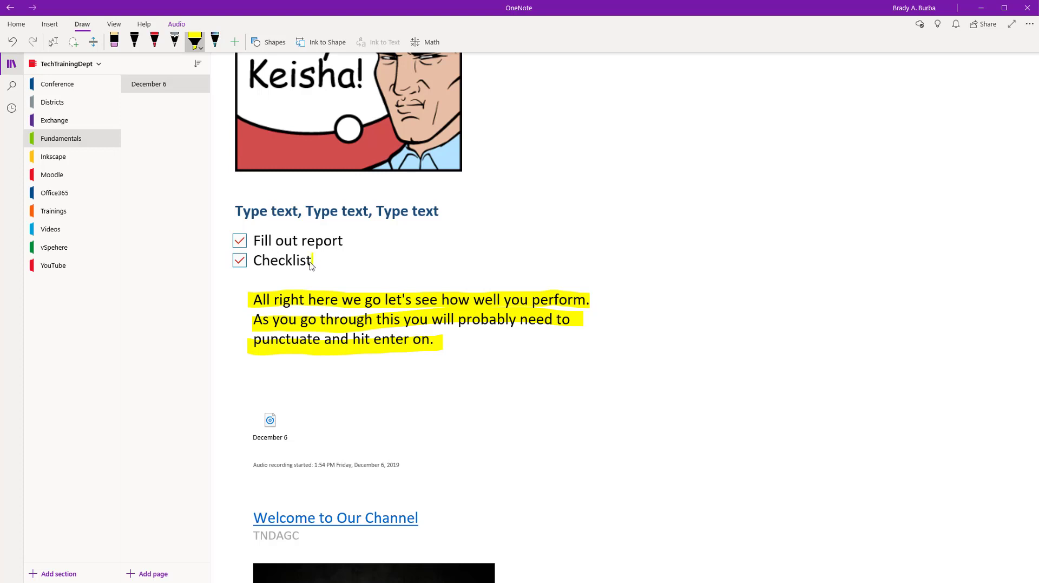
- Switch to selecting and typing text, and add the checklist item "Begin…" plus an empty item below "Checklist"
left_click(53, 43)
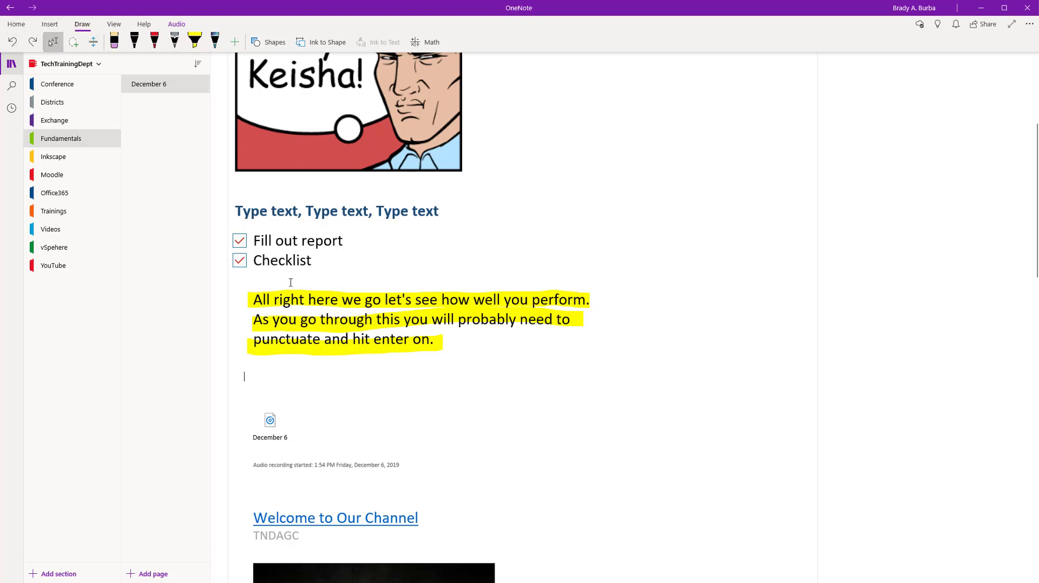
left_click(311, 260)
key("Return")
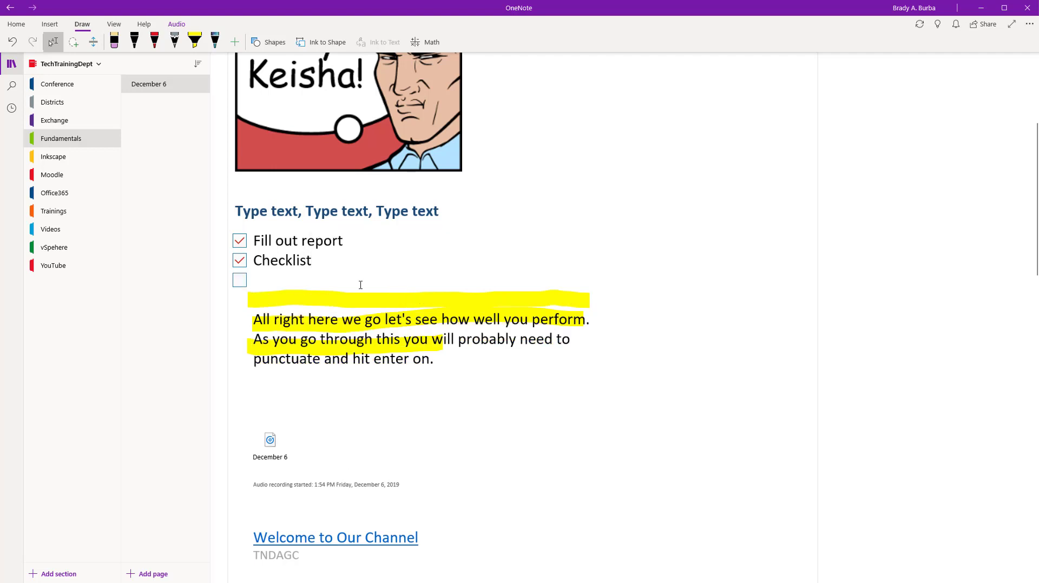
type("Begin…")
key("Return")
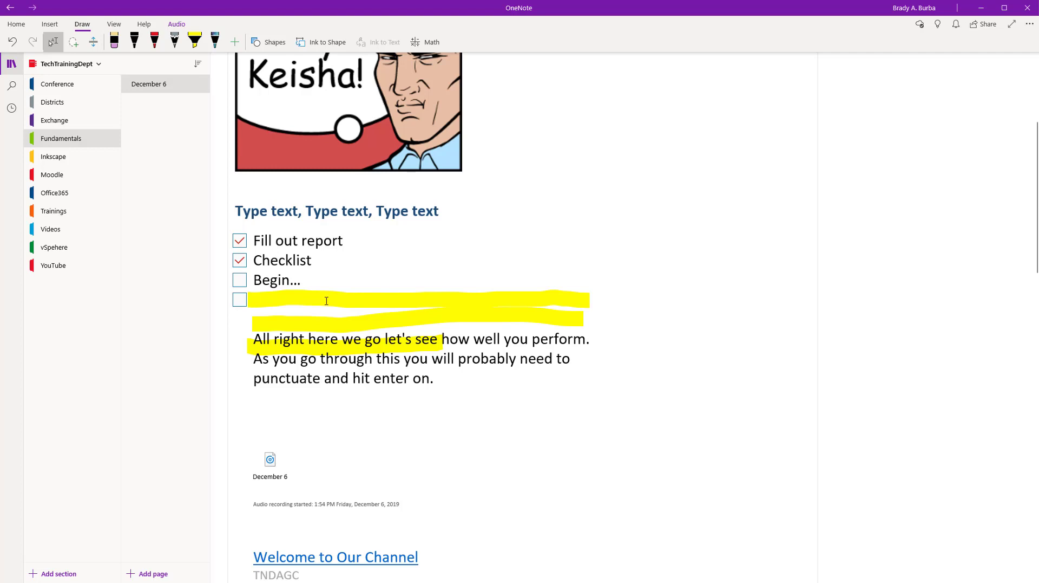
- Move the two displaced yellow highlighter strokes back onto the dictated paragraph and deselect them
left_click_drag(383, 296, 379, 382)
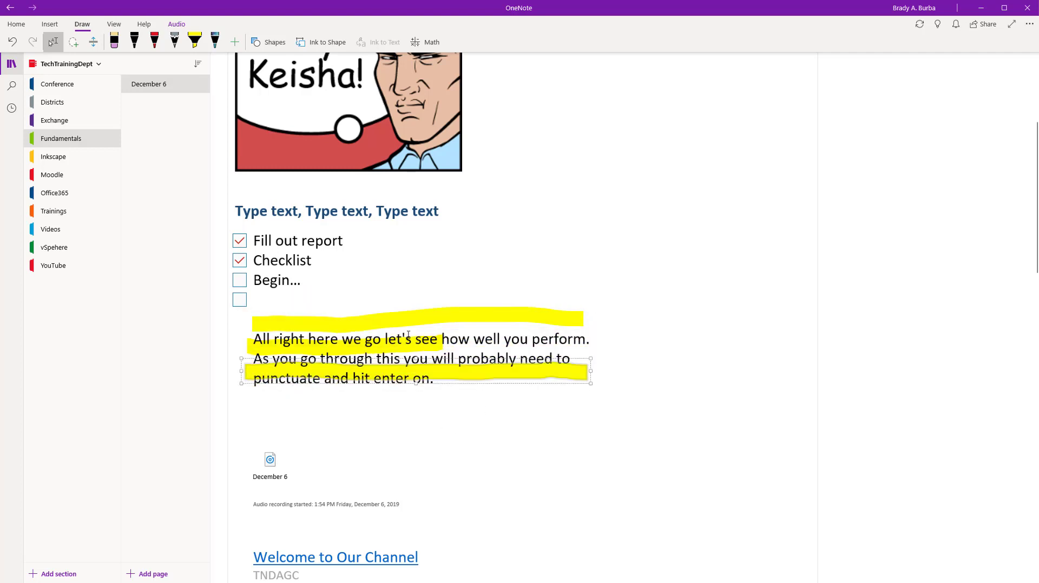
left_click(382, 320)
mouse_move(399, 317)
left_mouse_down()
mouse_move(427, 315)
mouse_move(392, 398)
left_mouse_up()
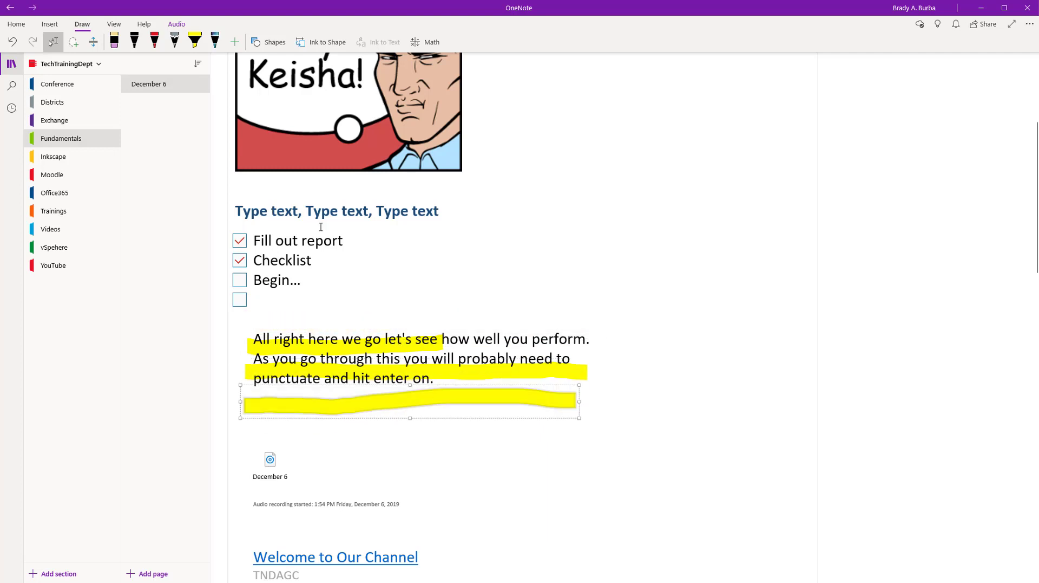
left_click_drag(390, 399, 395, 342)
left_click(223, 332)
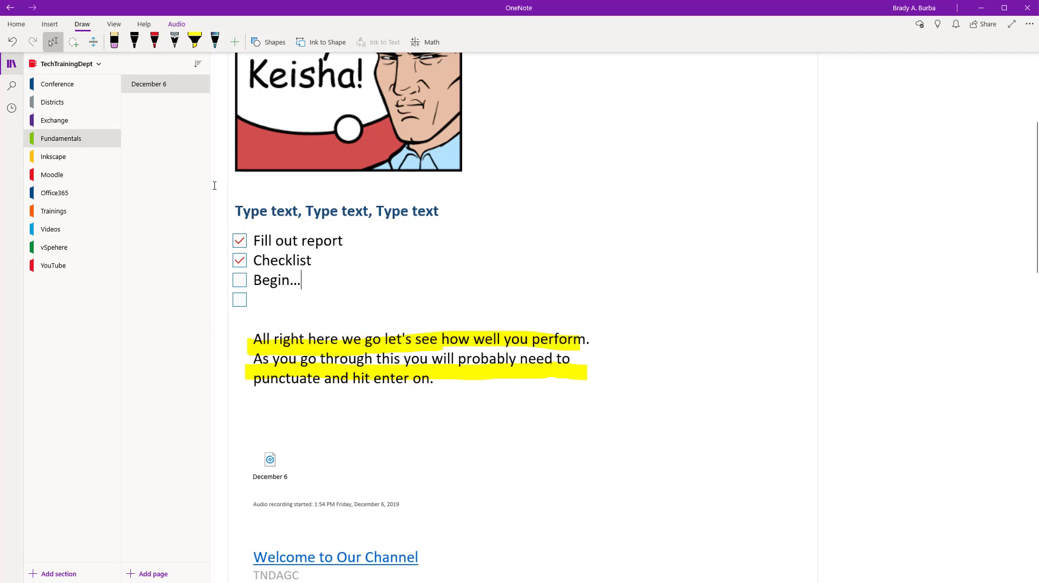
- Draw a rectangle shape in thick yellow highlighter to the right of the "Type text" heading and checklist, and deselect it
left_click(271, 43)
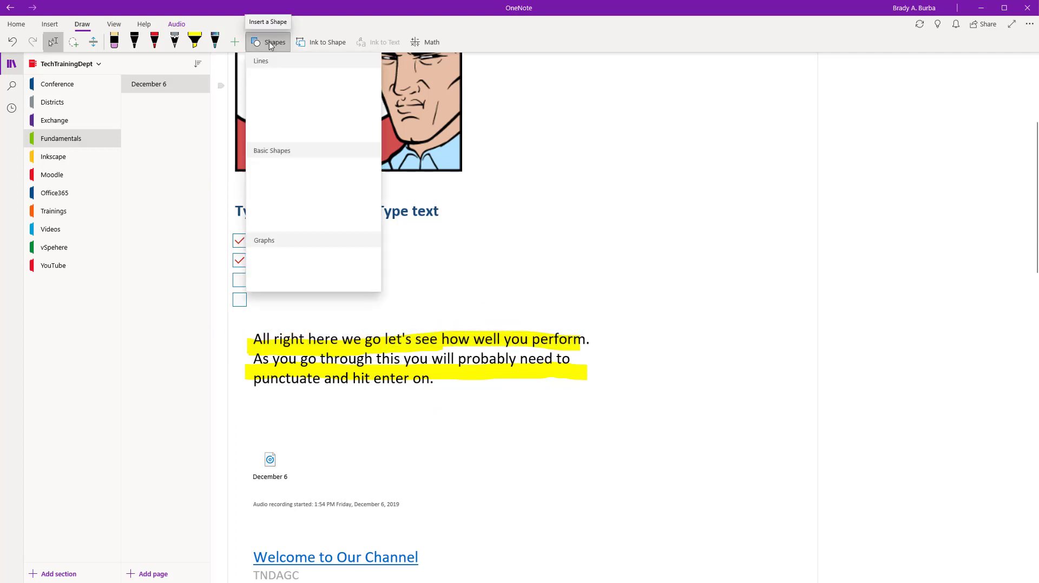
left_click(274, 182)
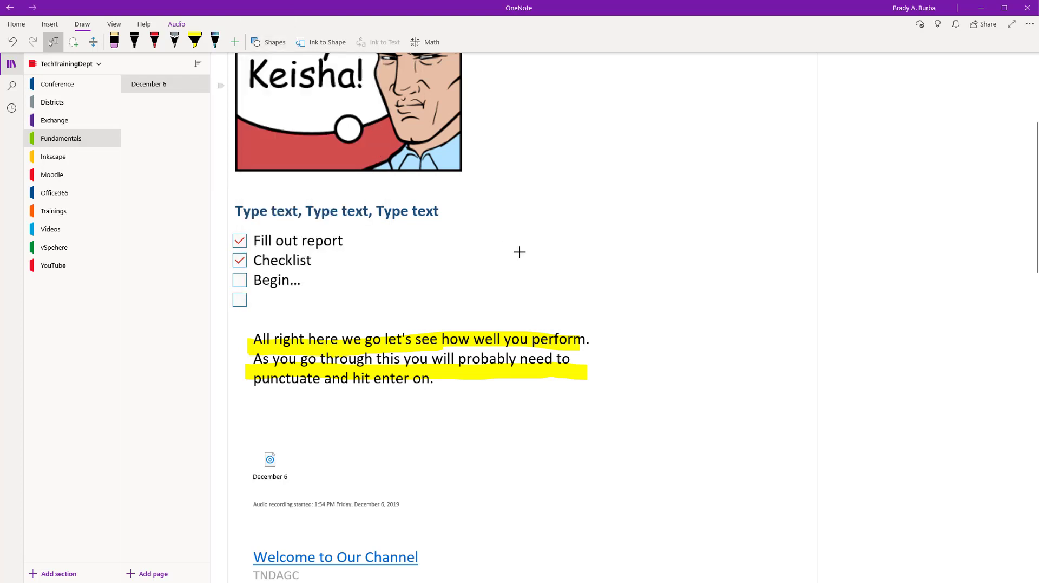
left_click_drag(500, 164, 600, 252)
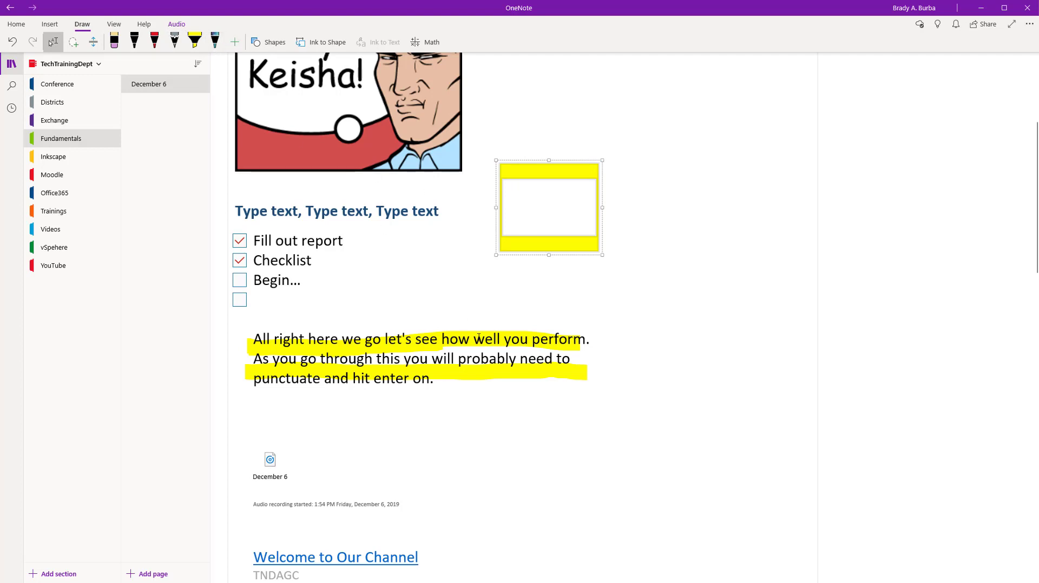
right_click(533, 245)
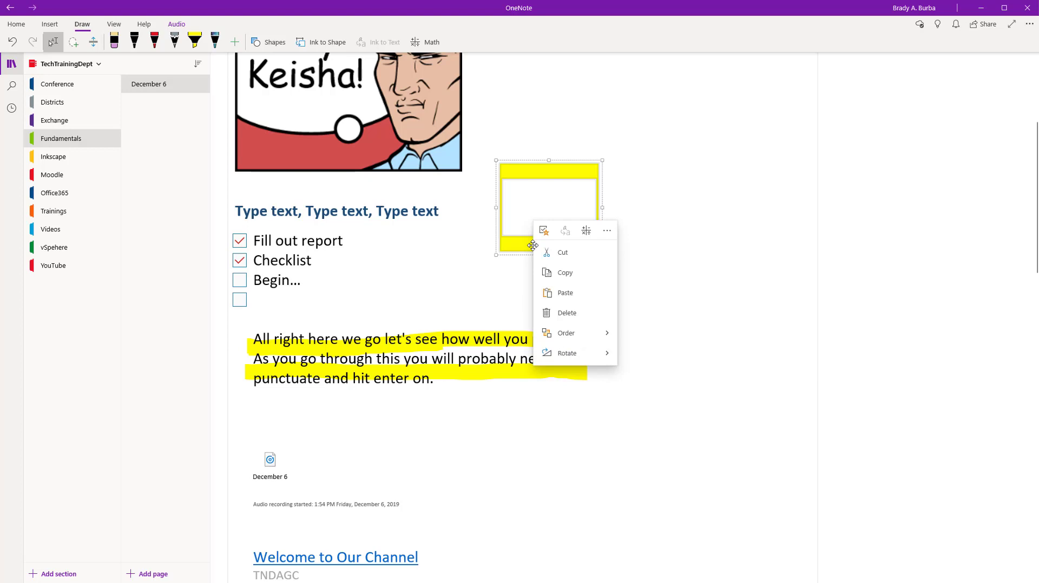
left_click(366, 311)
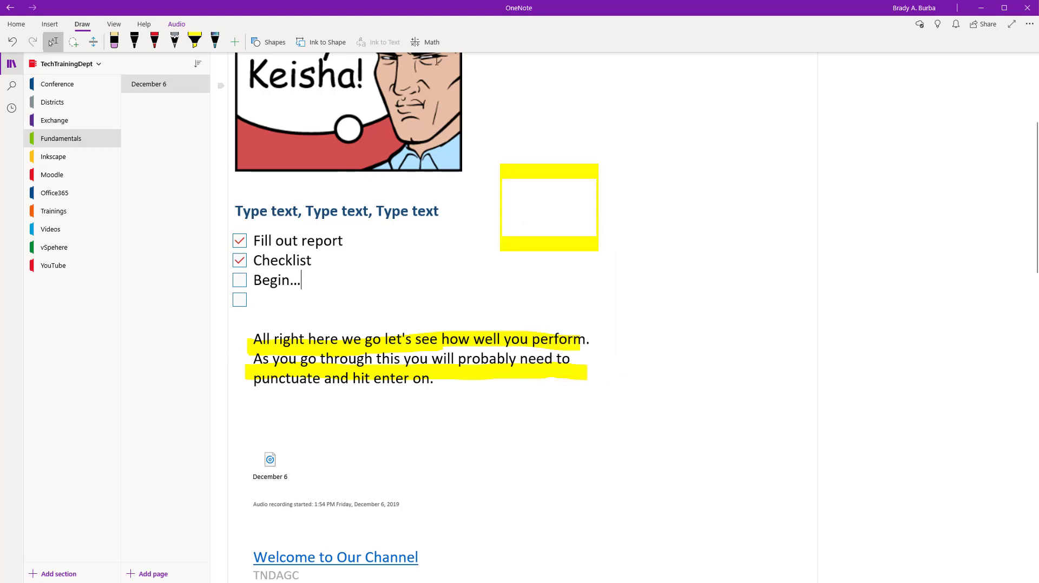
- Add a new page titled "Dec 7" to the Fundamentals section and start its body text
left_click(114, 24)
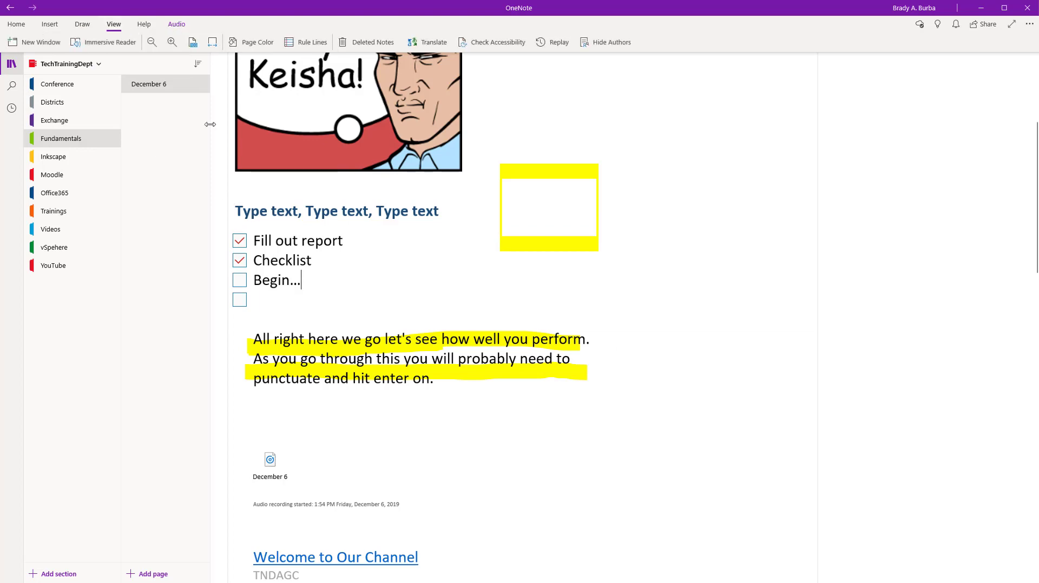
scroll(368, 201, "up", 4)
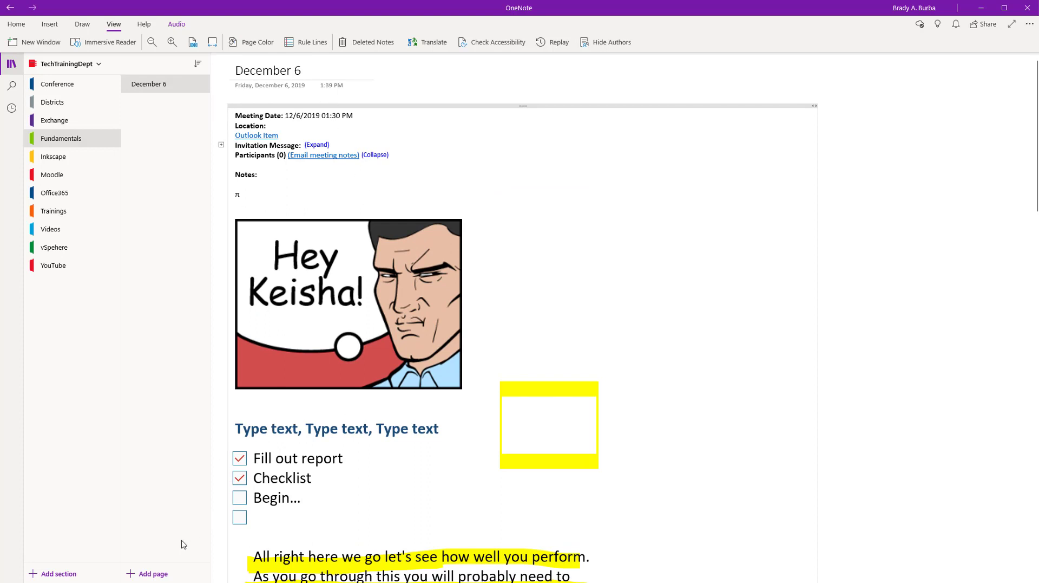
left_click(153, 573)
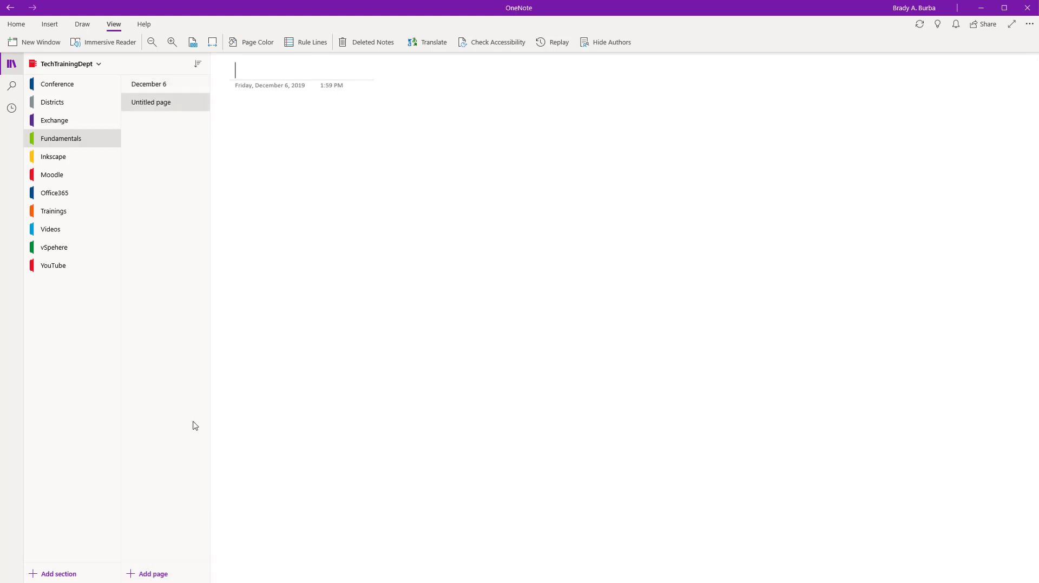
type("Dec 7")
key("Return")
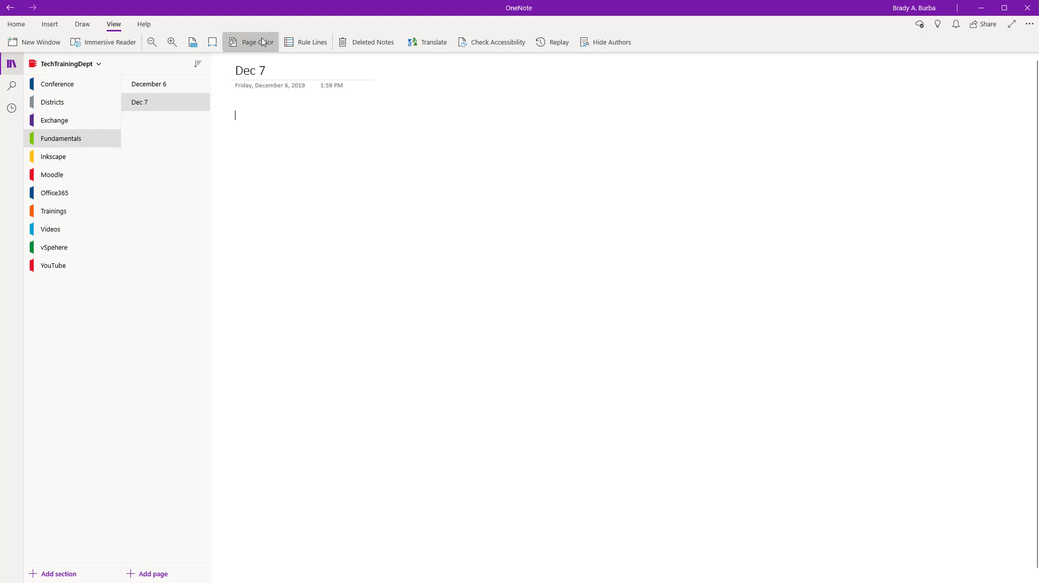
- Apply the narrowest rule lines to the Dec 7 page, and switch to the next wider rule lines
left_click(306, 47)
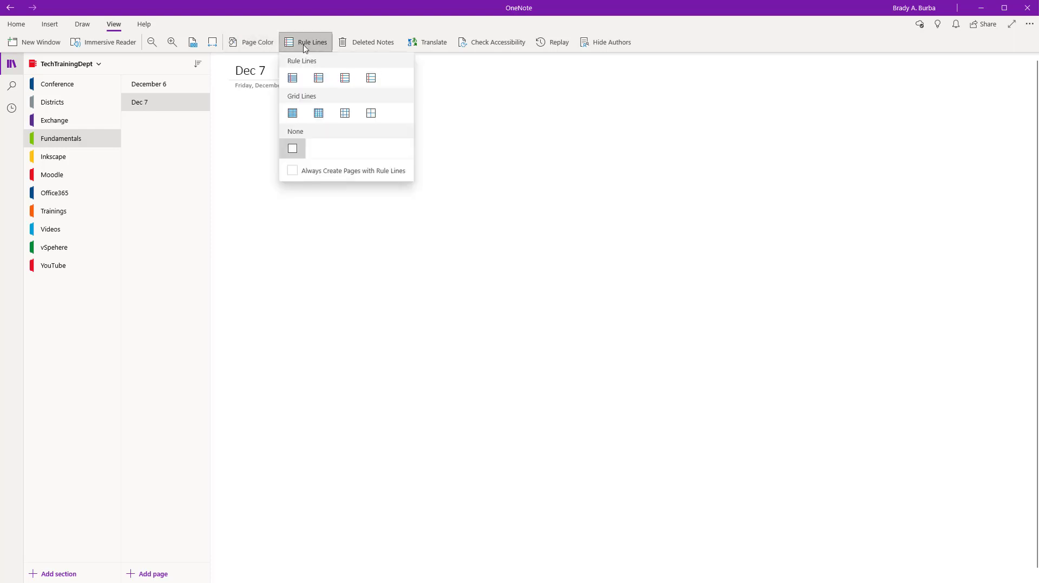
left_click(292, 79)
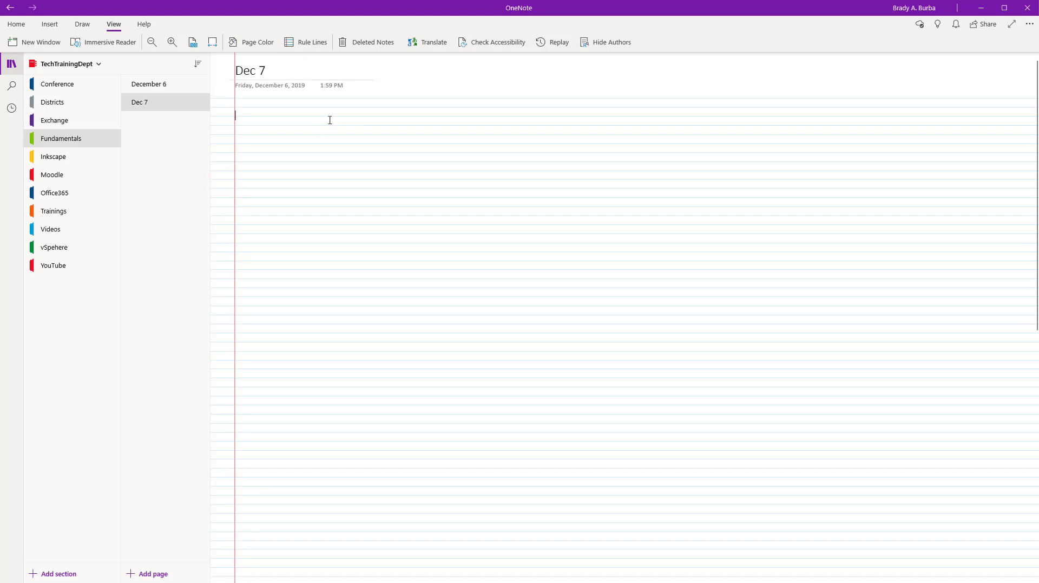
left_click(304, 42)
left_click(319, 78)
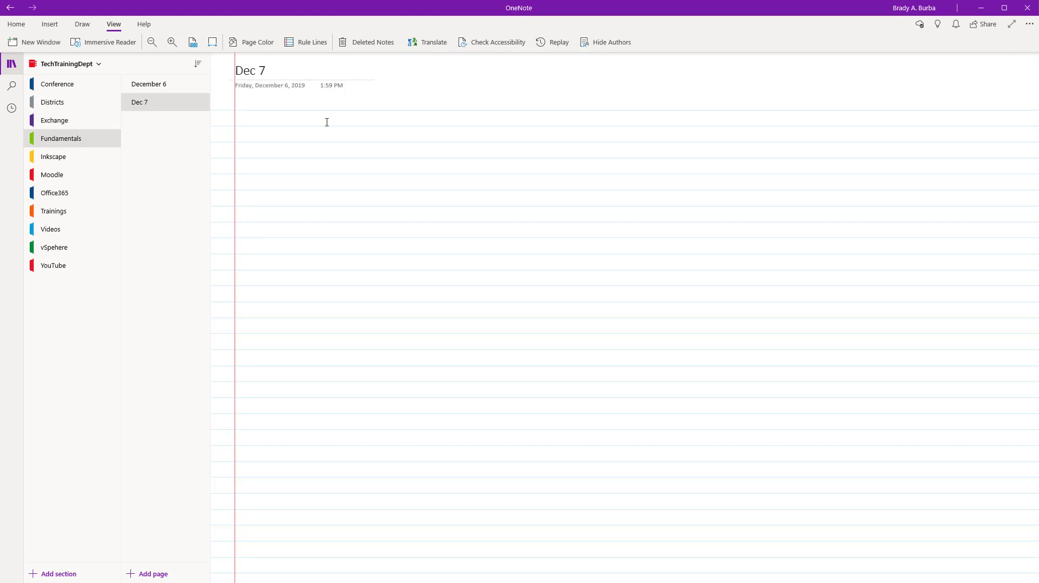
- Enter the note "As I type....", widen its text container and move it to the middle of the page
type("As I type....")
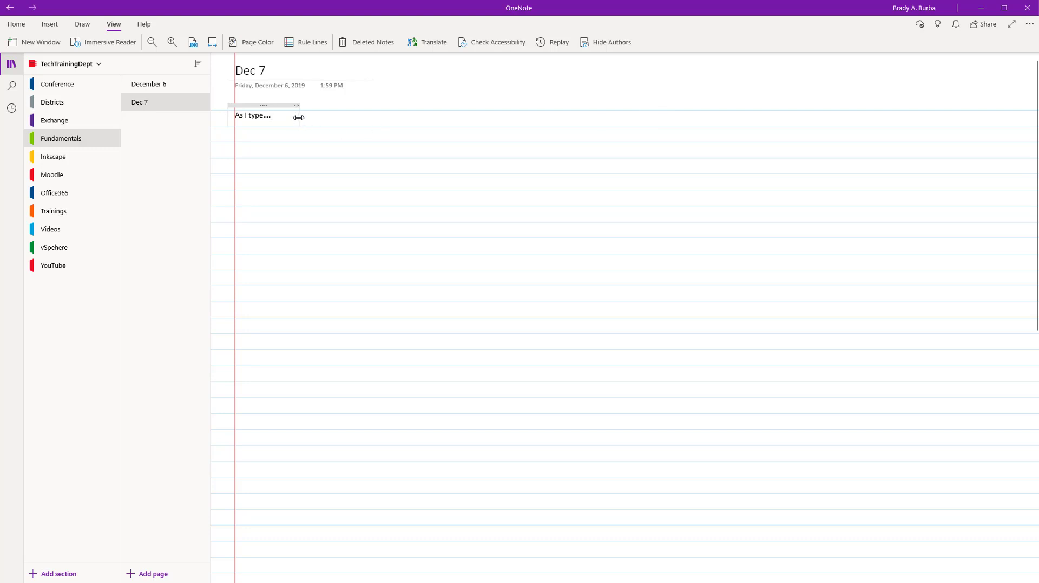
left_click_drag(301, 117, 639, 114)
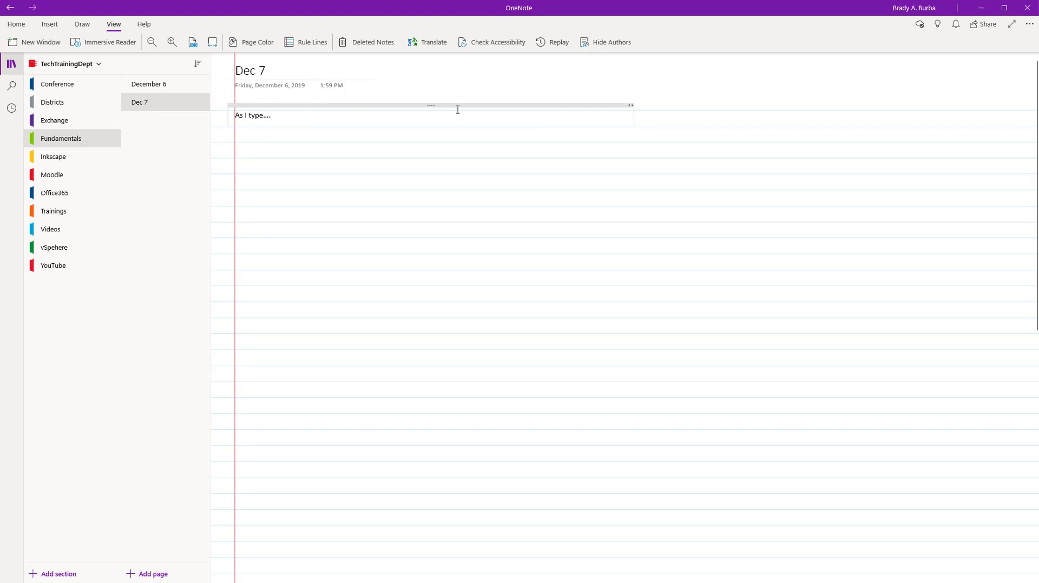
left_click_drag(431, 104, 612, 274)
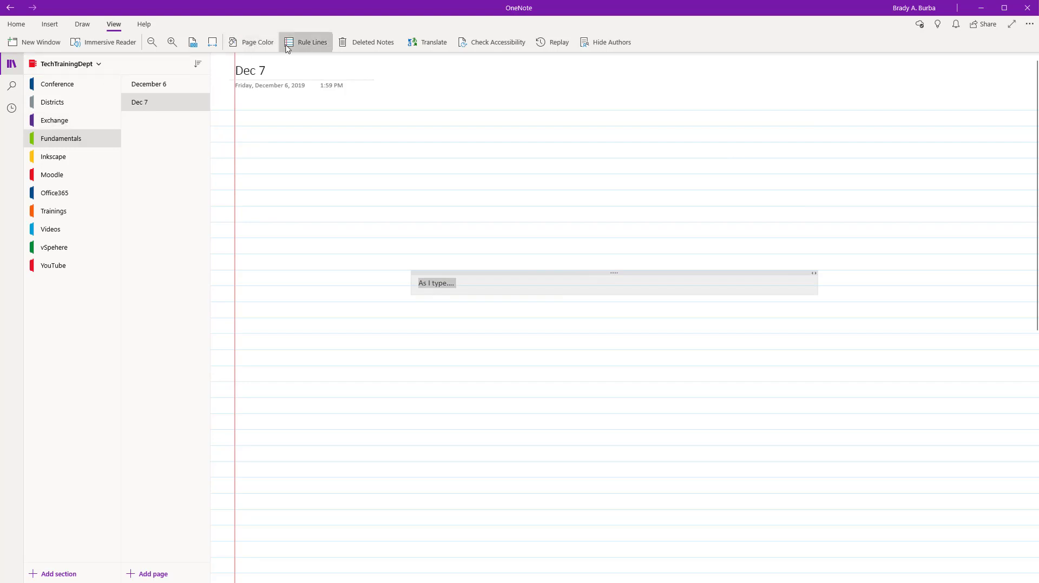
- Insert the picture _VideoStampThanks20190822.jpg from file, shrink it and place it beside the margin line just below the page title
left_click(49, 24)
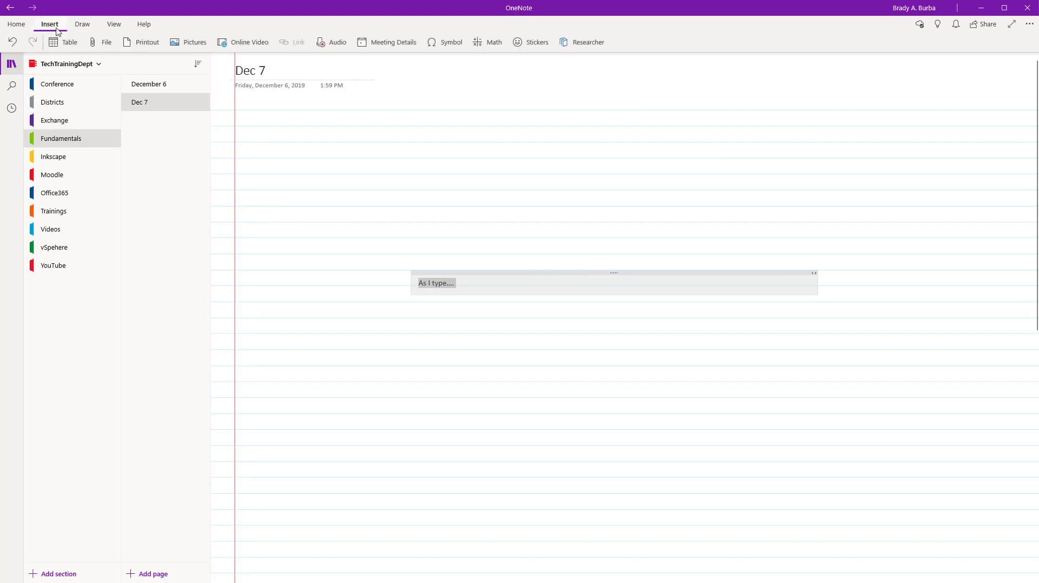
left_click(187, 42)
left_click(202, 63)
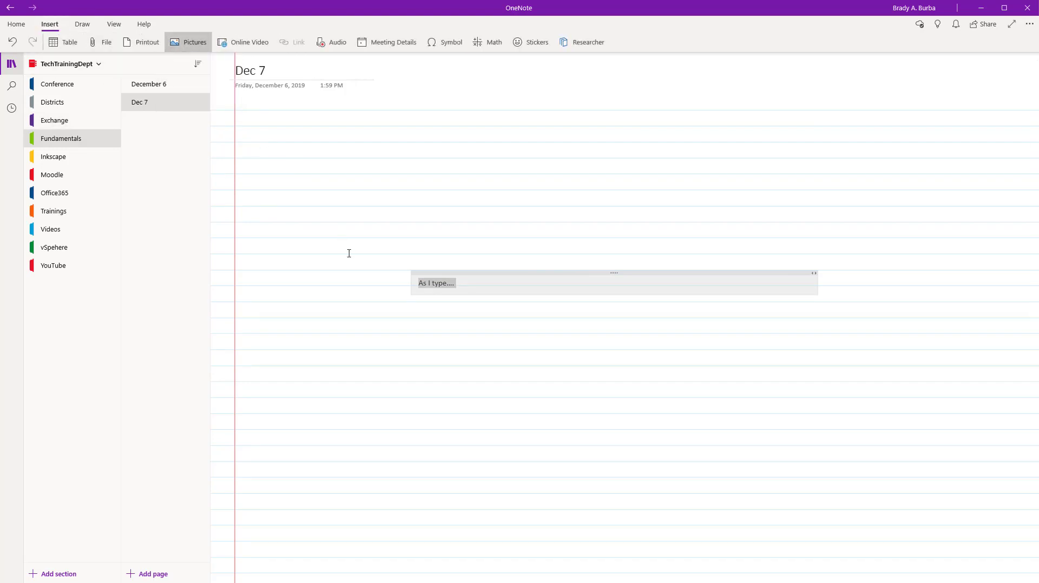
double_click(119, 87)
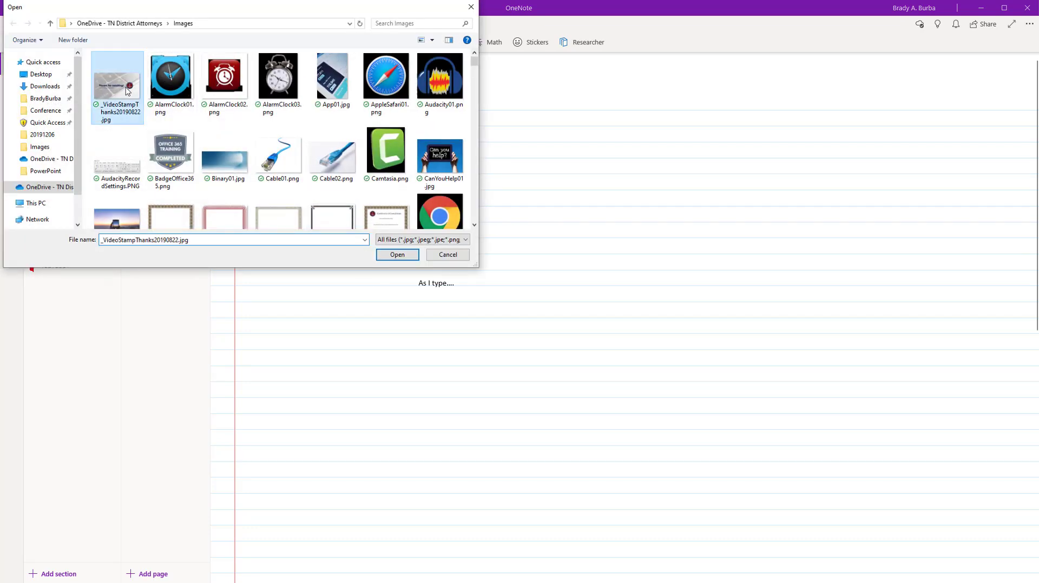
left_click_drag(543, 335, 373, 149)
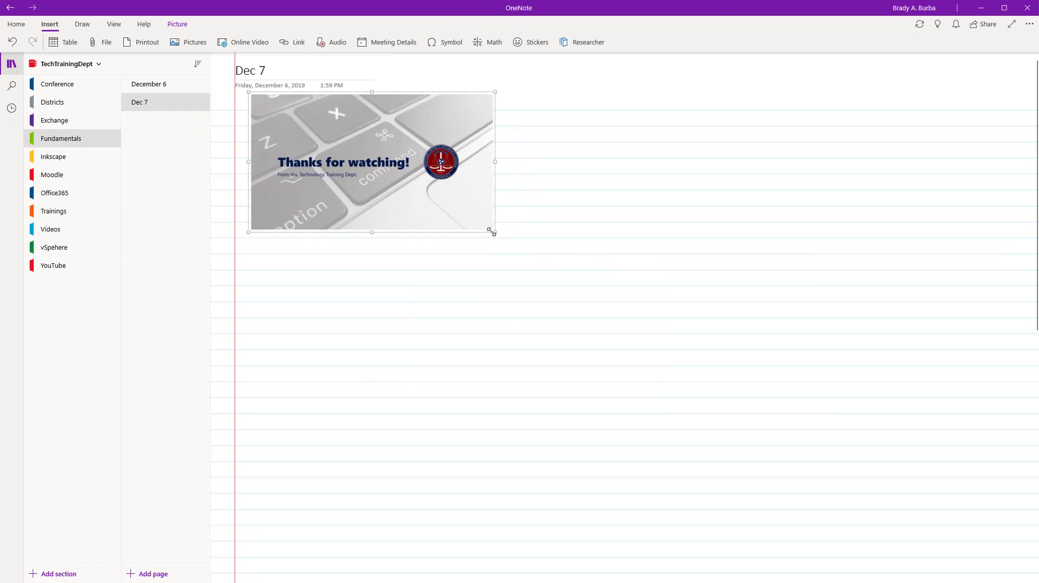
left_click_drag(492, 231, 450, 206)
mouse_move(390, 154)
left_mouse_down()
mouse_move(464, 320)
mouse_move(462, 386)
mouse_move(416, 195)
mouse_move(382, 171)
left_mouse_up()
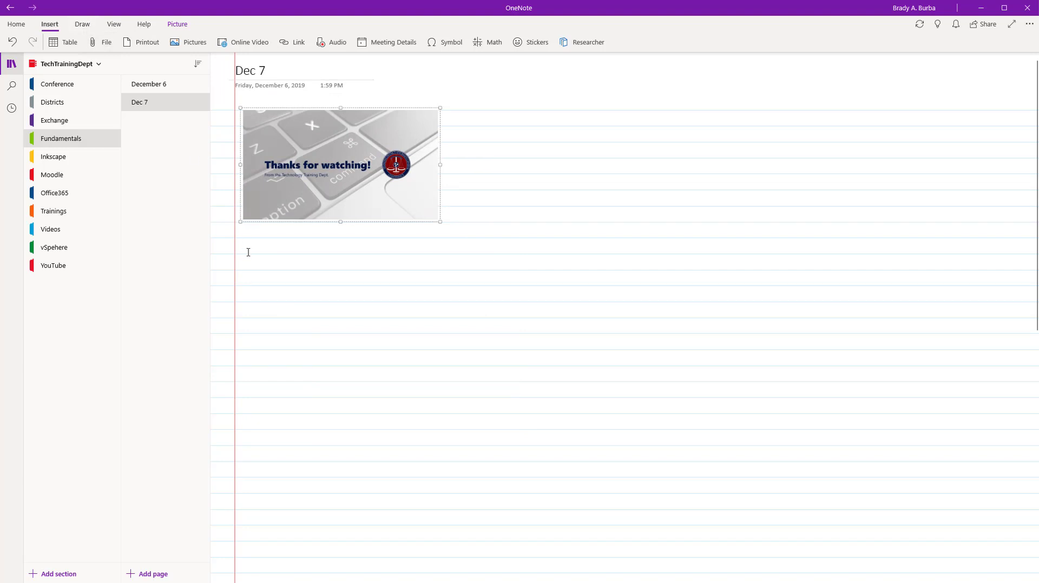
- Enlarge the inserted picture proportionally, keeping its upper-left corner at the margin line
left_click(267, 251)
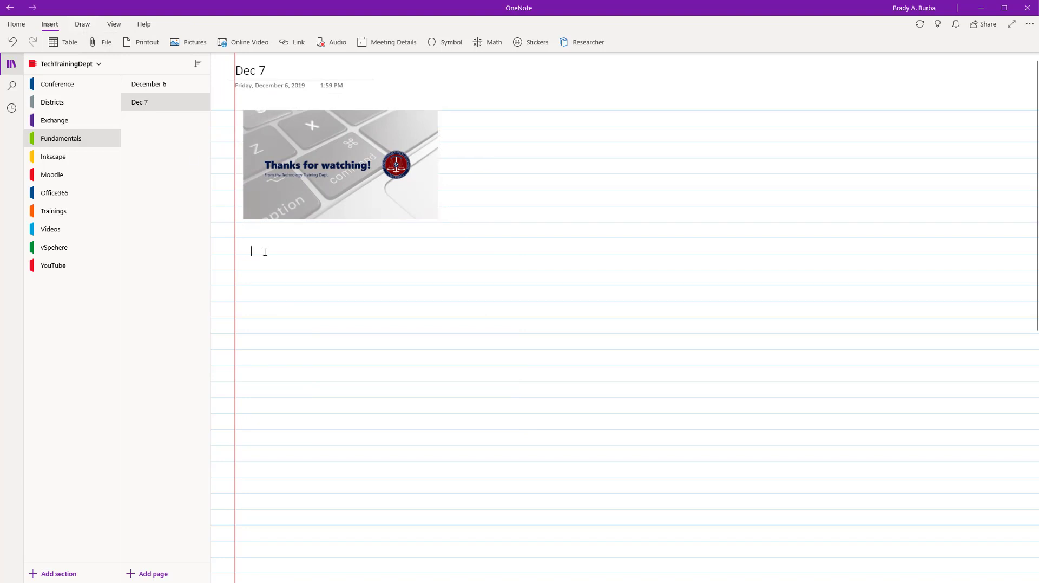
left_click(424, 186)
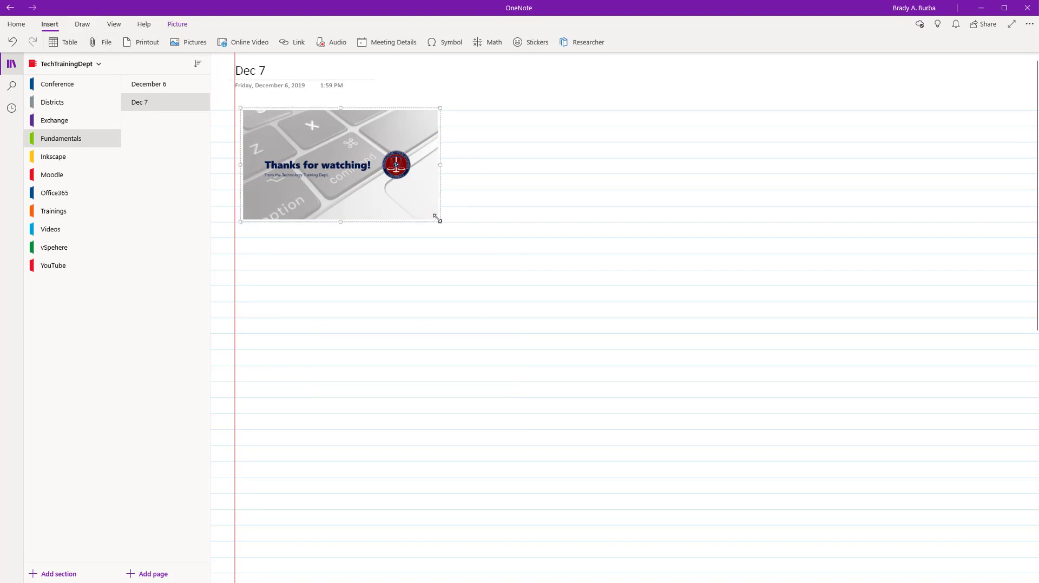
left_click_drag(438, 220, 522, 291)
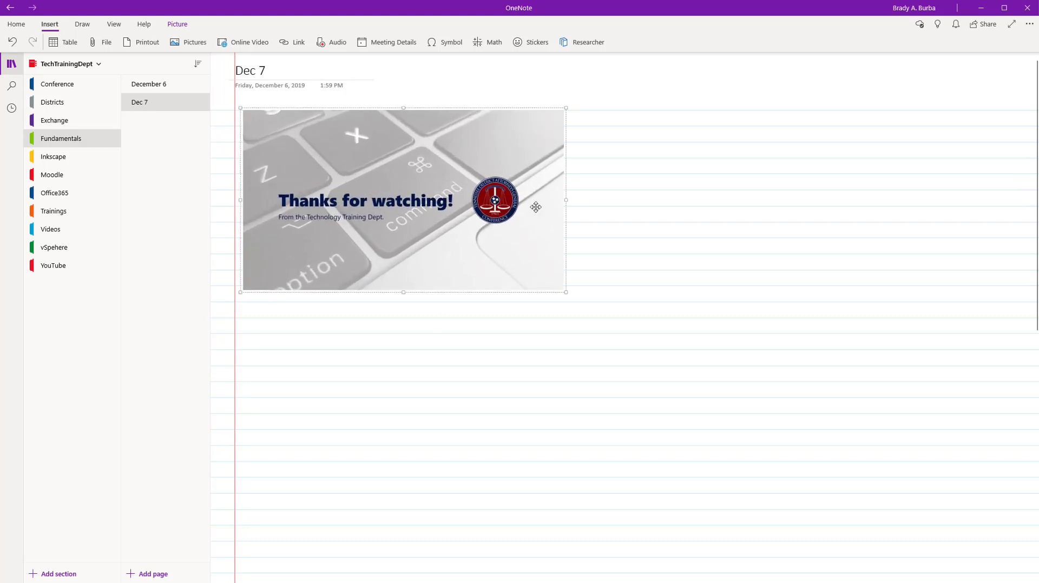
- Add a widened text container reading "Caption..." to the right of the picture and move it up near the picture's top edge
left_click(582, 154)
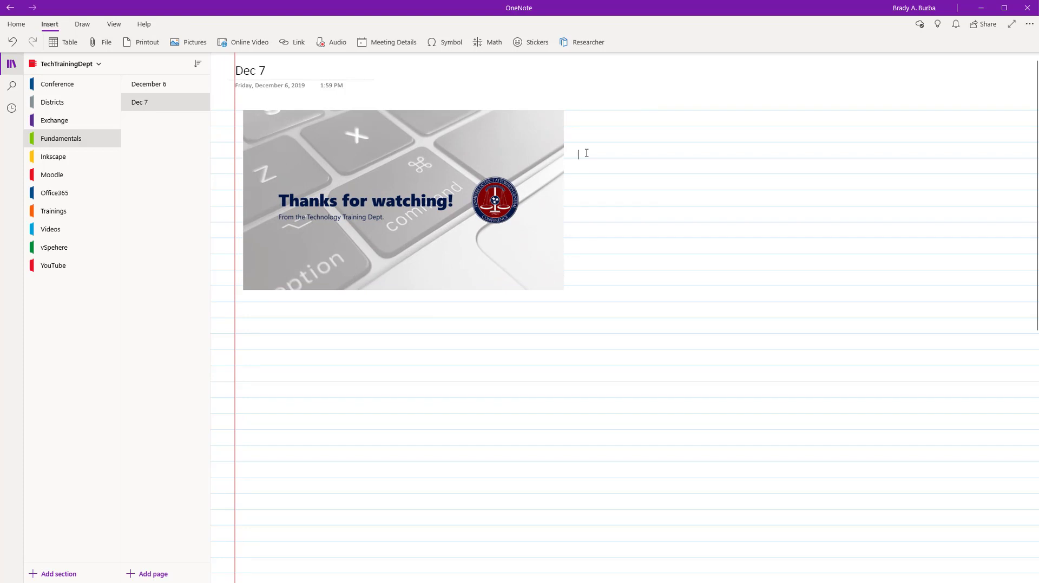
left_click(587, 153)
type("Caption...")
left_click_drag(639, 154, 752, 156)
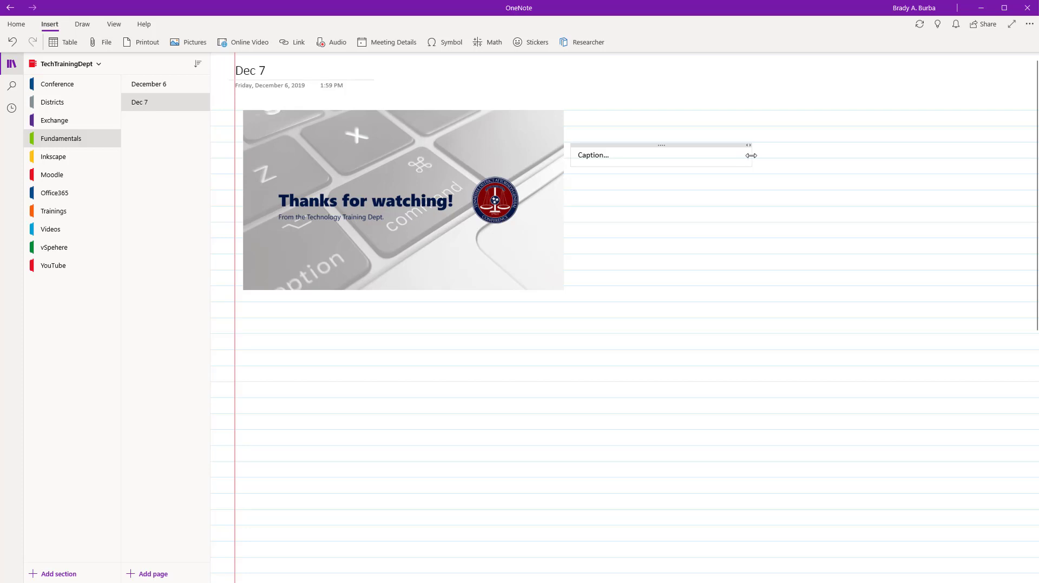
key("ctrl+a")
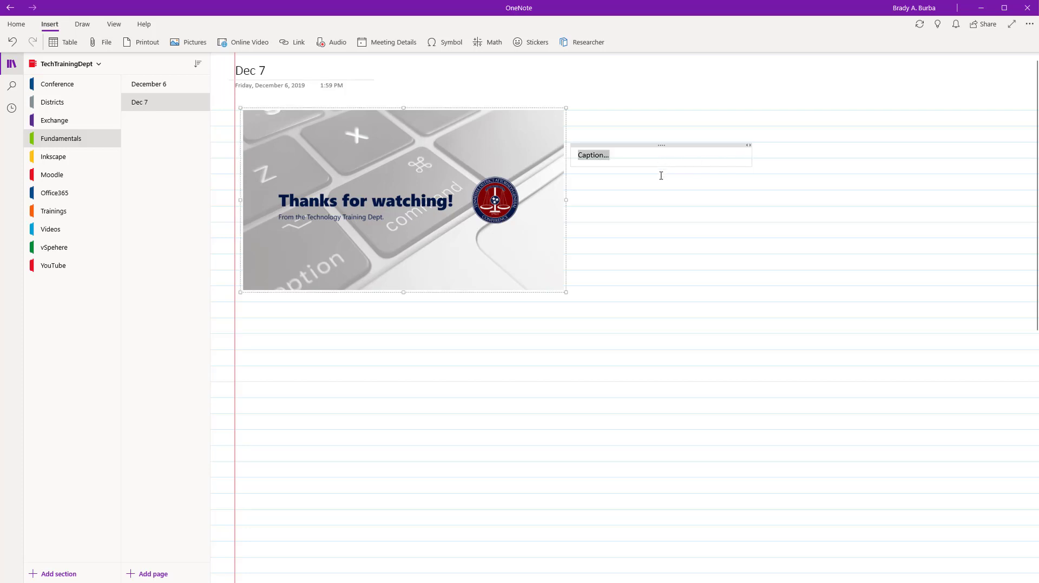
left_click(685, 143)
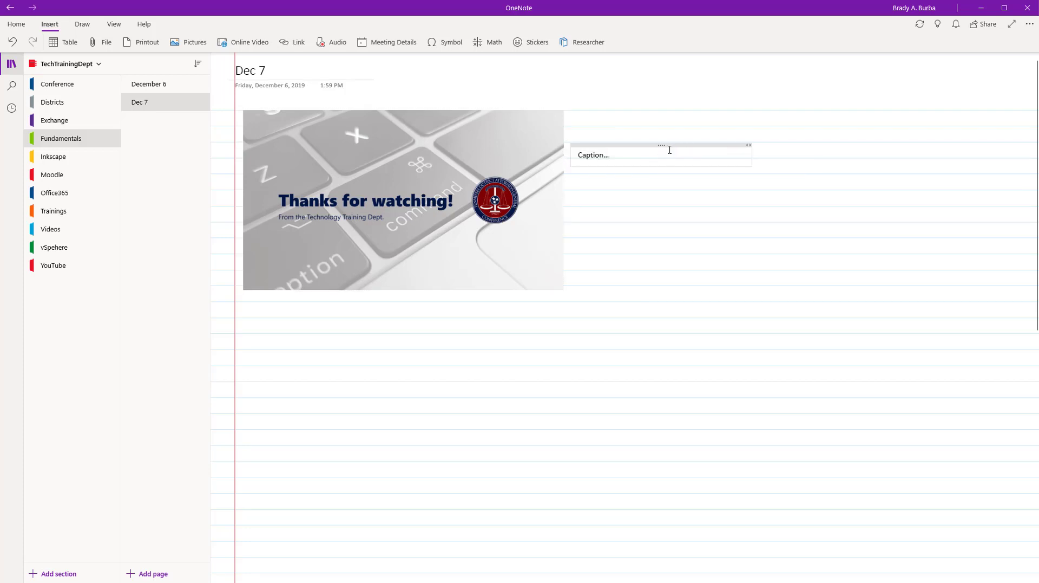
left_click_drag(662, 147, 666, 123)
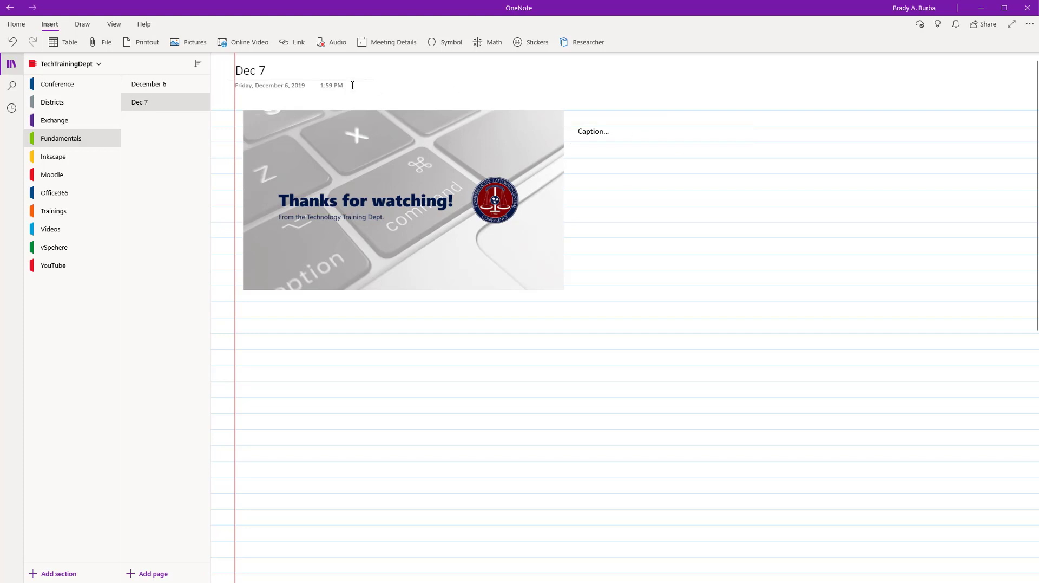
- View the December 6 page and the Remote page in the Trainings section
left_click(90, 26)
left_click(111, 28)
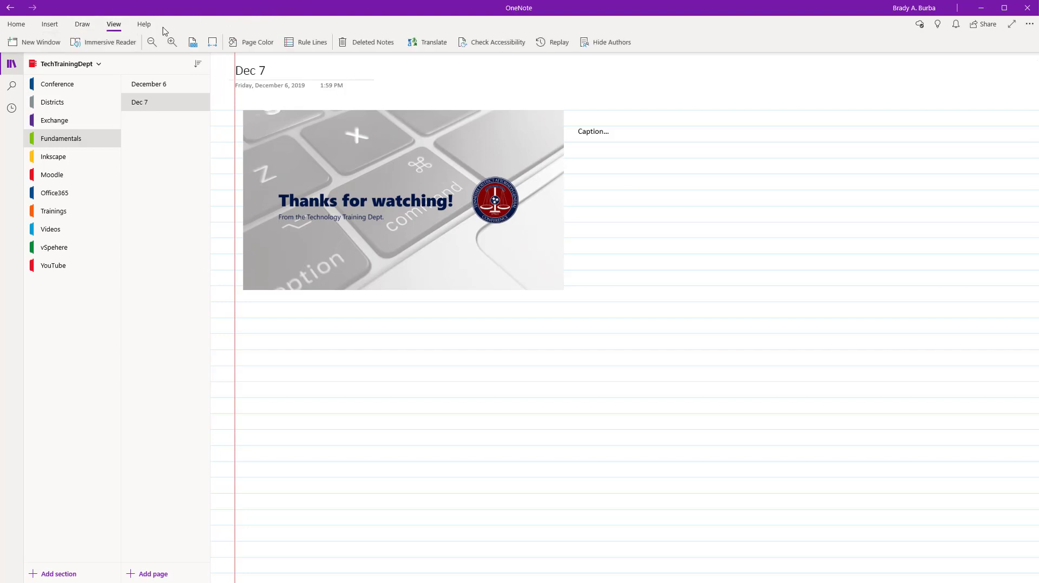
left_click(151, 85)
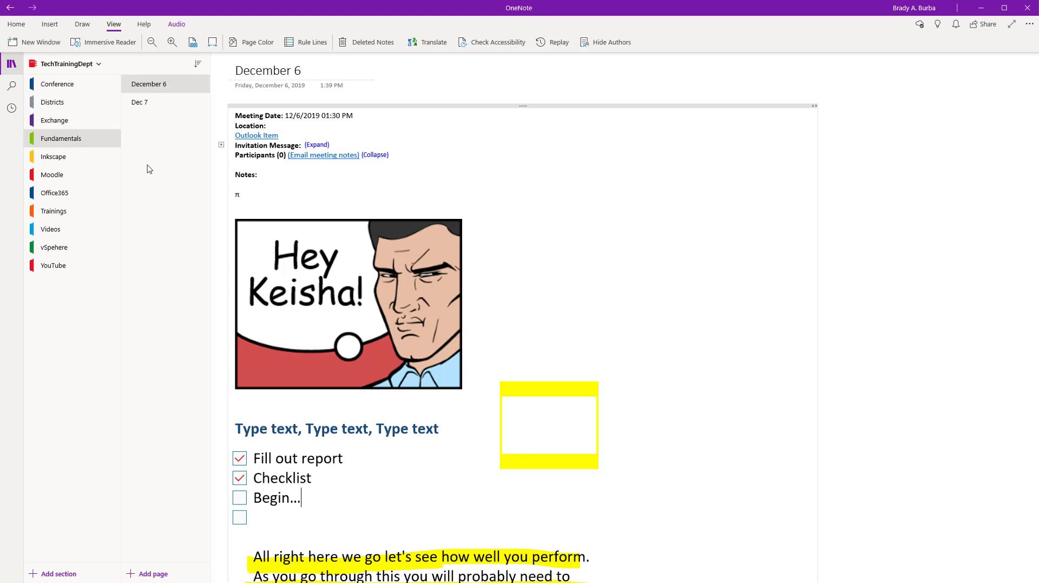
left_click(72, 210)
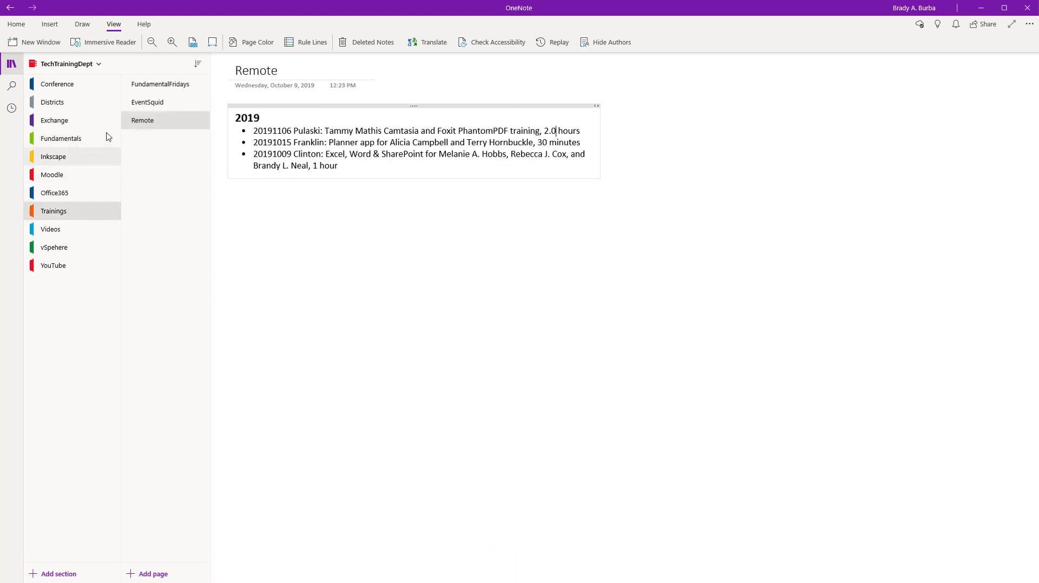
- Open the Conference section's AlternativeWorkSpace page in Immersive Reader and start reading it aloud
left_click(74, 86)
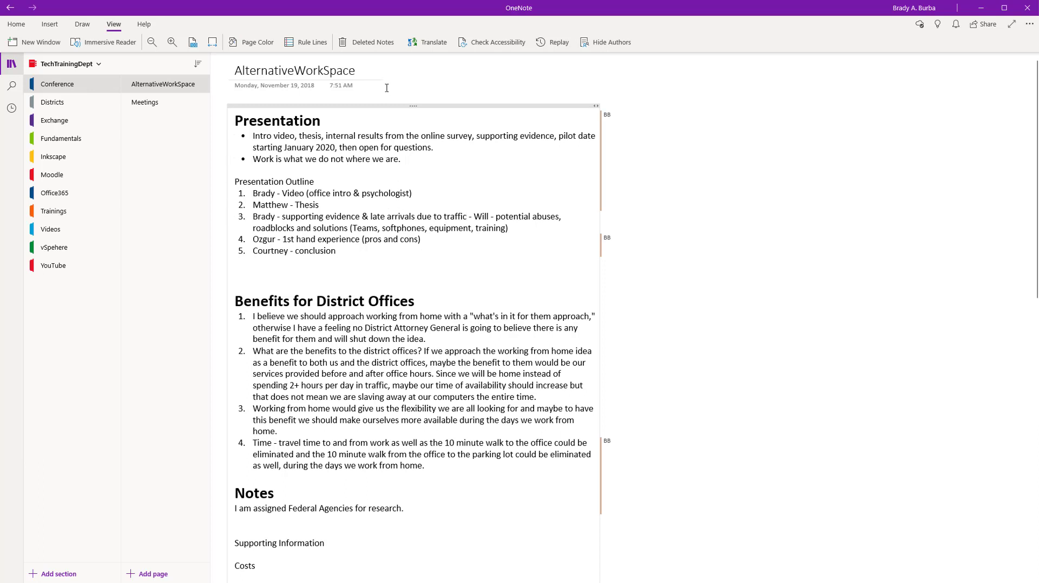
left_click(110, 43)
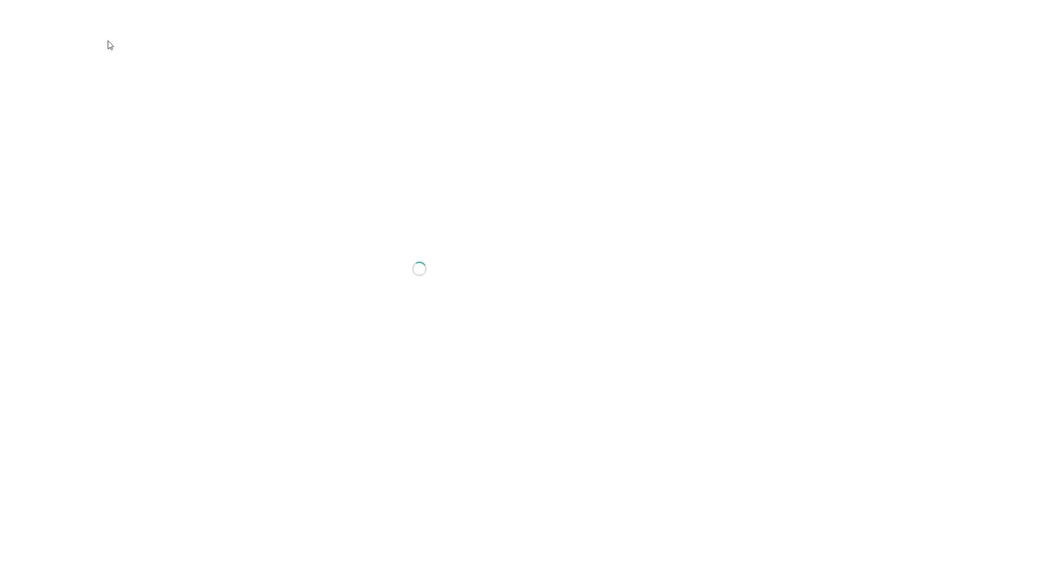
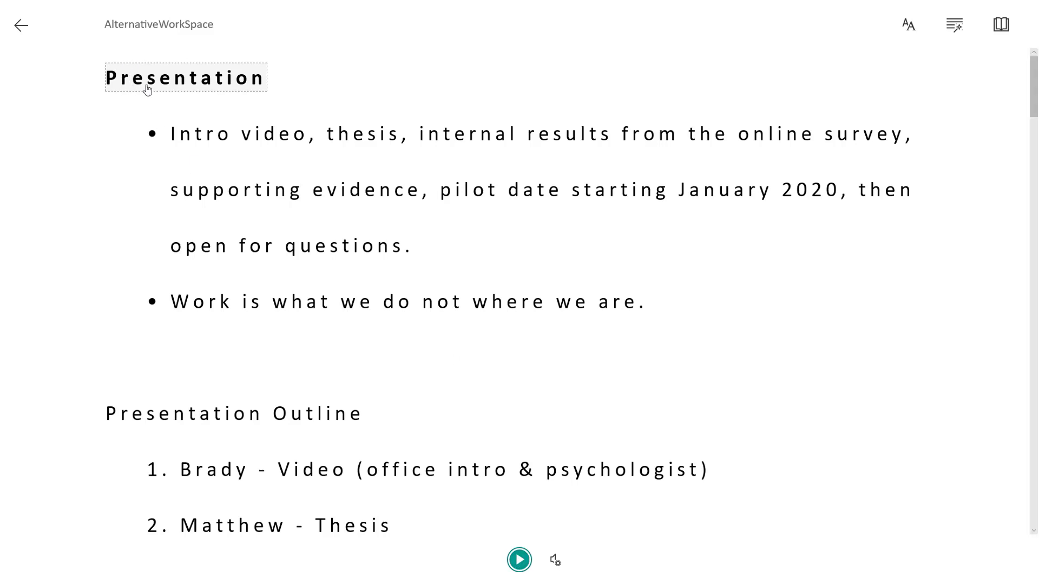
left_click(520, 559)
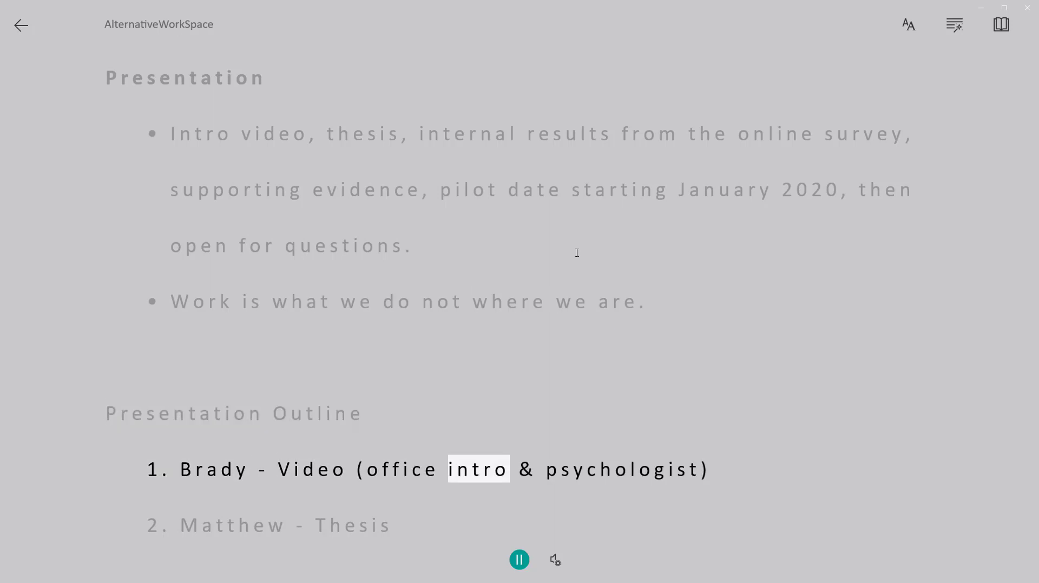
- Stop the read-aloud, exit Immersive Reader and return to the Dec 7 page in the Fundamentals section
left_click(520, 559)
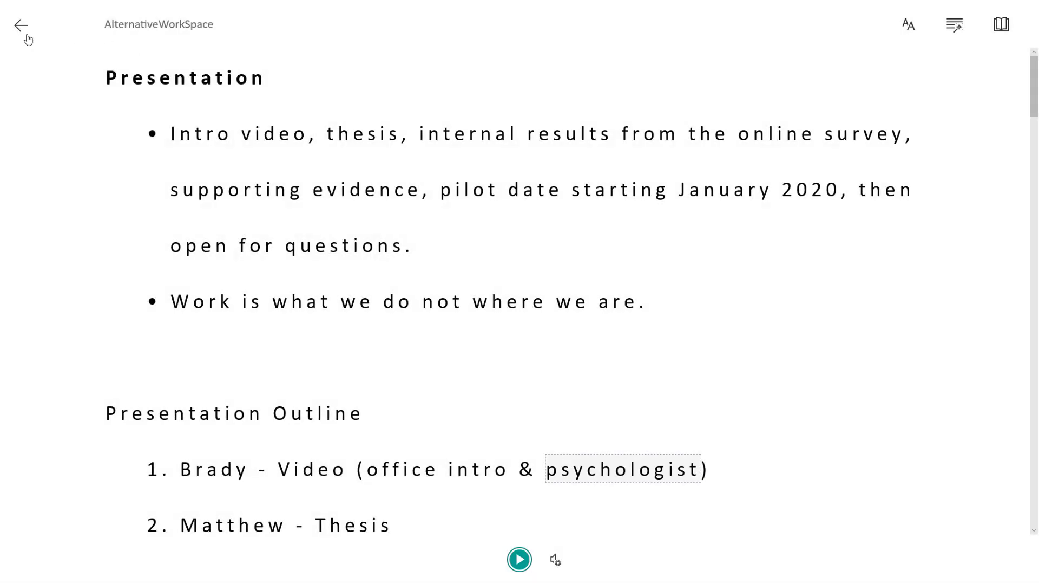
left_click(22, 26)
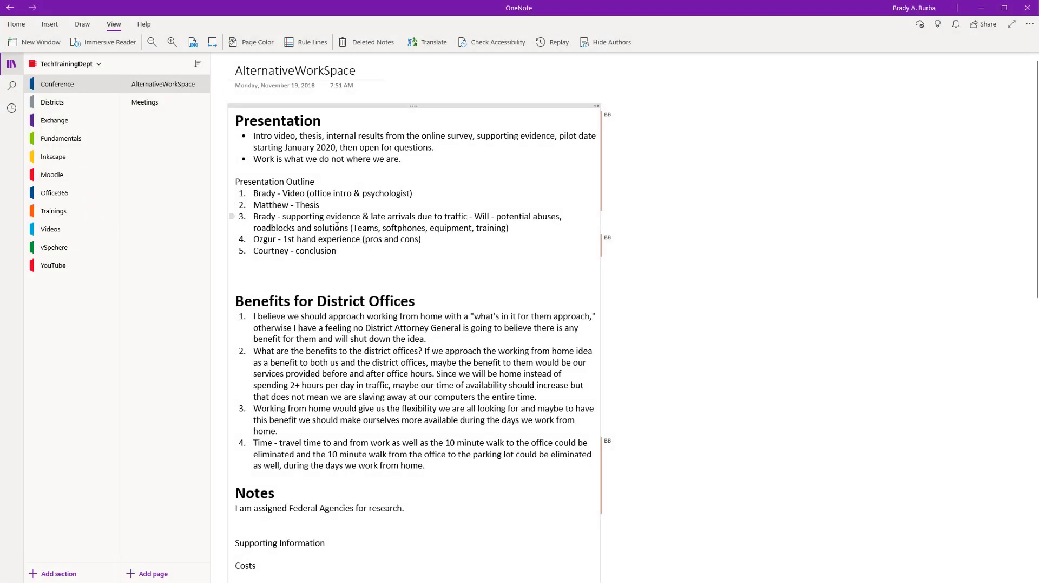
left_click(67, 138)
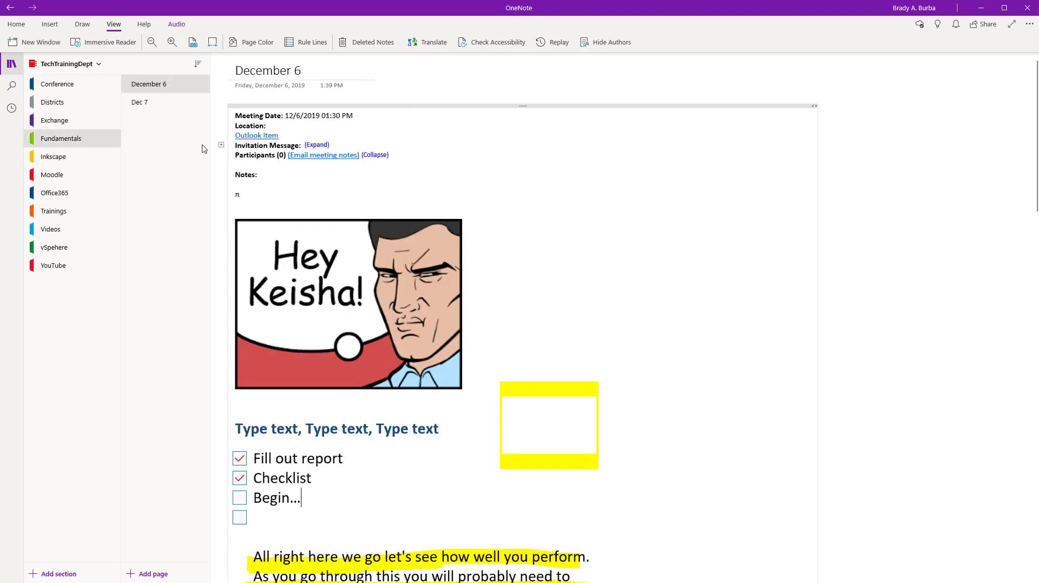
left_click(157, 102)
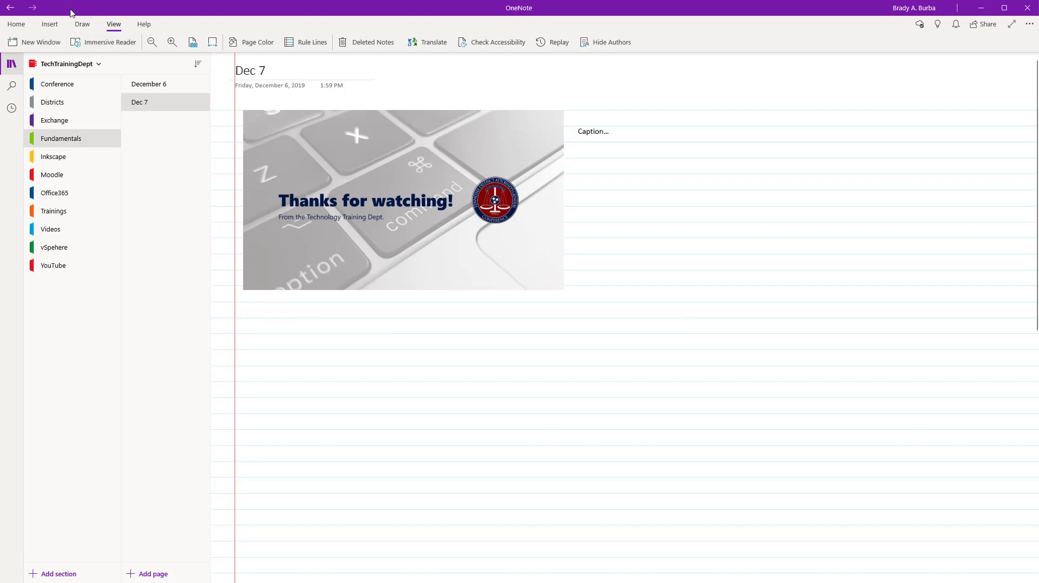
- Insert the AWS One Pager.pdf file from the Desktop folder as a printout below the picture on the Dec 7 page
left_click(50, 25)
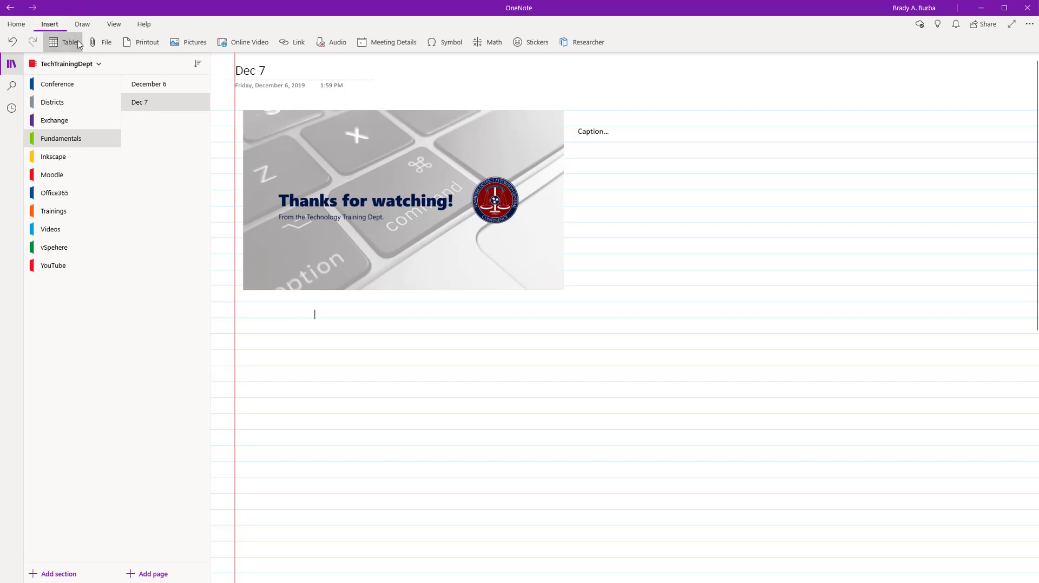
left_click(100, 49)
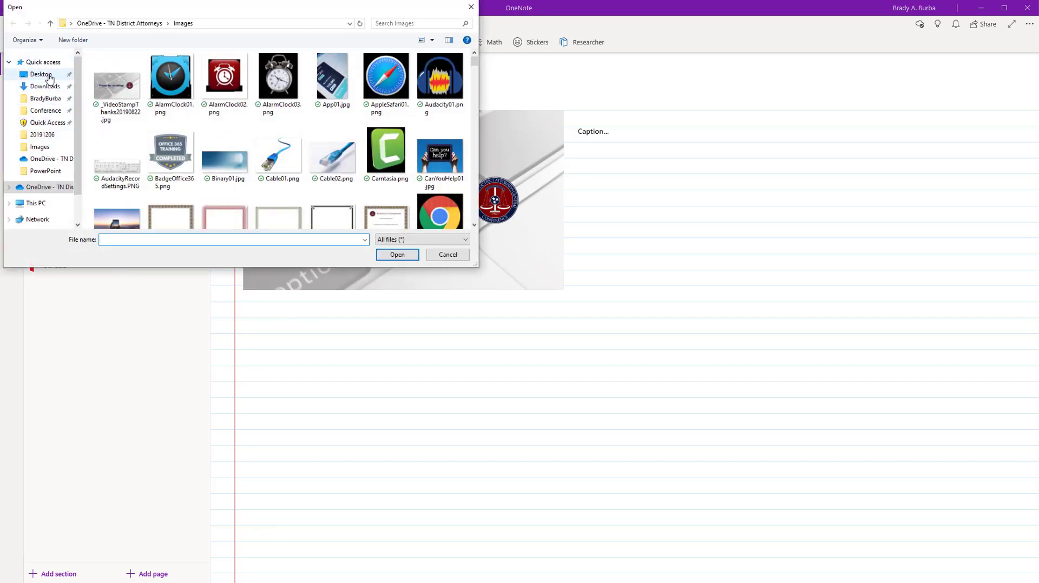
left_click(48, 76)
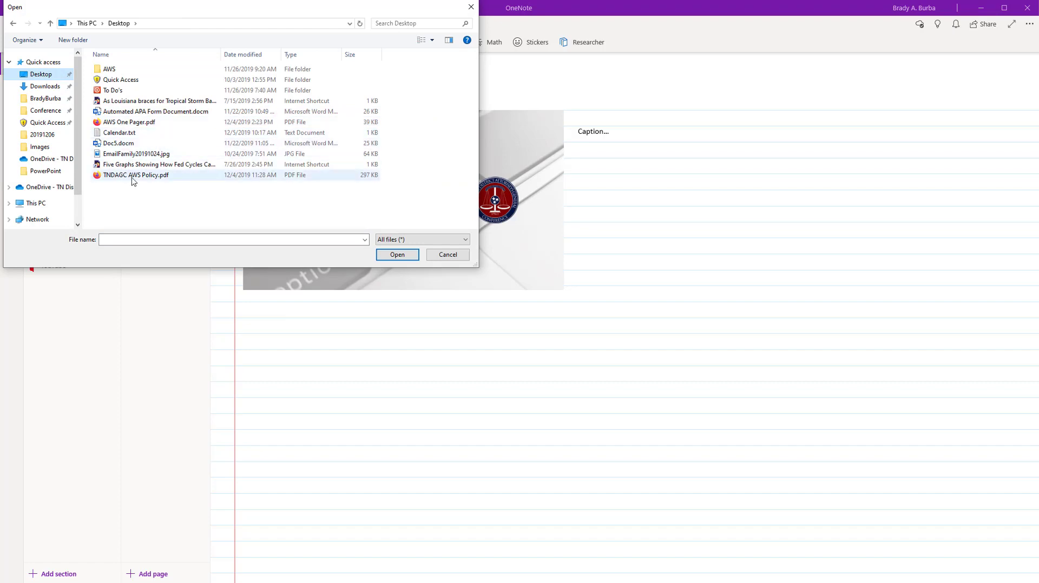
left_click(117, 123)
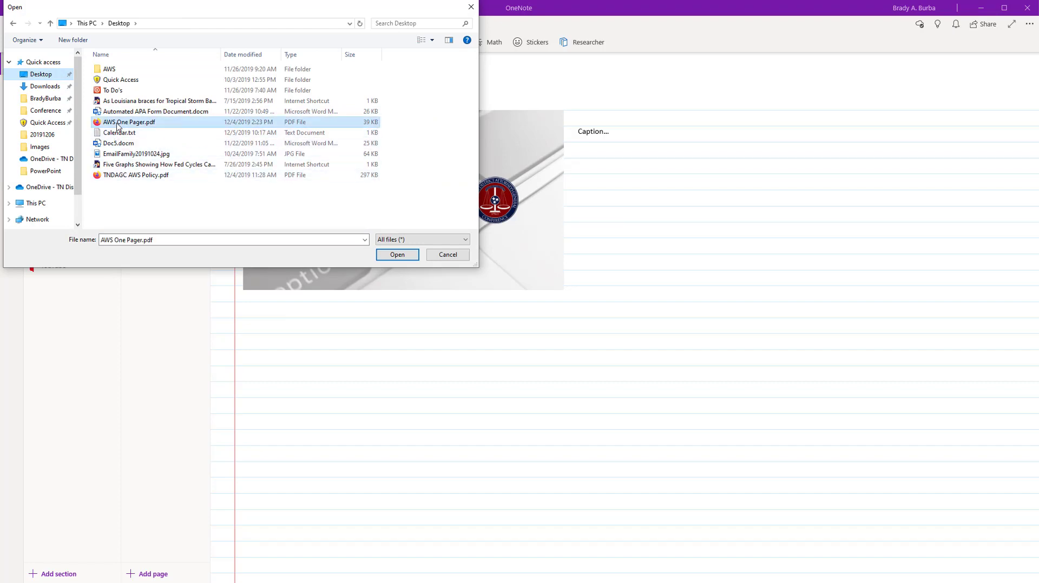
left_click(392, 256)
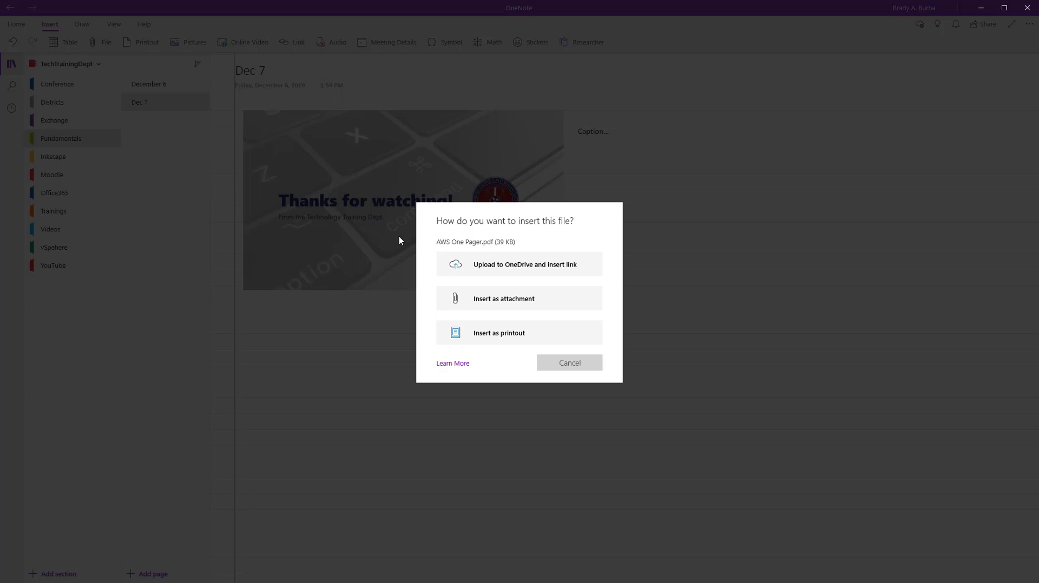
left_click(505, 331)
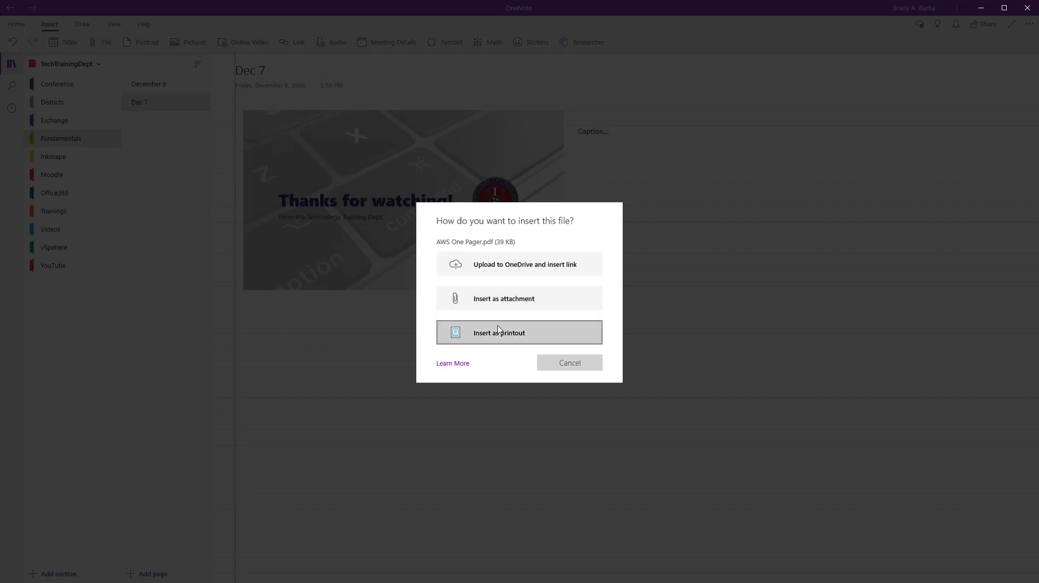
left_click(468, 334)
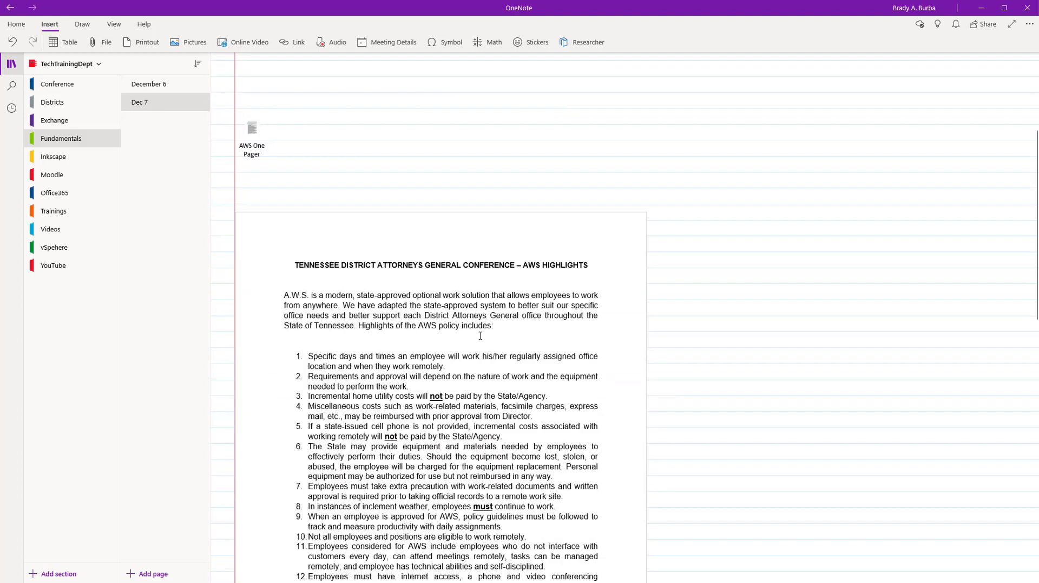
- Delete the AWS One Pager file icon above the printout and move the printout up to just below the picture
scroll(423, 243, "up", 3)
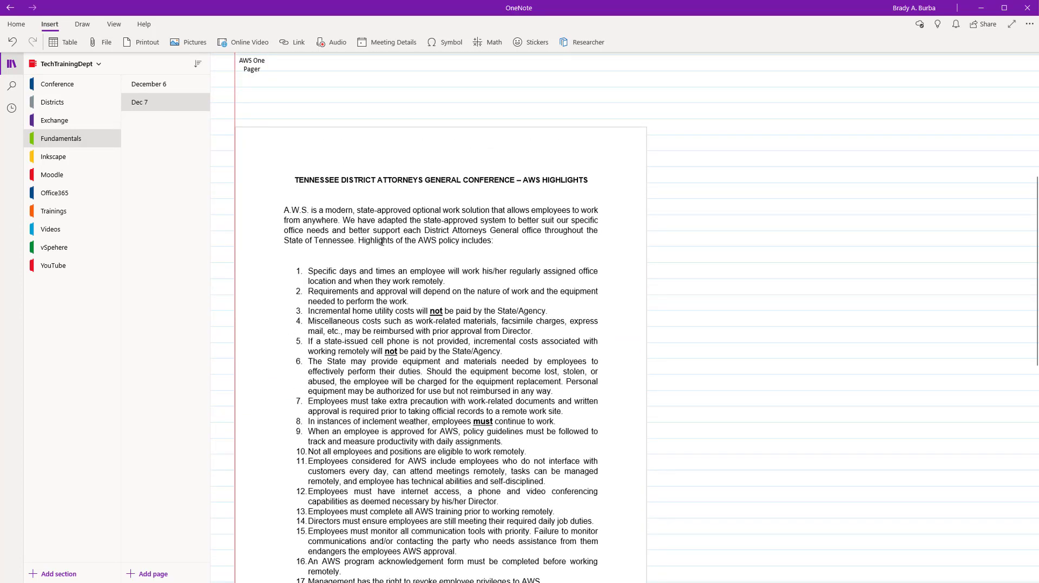
scroll(498, 275, "down", 4)
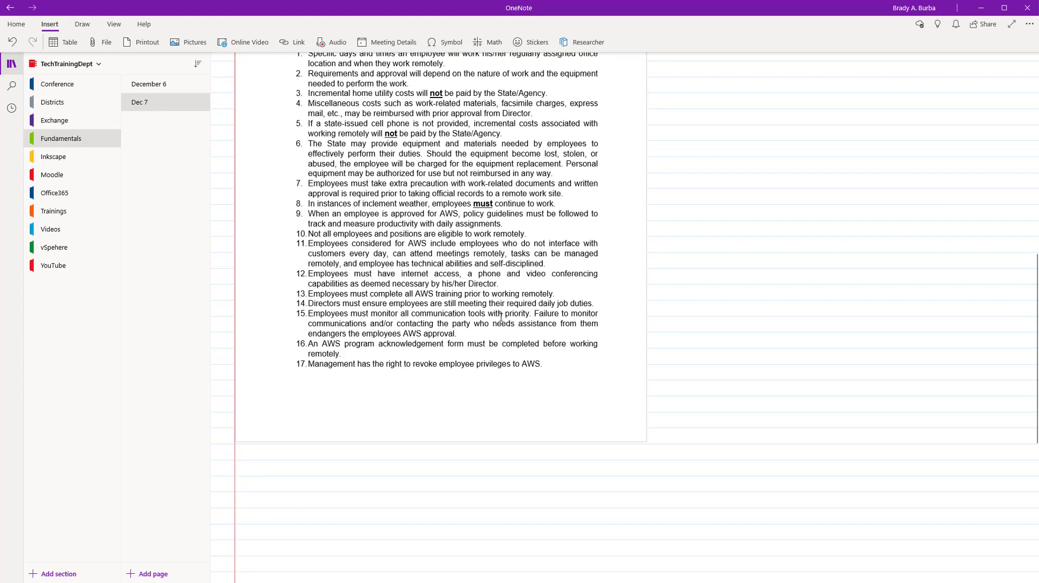
scroll(501, 316, "up", 7)
scroll(501, 317, "up", 3)
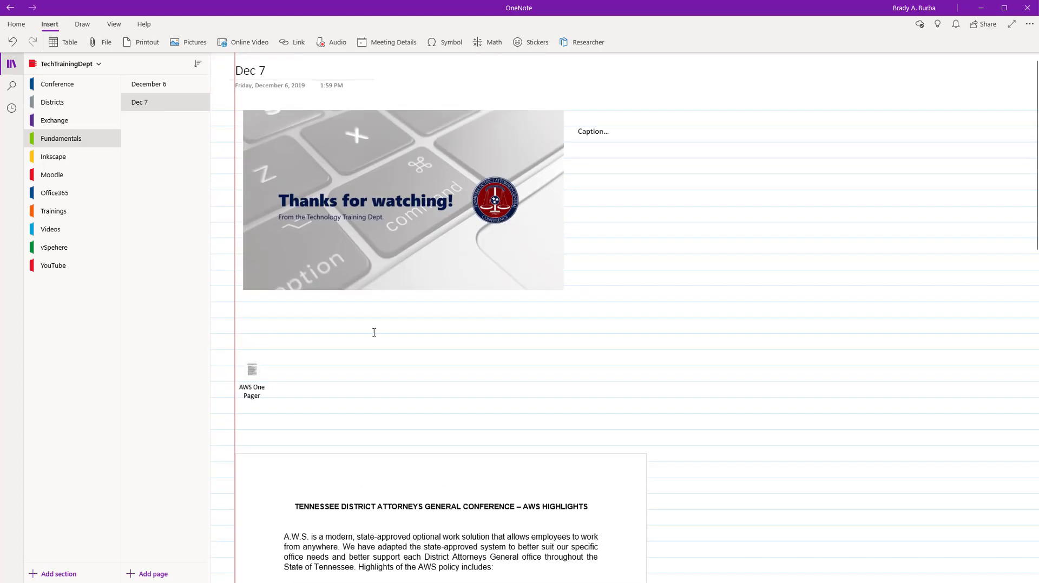
left_click(258, 373)
left_click_drag(258, 385, 282, 378)
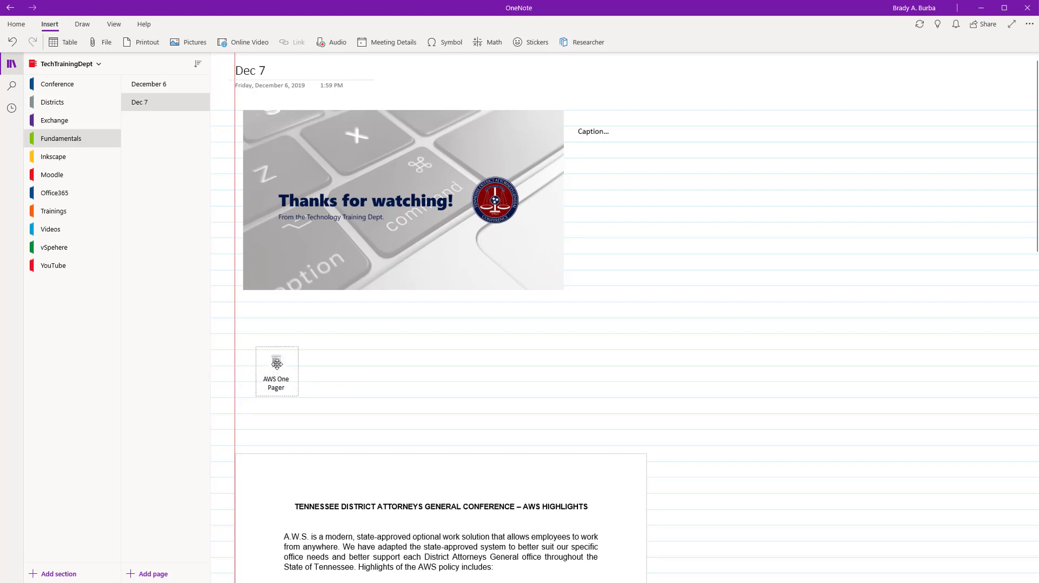
key("Delete")
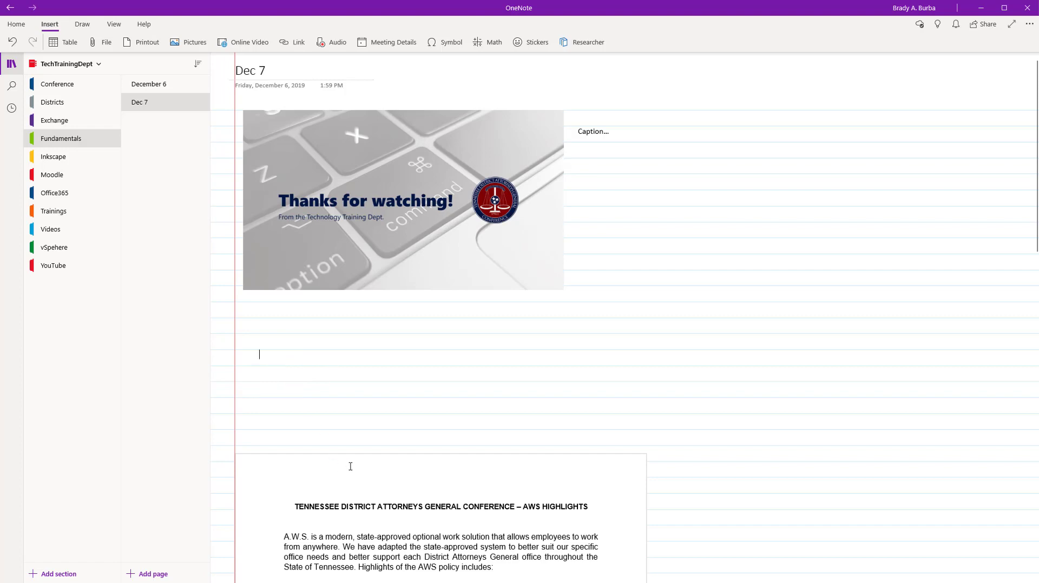
left_click_drag(406, 501, 448, 406)
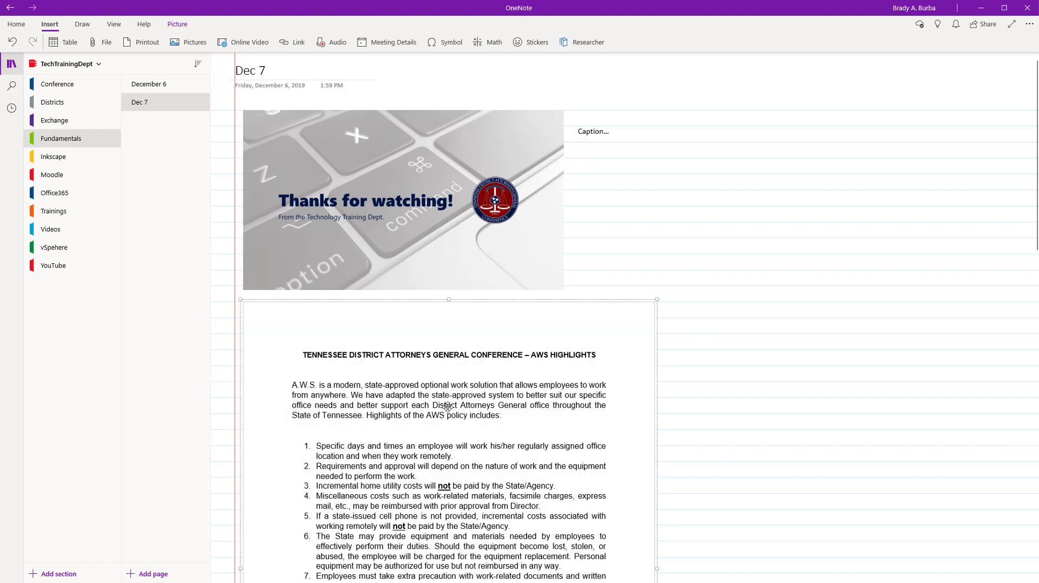
- Try to open the AWS One Pager printout in Immersive Reader
scroll(447, 407, "down", 4)
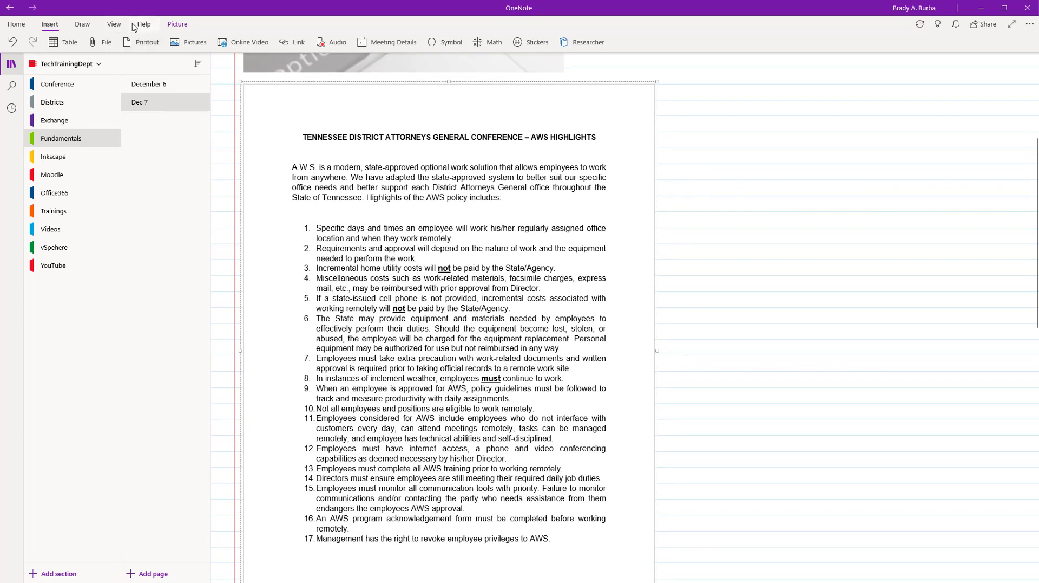
left_click(110, 31)
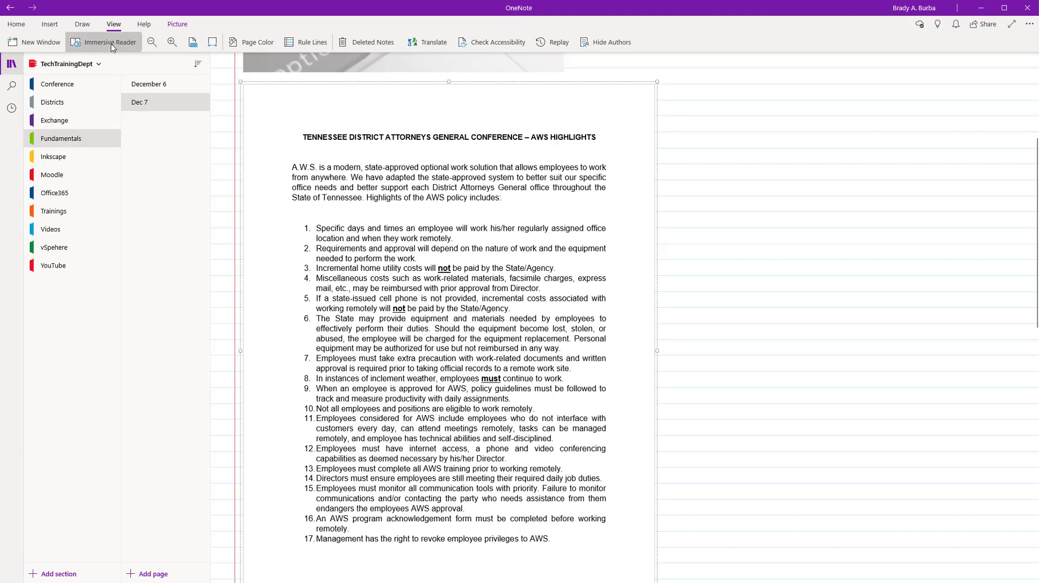
left_click(110, 43)
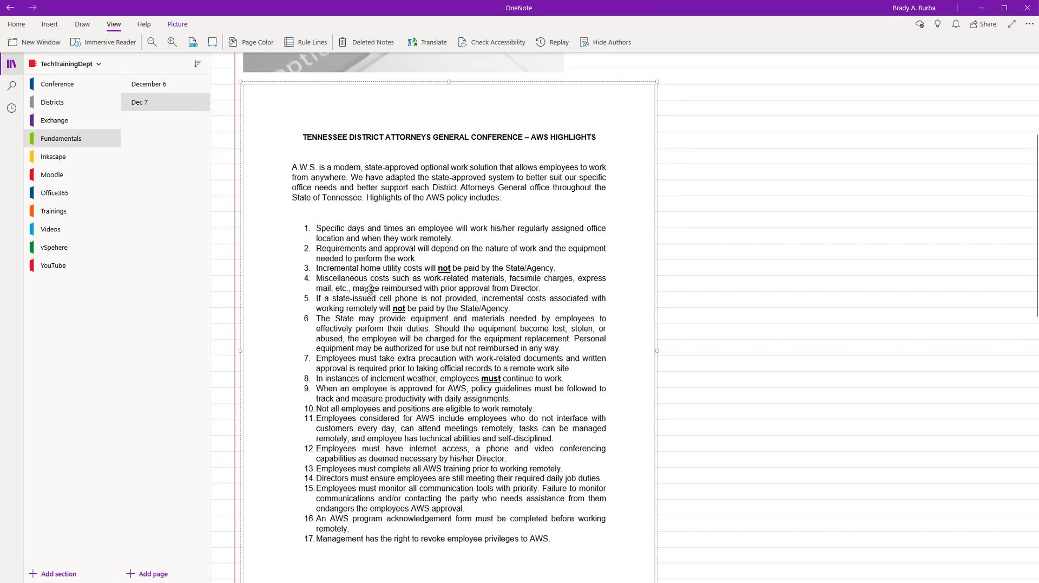
scroll(385, 268, "up", 4)
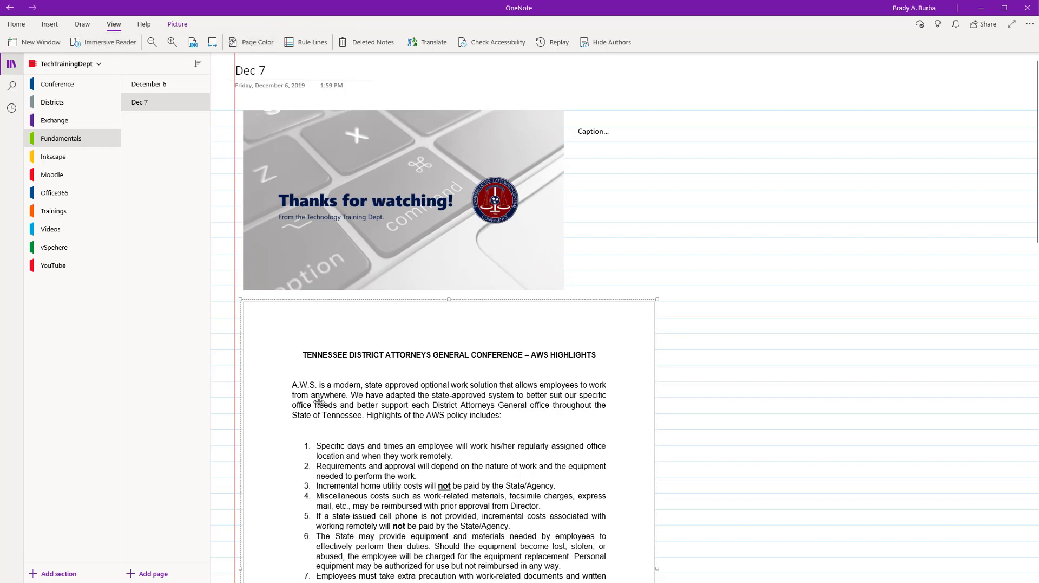
- Open the OneNote video training, briefly play the Search and find notes video under Stay organized, and return to the topic list
left_click(144, 26)
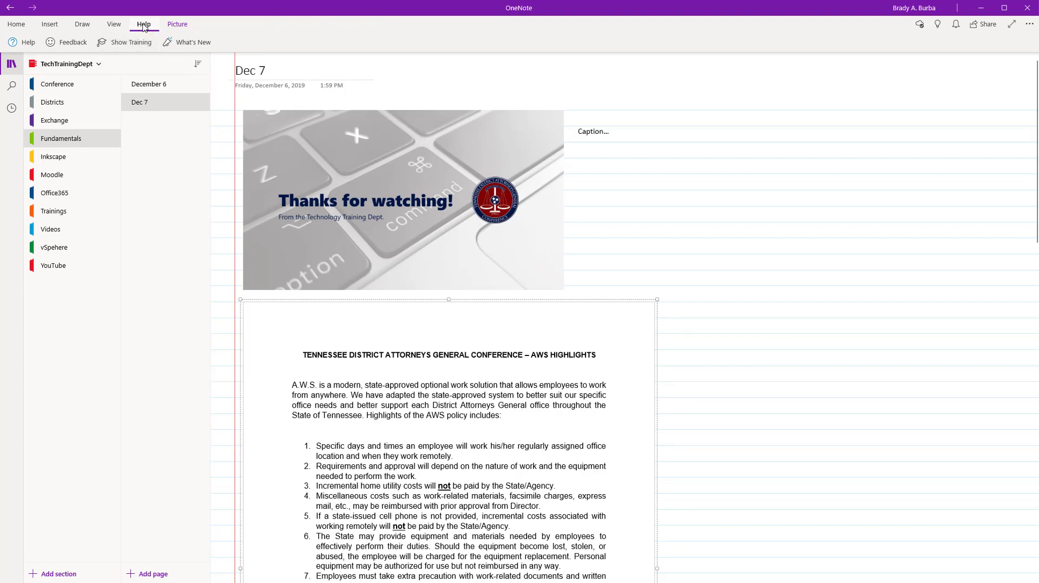
left_click(114, 48)
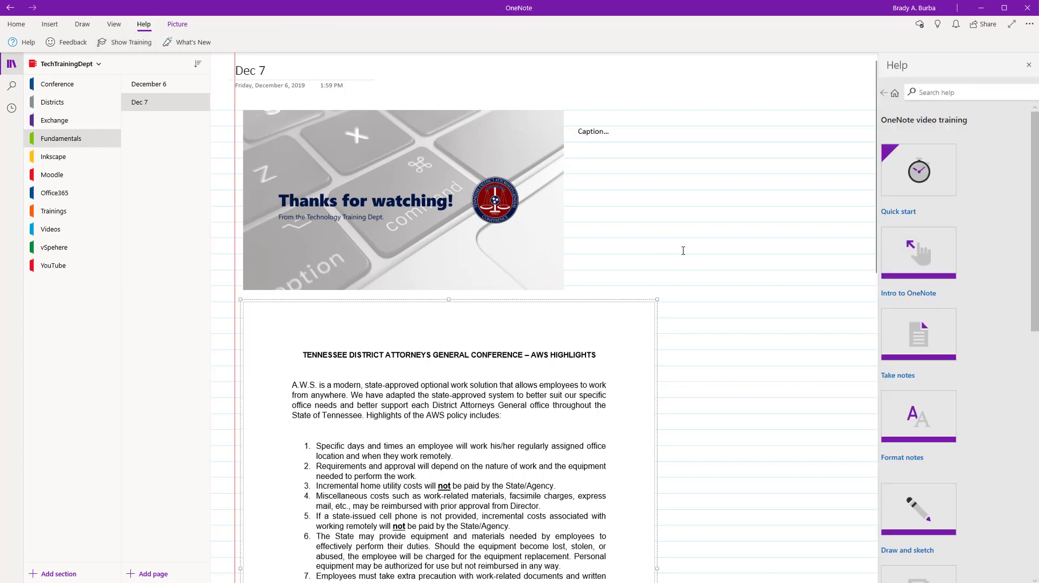
scroll(983, 249, "down", 2)
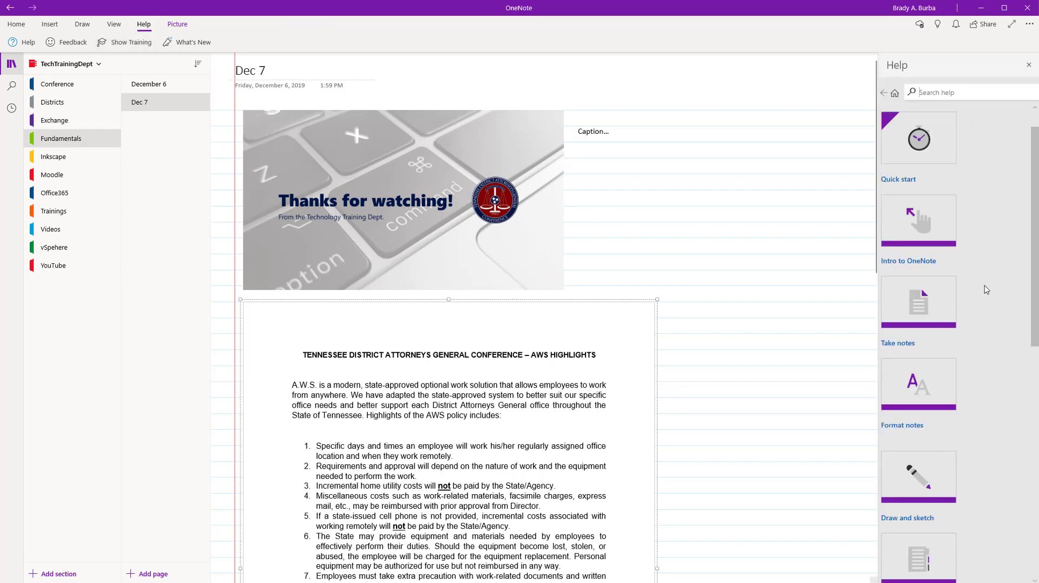
scroll(980, 406, "down", 2)
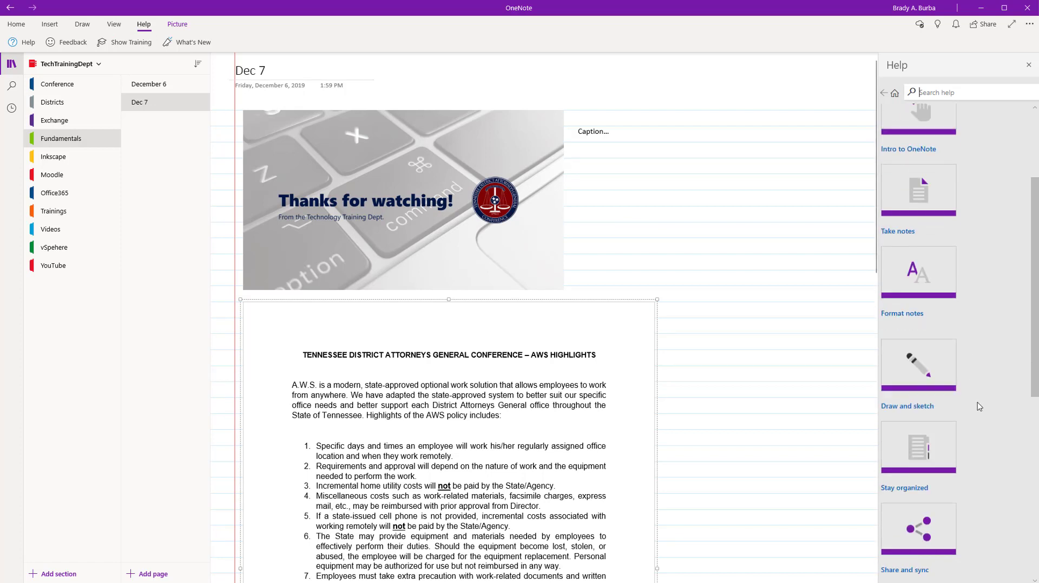
scroll(980, 406, "down", 2)
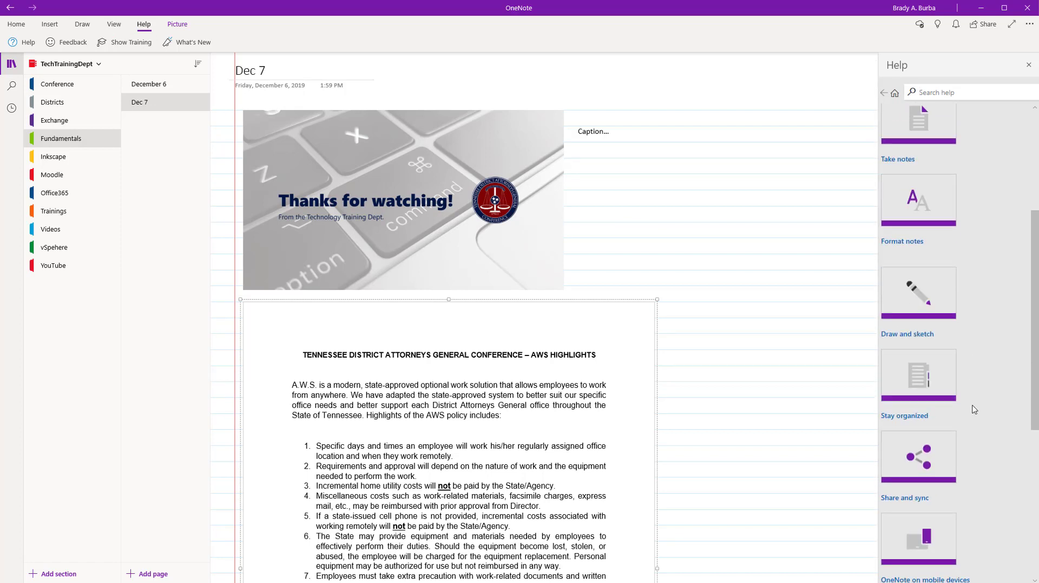
left_click(915, 403)
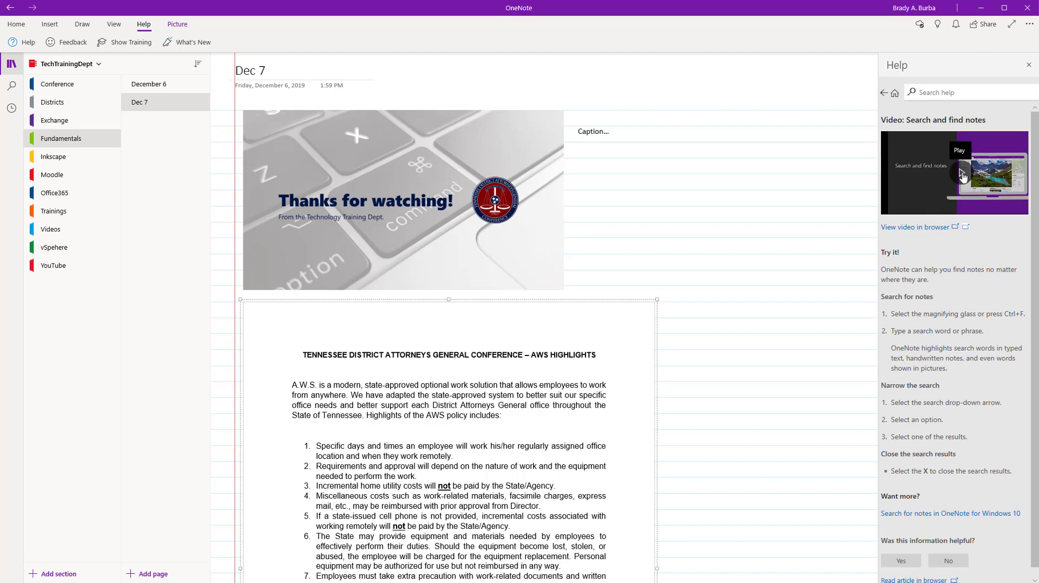
left_click(963, 176)
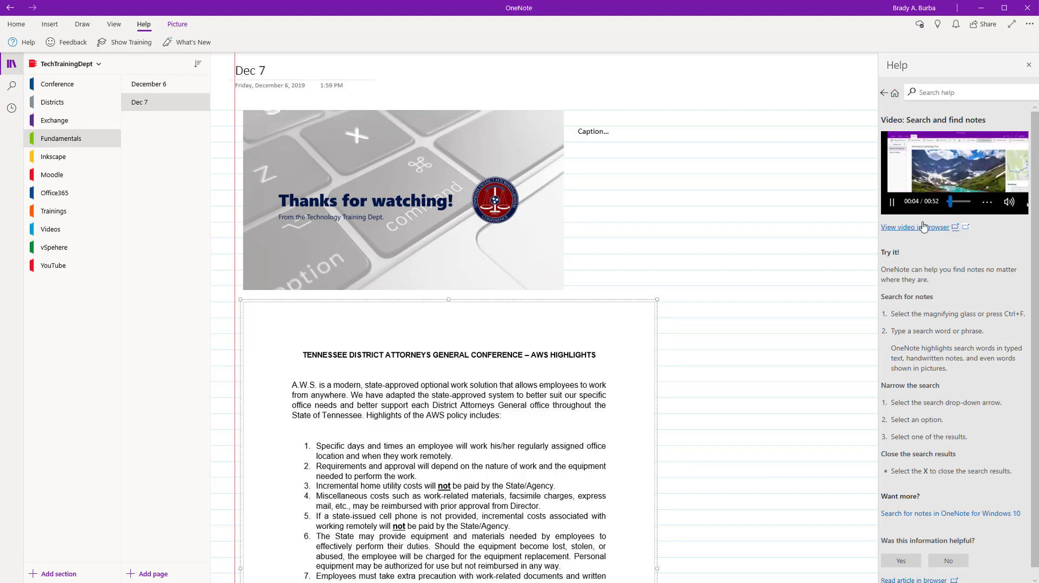
left_click(892, 202)
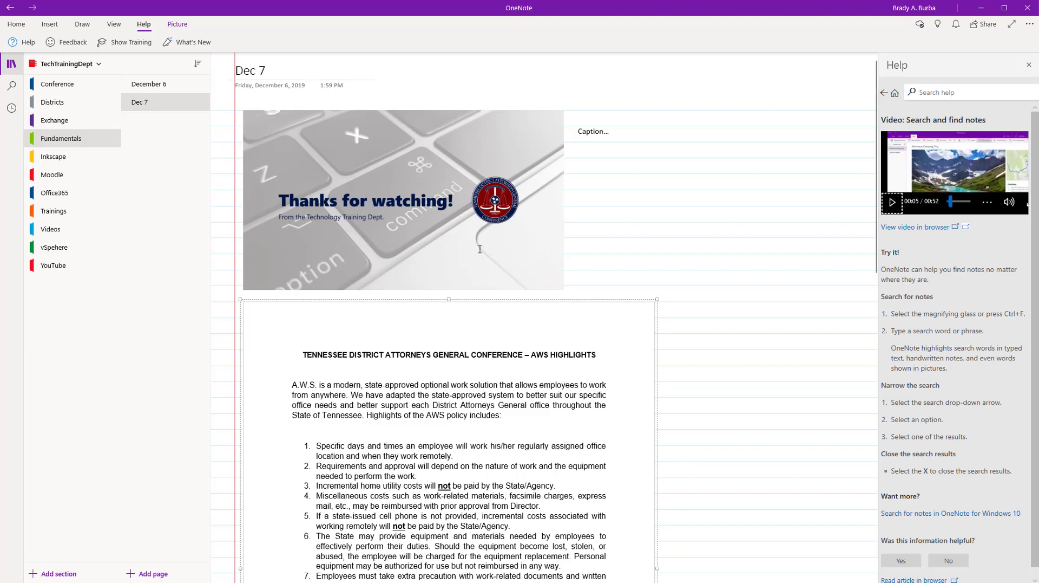
left_click(885, 92)
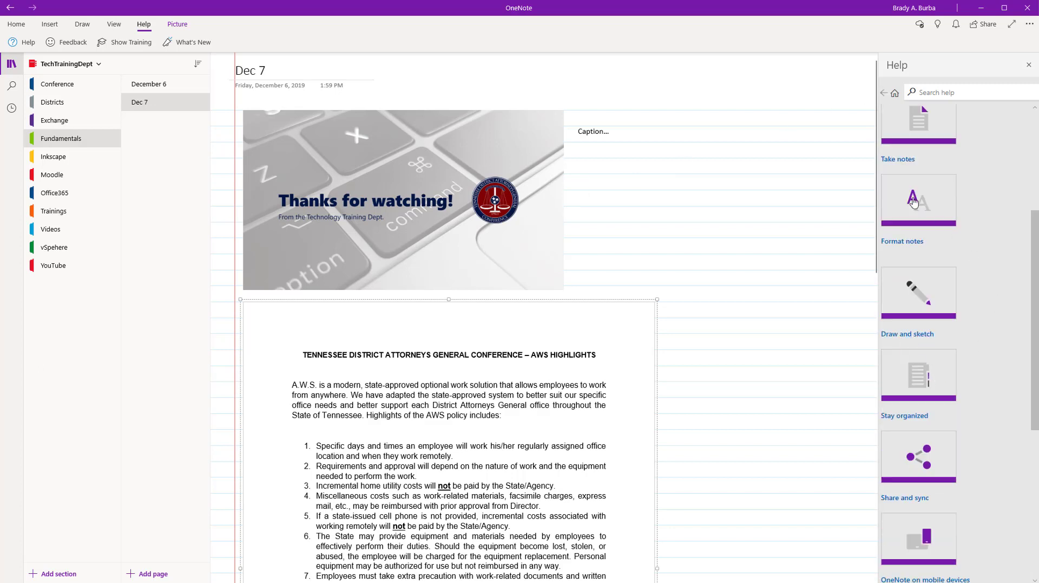
- Briefly play the Format notes training video and review its written instructions before returning to the topic list
left_click(914, 202)
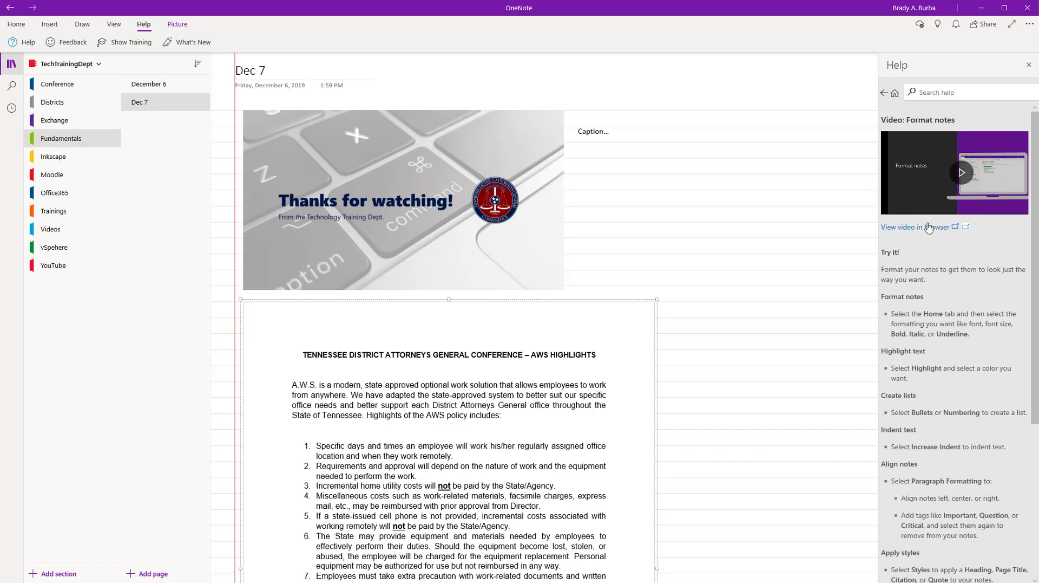
left_click(967, 175)
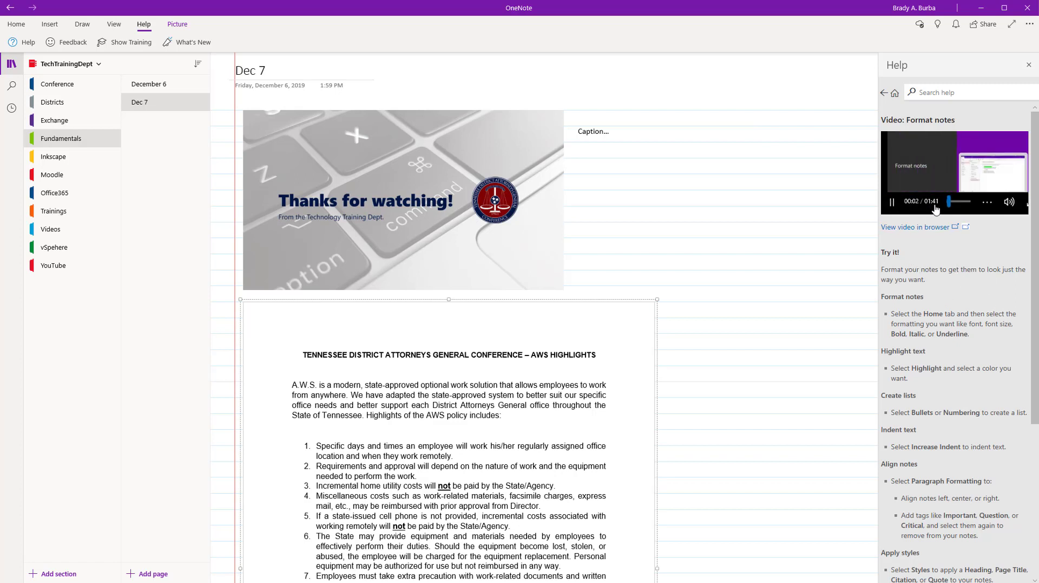
left_click(894, 202)
scroll(941, 254, "down", 5)
scroll(940, 317, "down", 1)
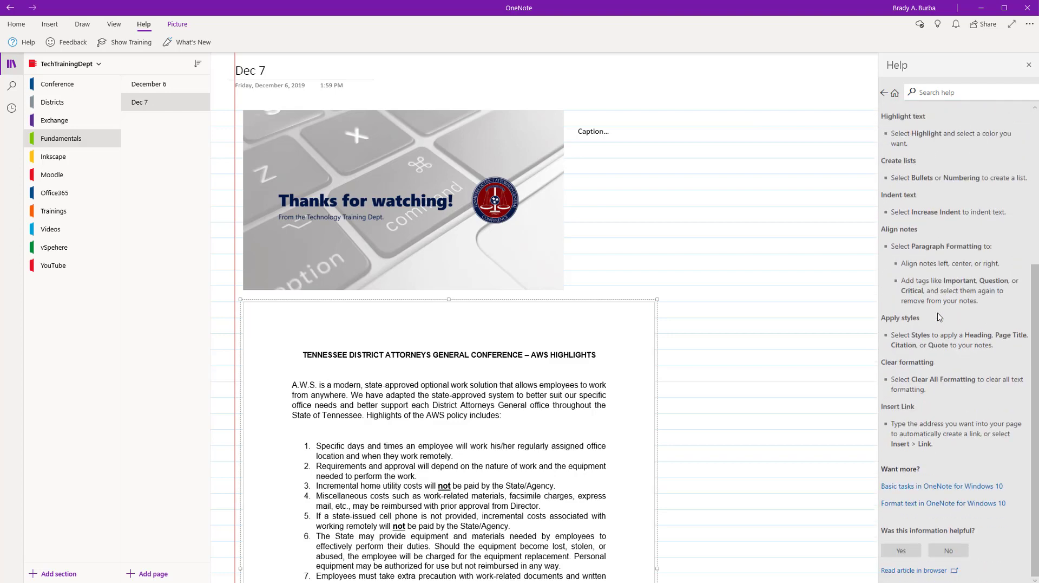
scroll(939, 317, "up", 5)
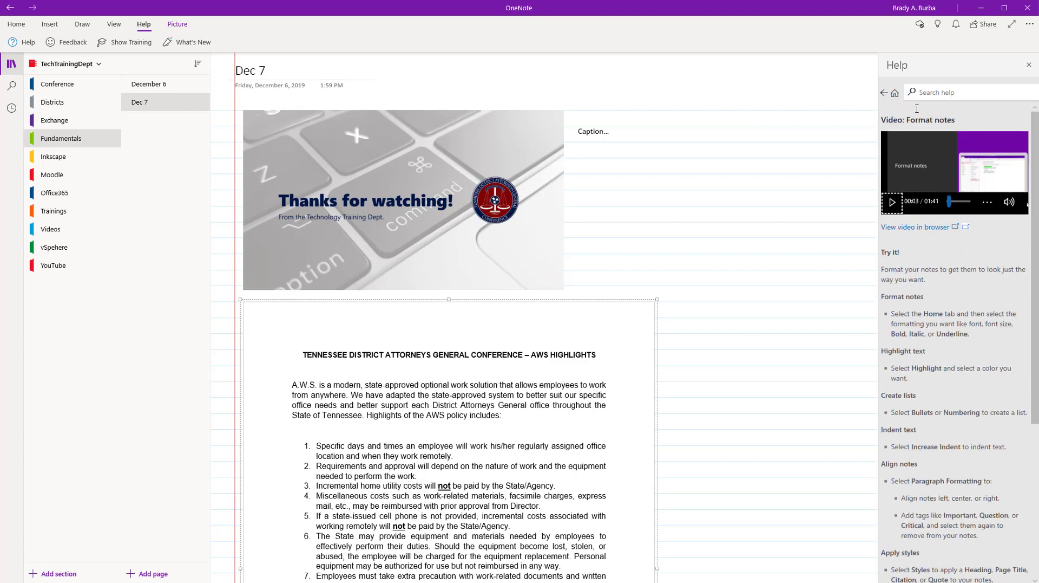
left_click(882, 93)
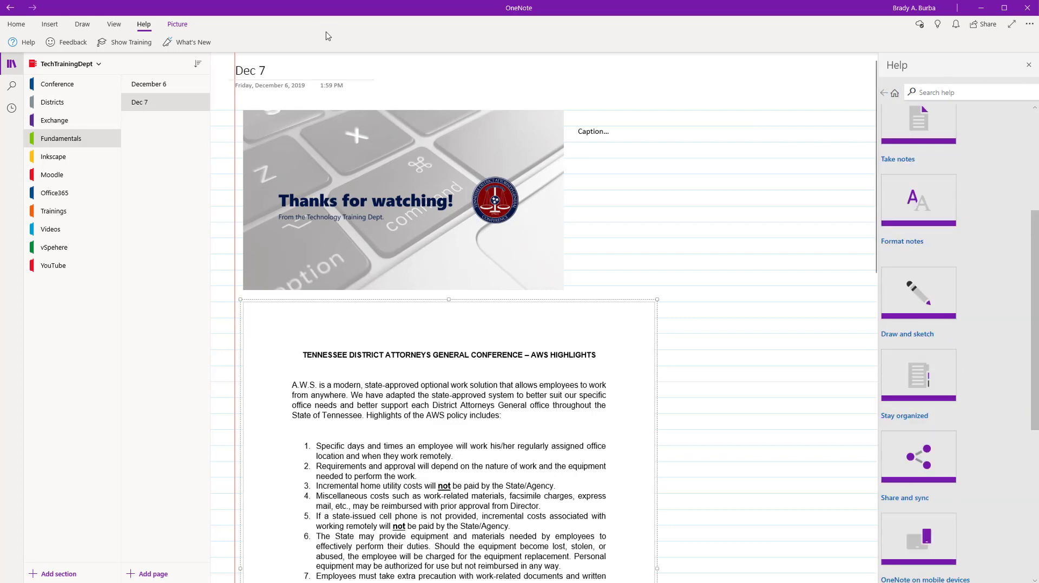
- Review the list of new OneNote features down to its end, then close it along with the Help pane
left_click(196, 42)
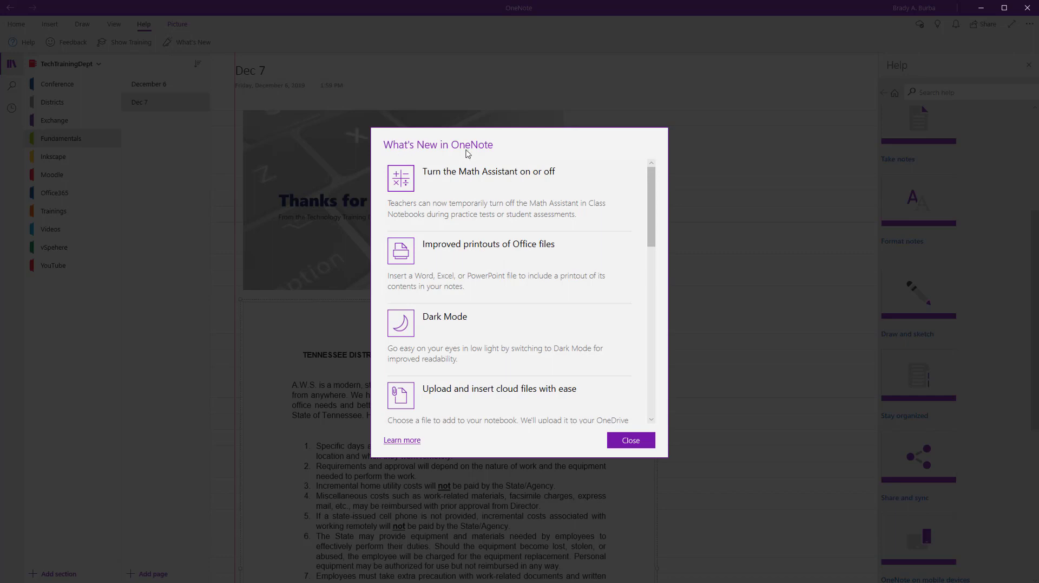
scroll(529, 262, "down", 1)
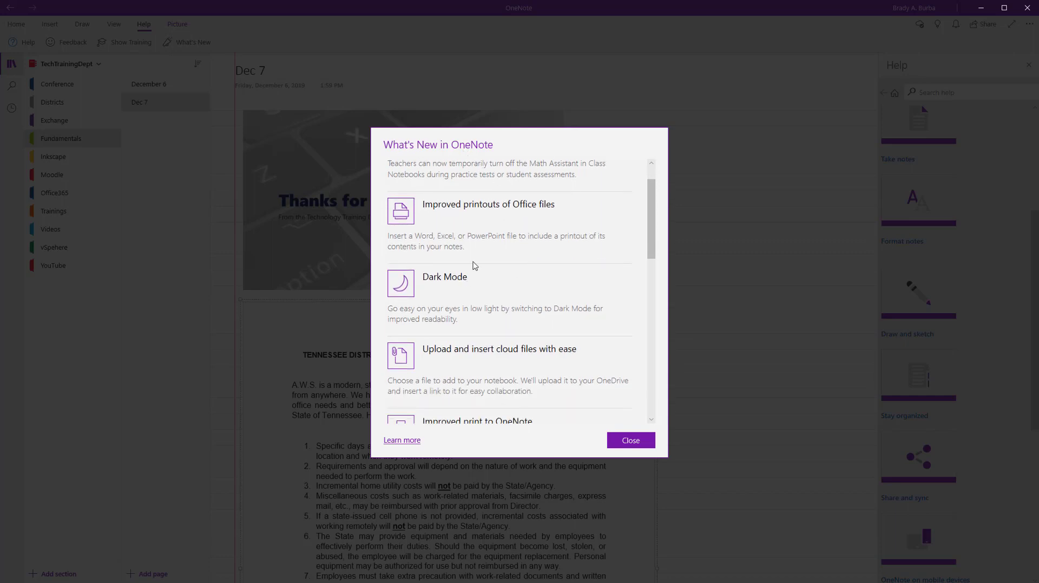
scroll(484, 259, "up", 1)
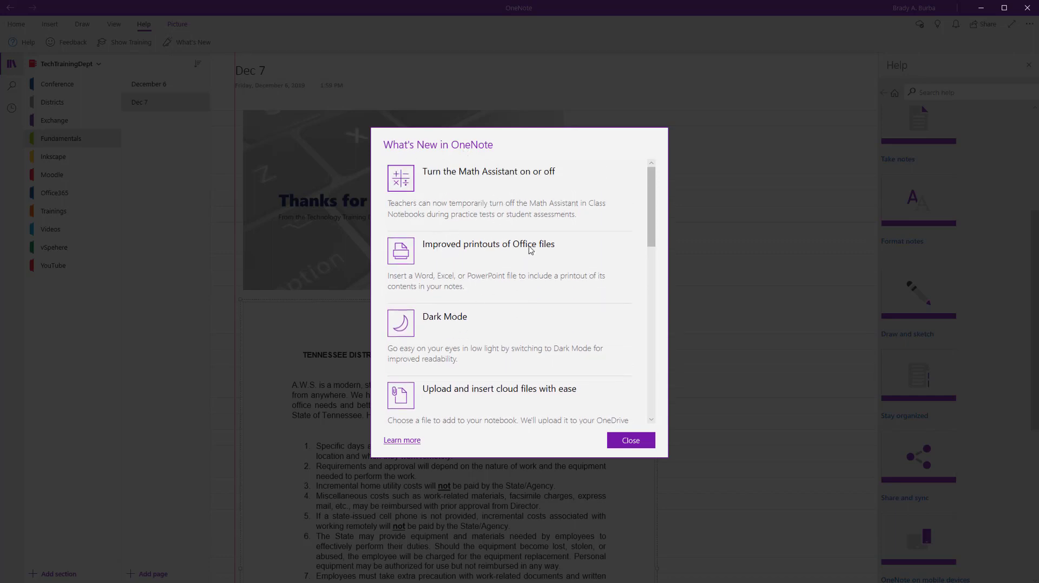
scroll(579, 283, "down", 5)
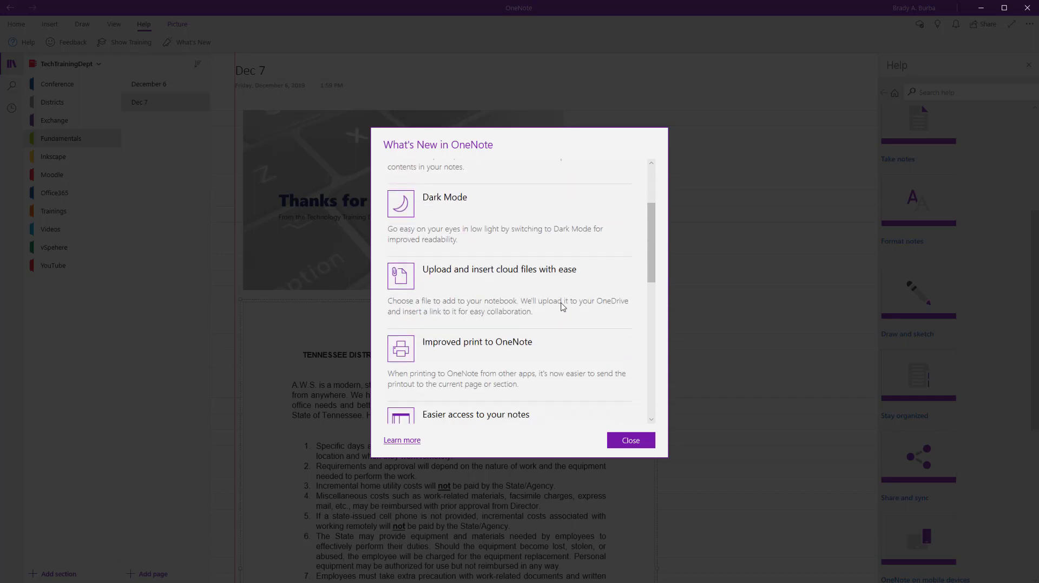
scroll(563, 307, "down", 8)
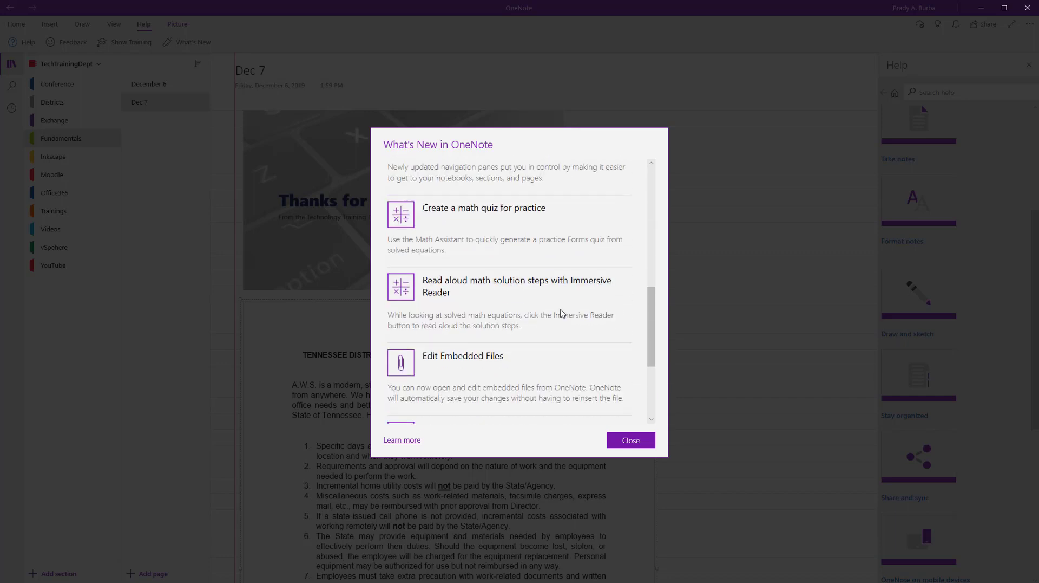
scroll(563, 313, "down", 1)
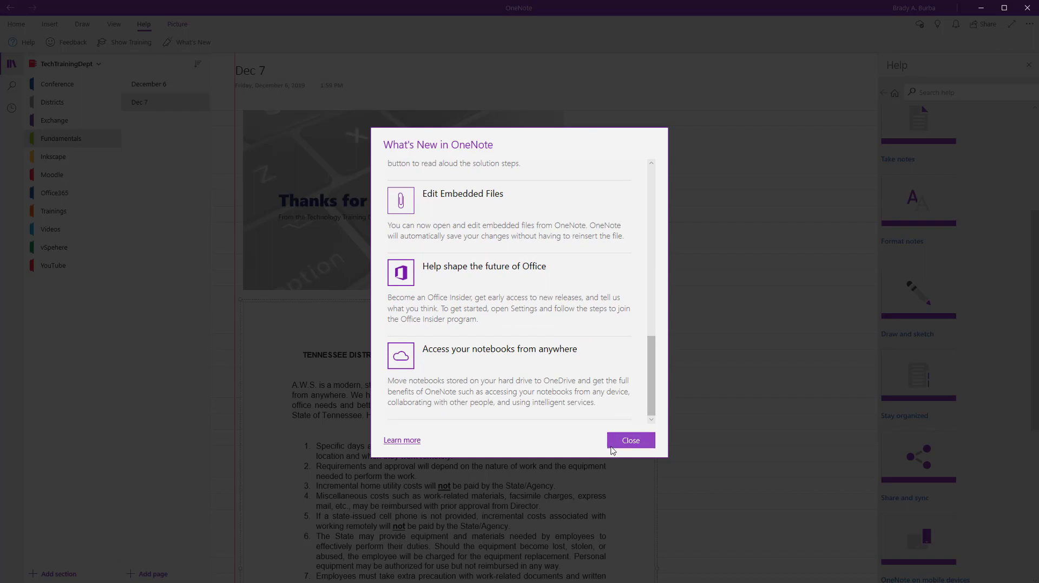
left_click(612, 450)
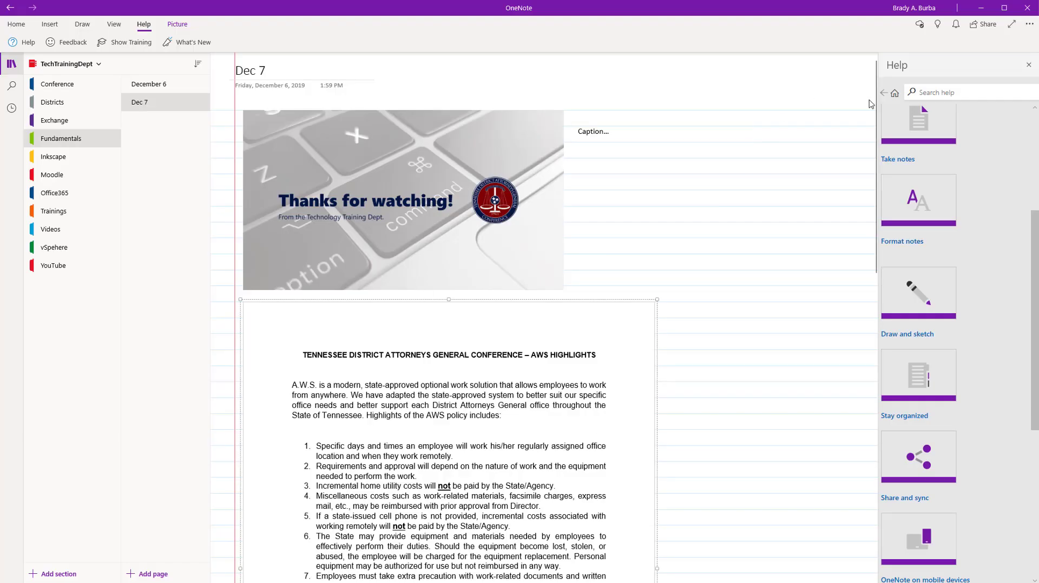
left_click(1029, 64)
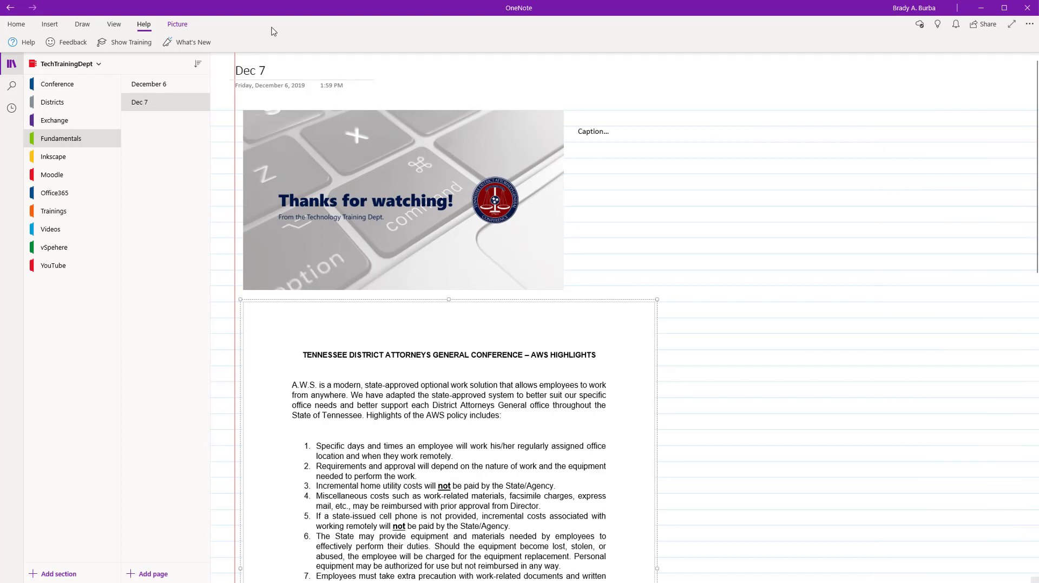
- Look at the picture options, return to the basic formatting commands, and switch between the Dec 7 and December 6 pages, ending on December 6
left_click(179, 25)
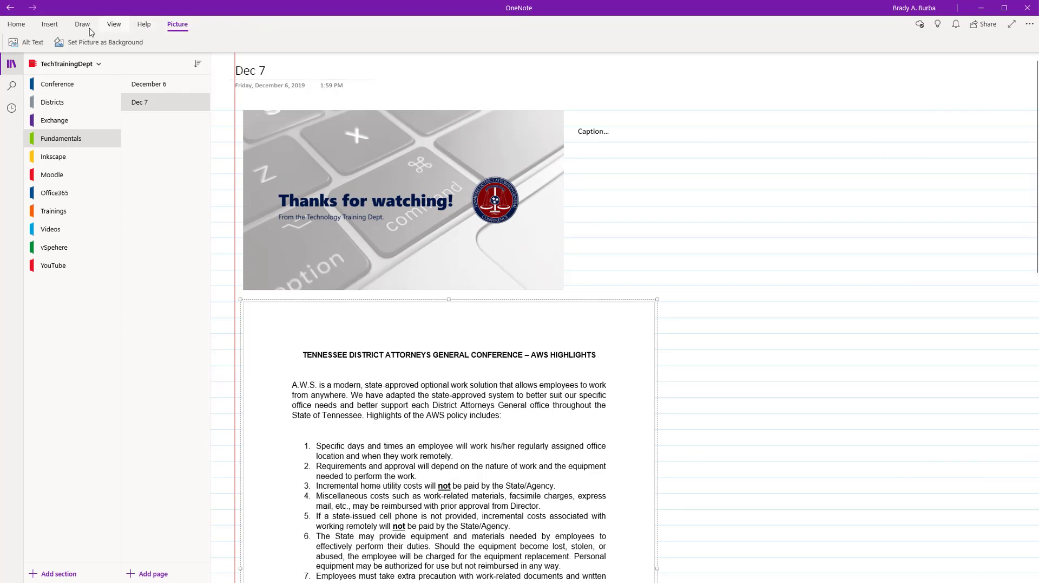
left_click(20, 27)
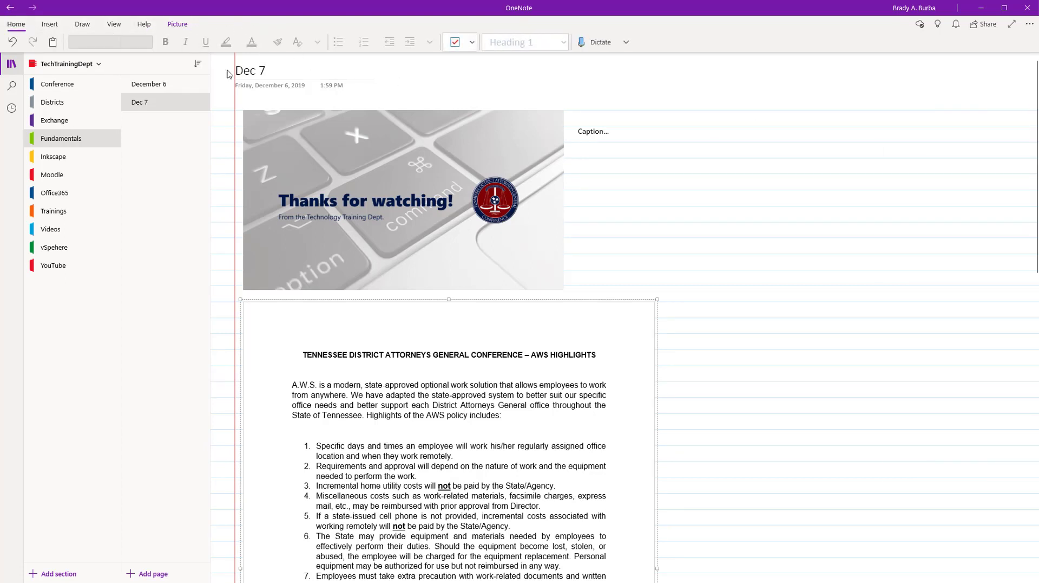
left_click(165, 86)
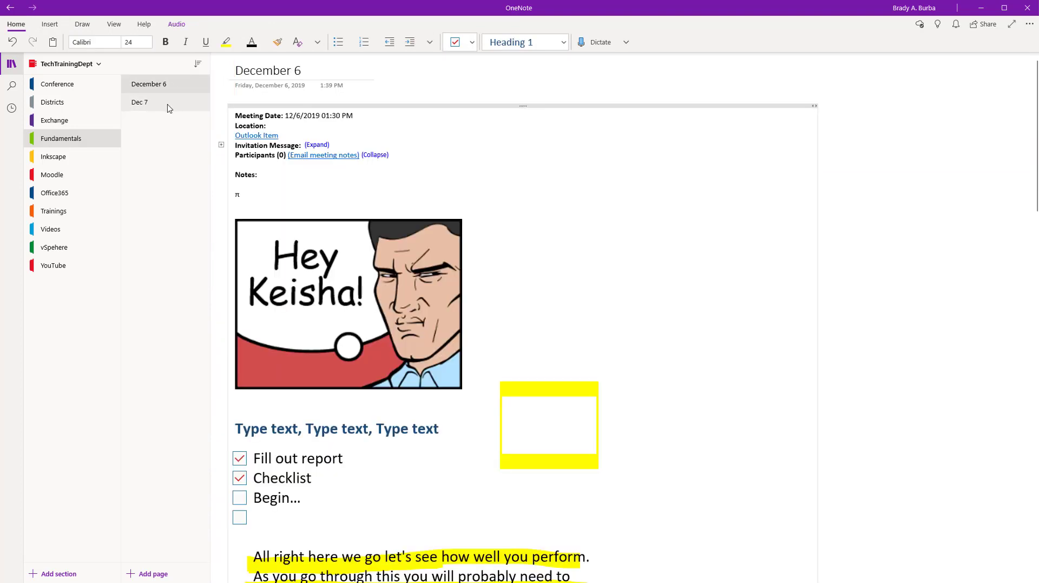
left_click(168, 103)
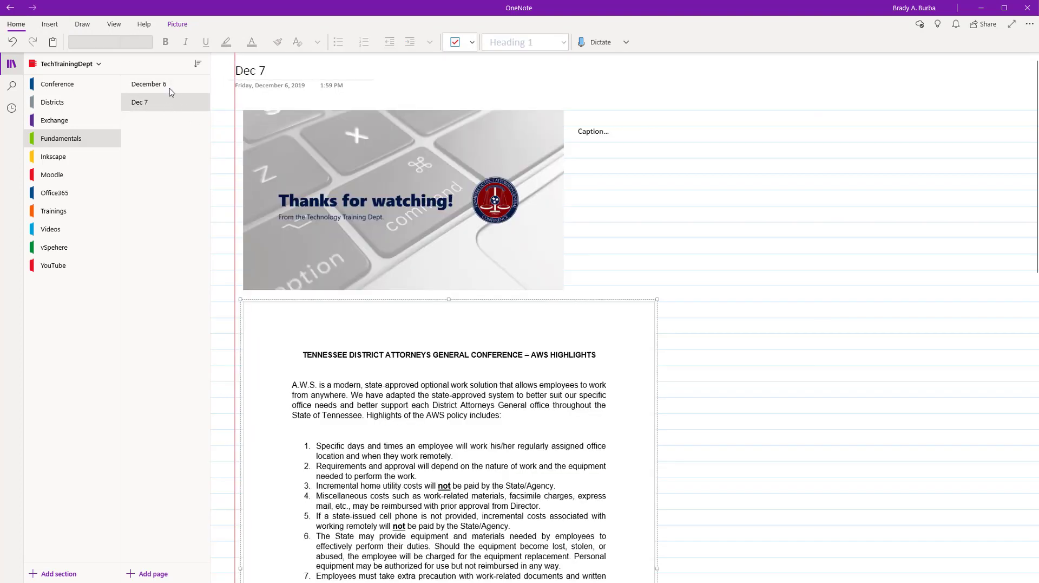
left_click(170, 90)
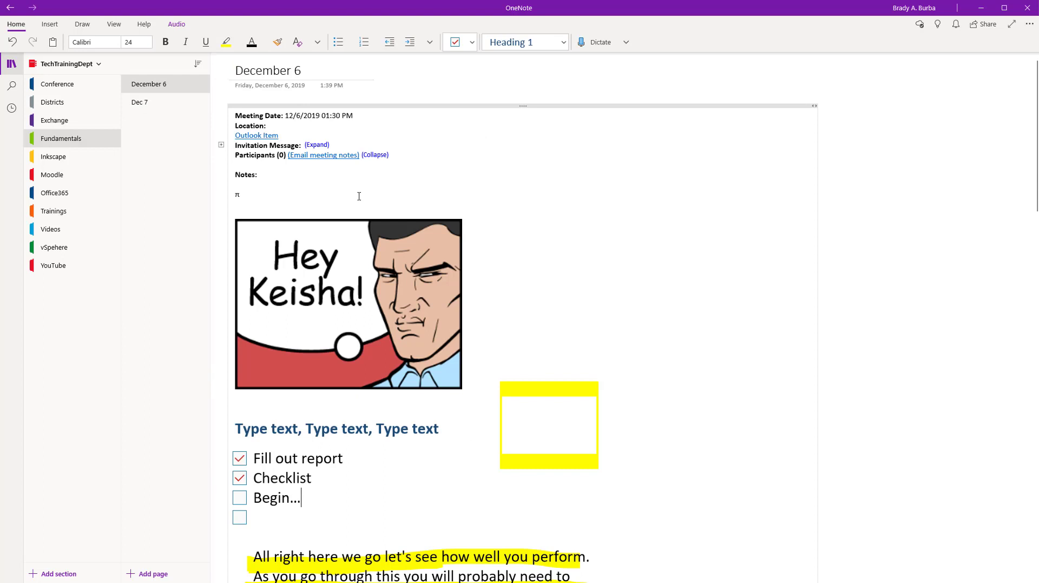